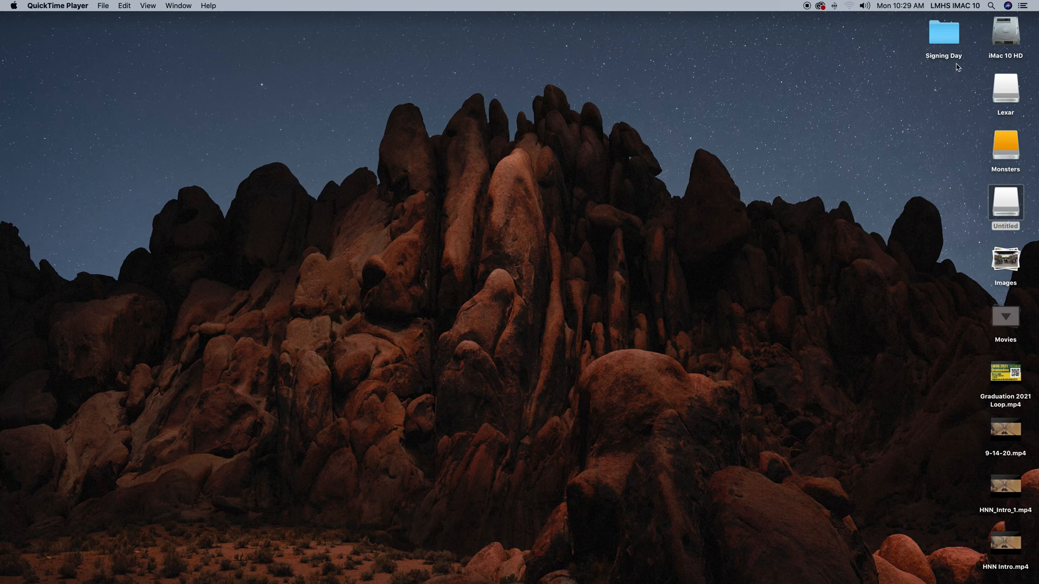
# - Locate the Adobe Premiere Pro CC 2019 folder among the applications on the iMac 10 HD drive, then close the window
pyautogui.doubleClick(1004, 40)
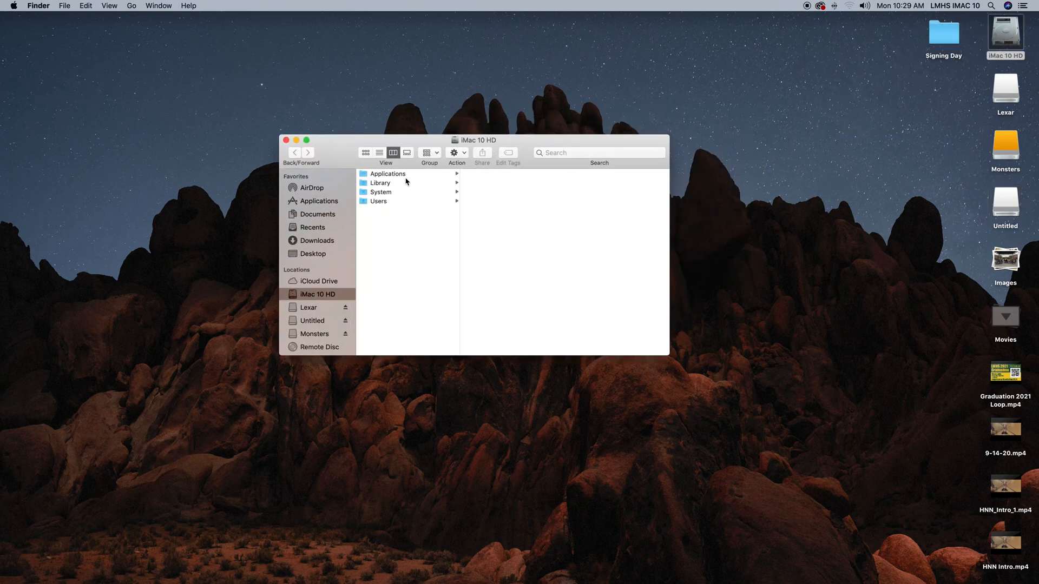
pyautogui.click(406, 174)
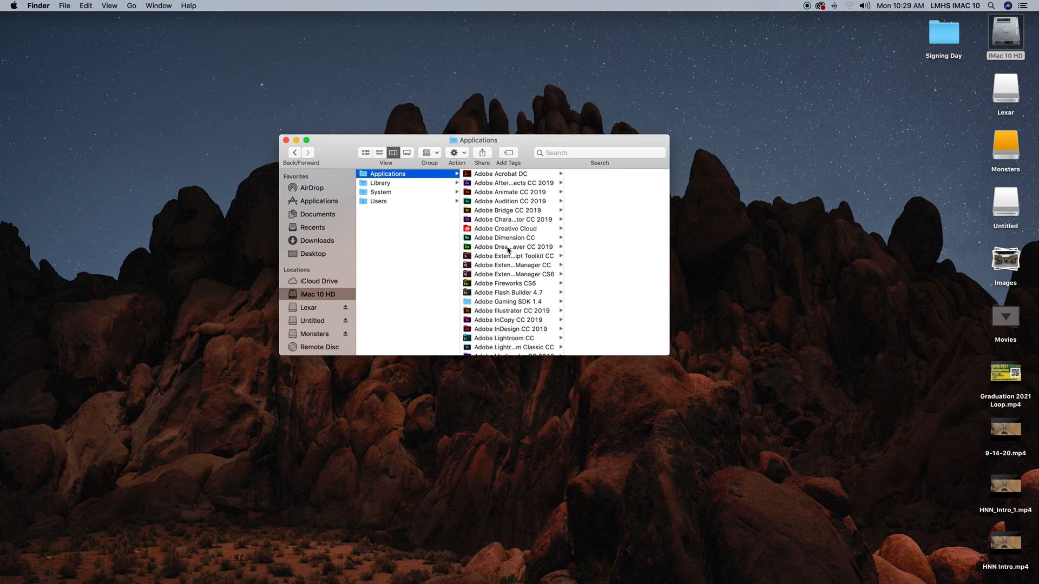
pyautogui.scroll(-5, 508, 255)
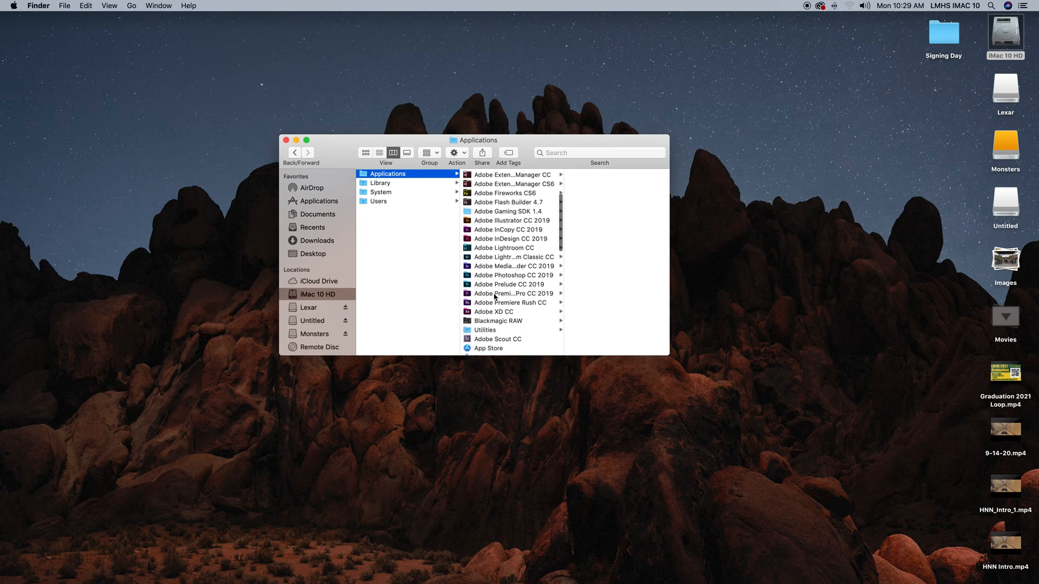
pyautogui.click(495, 295)
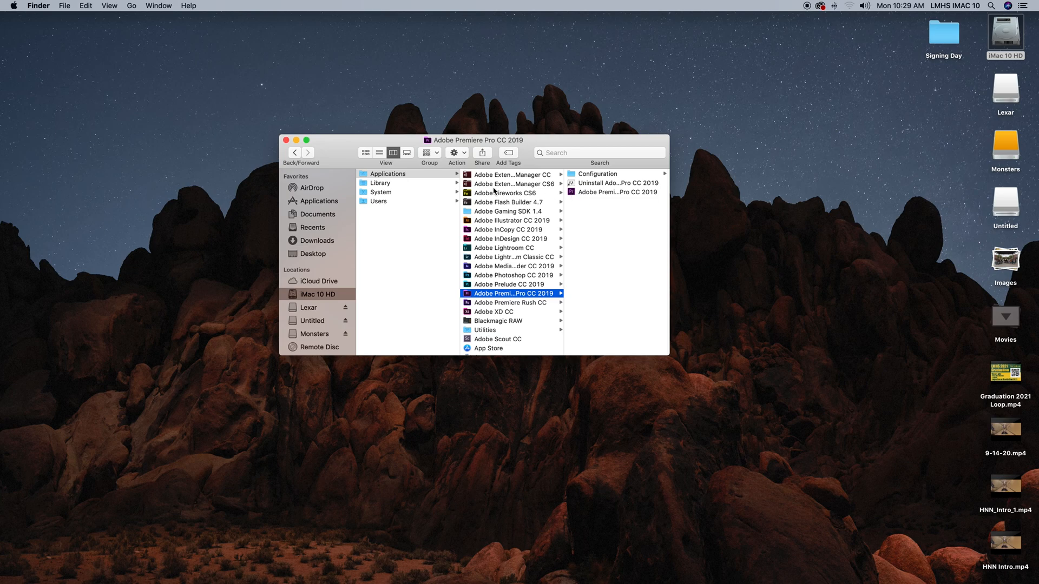
pyautogui.click(287, 140)
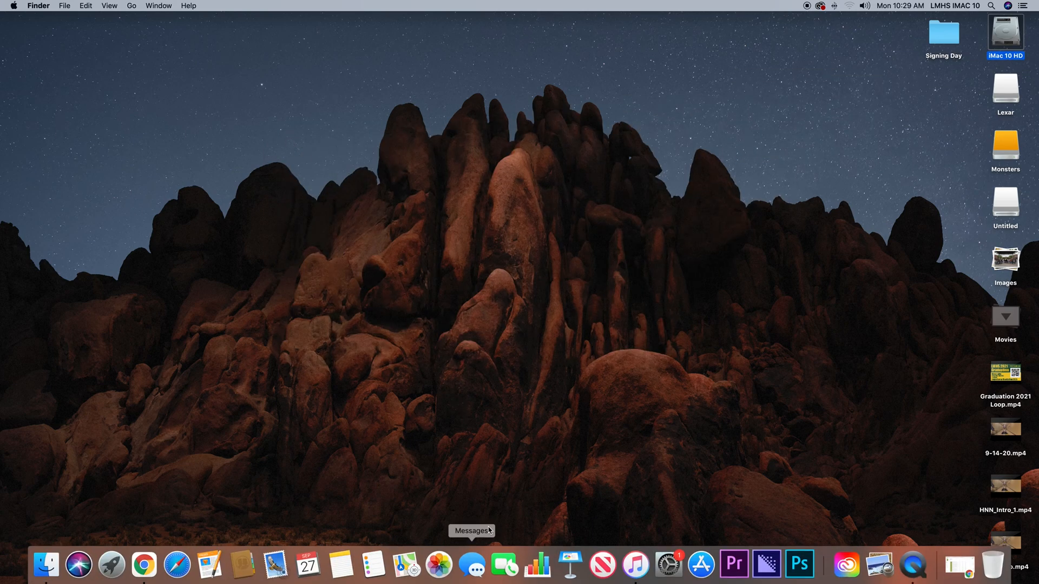
# - Launch Premiere Pro and start a new project named "Premiere Pro Practice"
pyautogui.moveTo(500, 560)
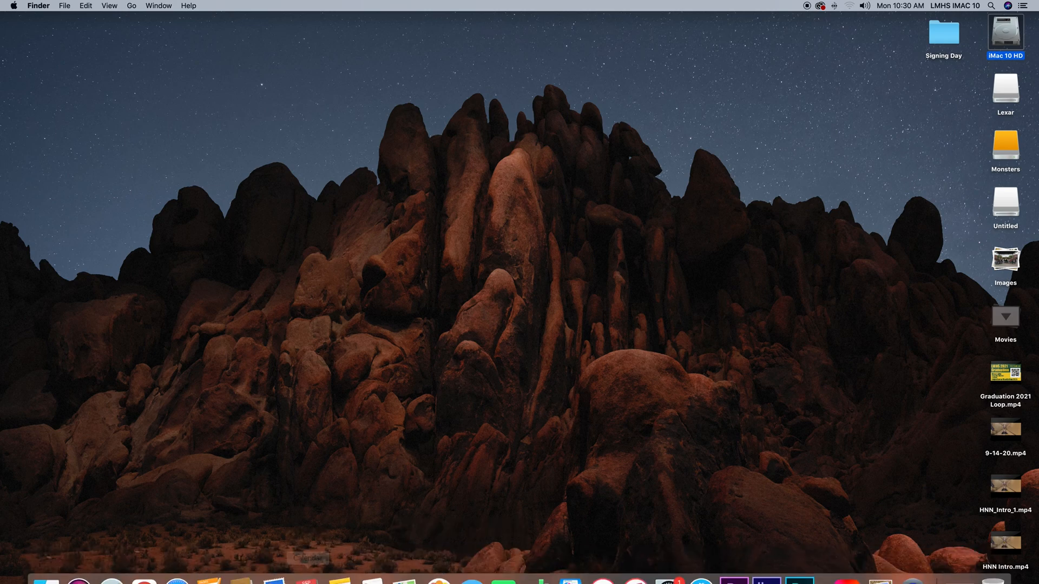
pyautogui.moveTo(307, 582)
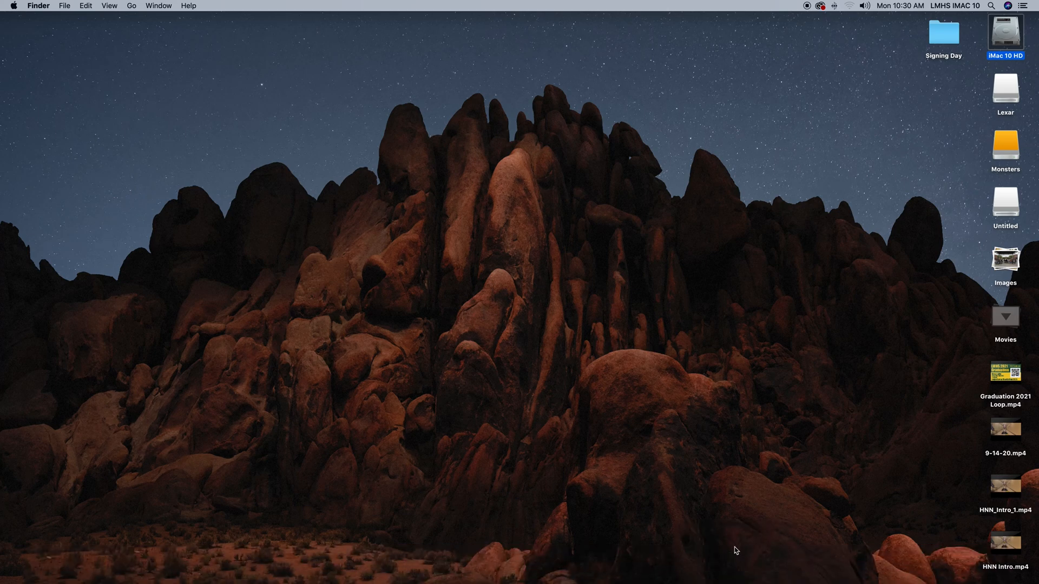
pyautogui.click(732, 569)
pyautogui.moveTo(519, 583)
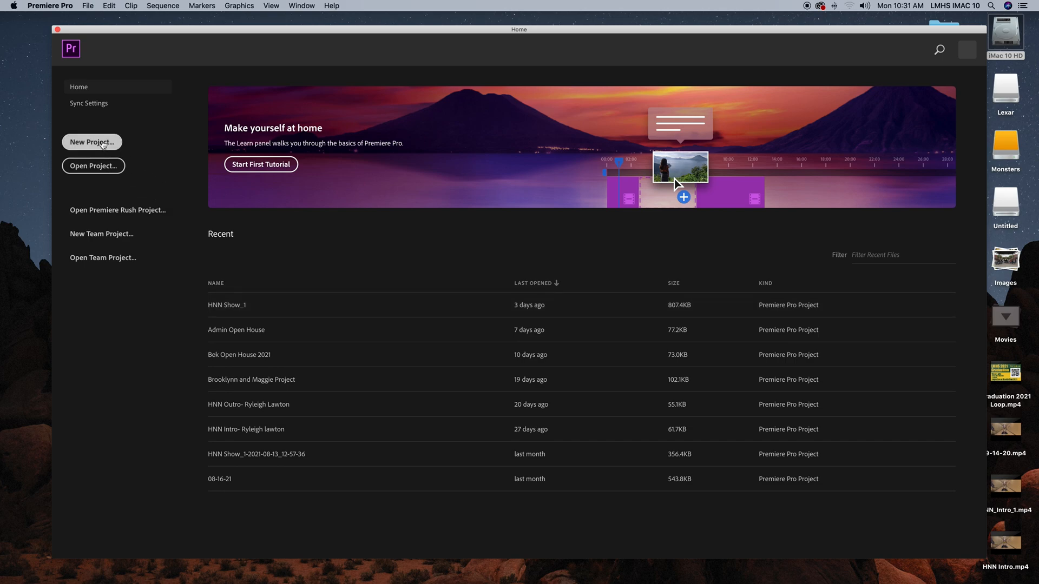
pyautogui.click(103, 144)
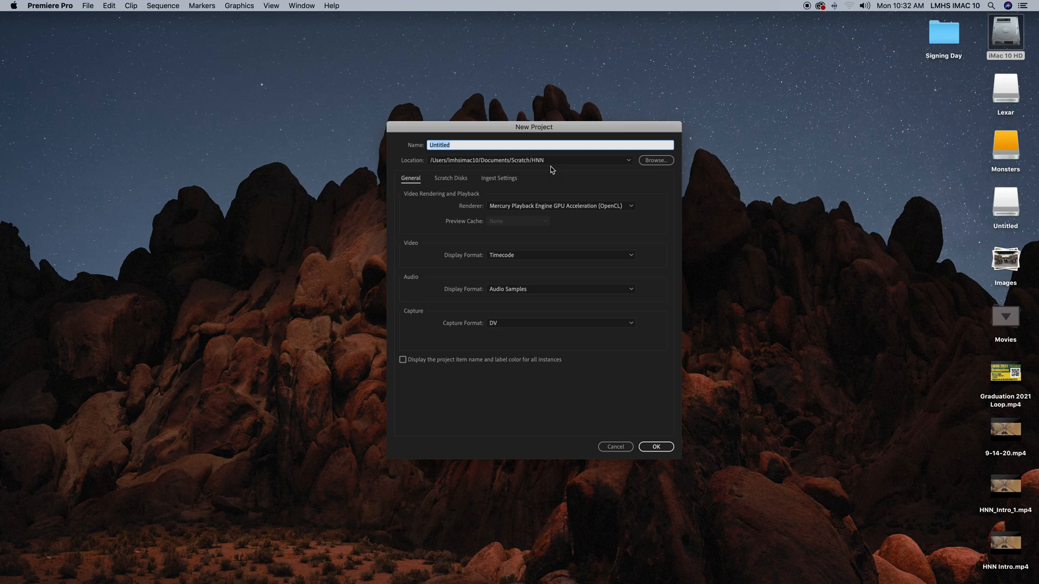
pyautogui.write('Premiere Pro Practice')
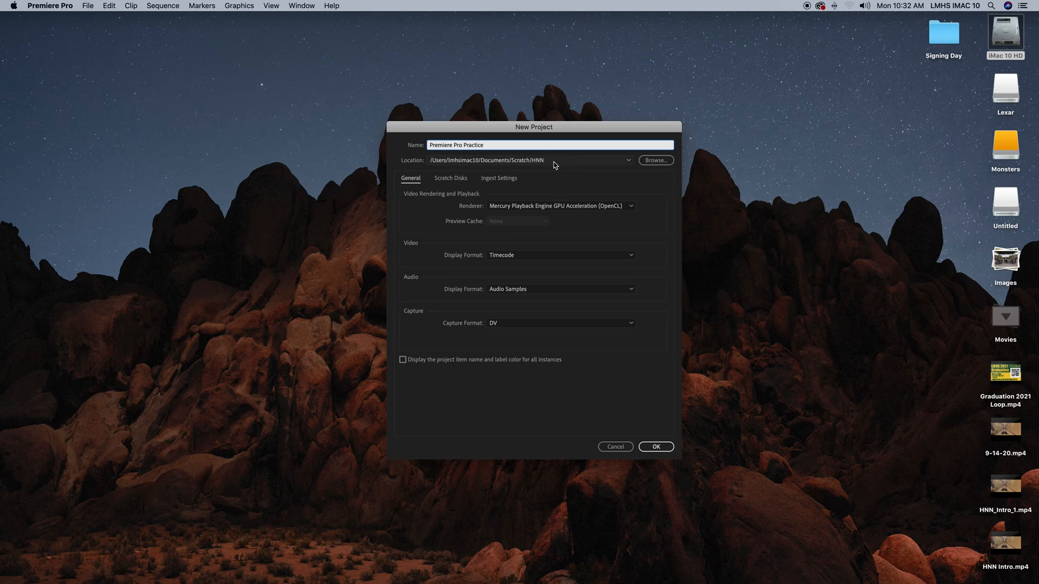
# - Set the project location to the existing Premiere Pro Practice folder within Documents/Scratch and create the project
pyautogui.click(659, 161)
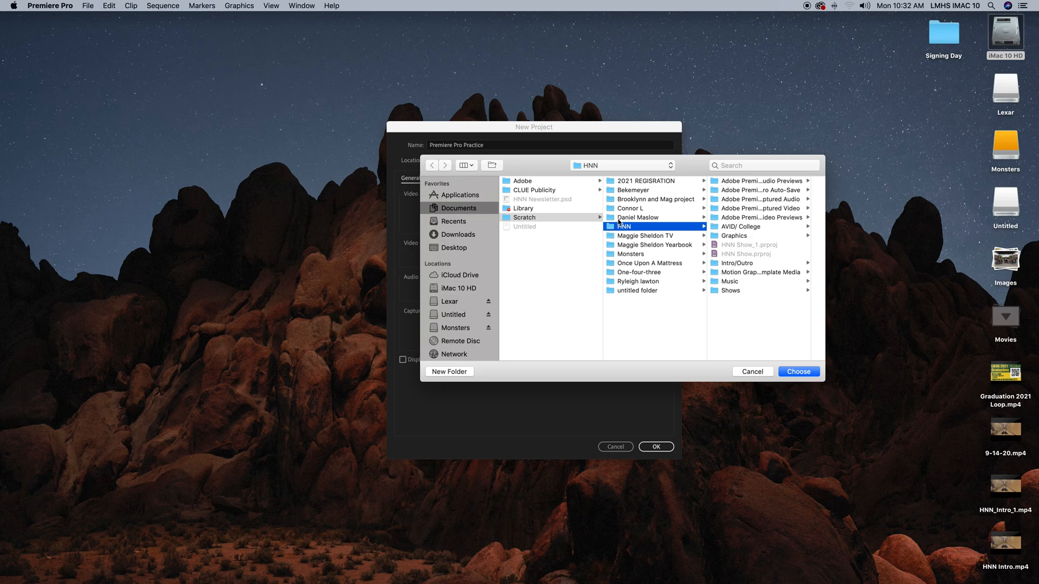
pyautogui.click(622, 193)
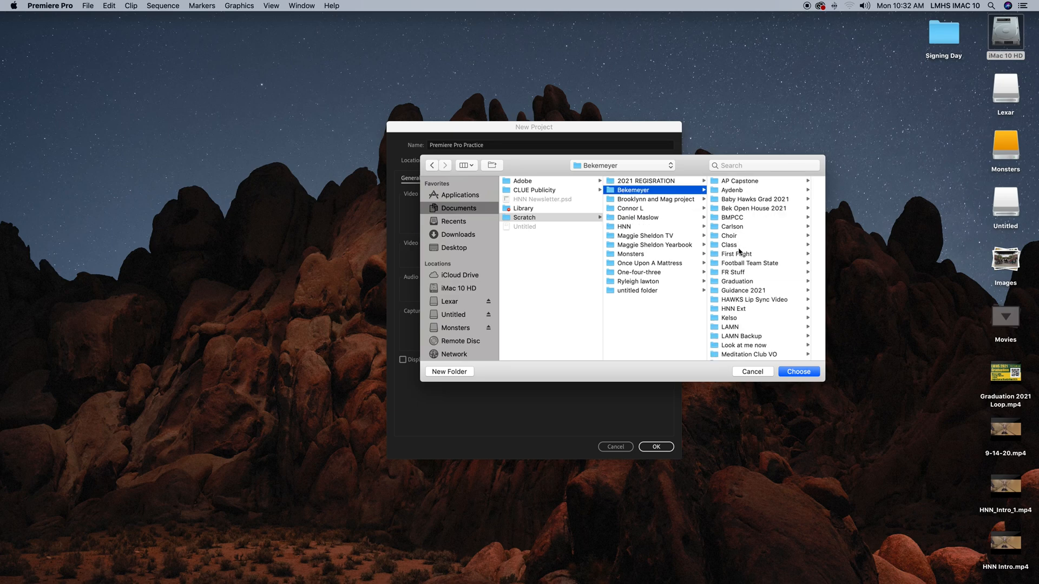
pyautogui.scroll(-6, 738, 268)
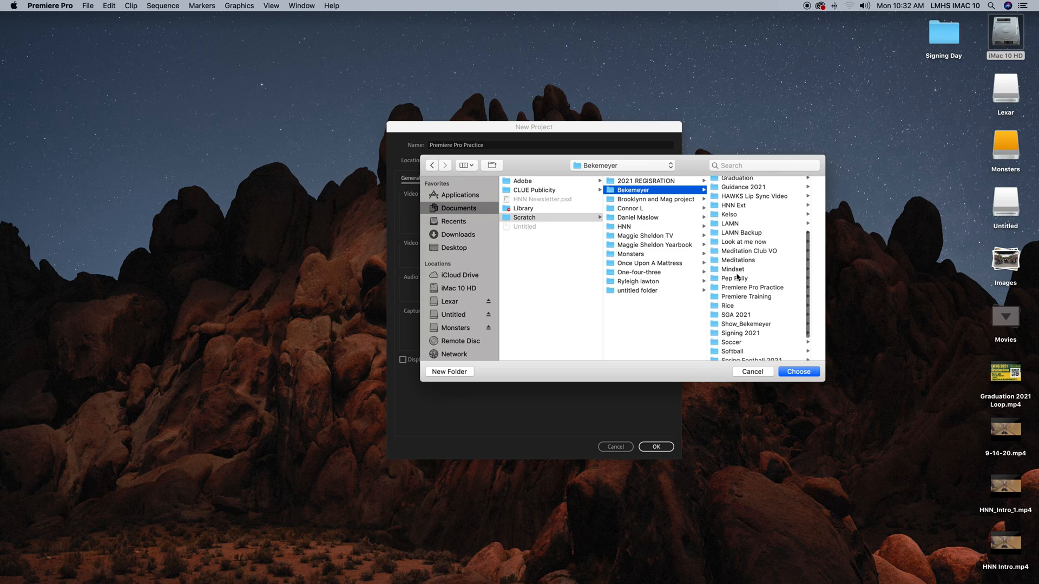
pyautogui.click(736, 288)
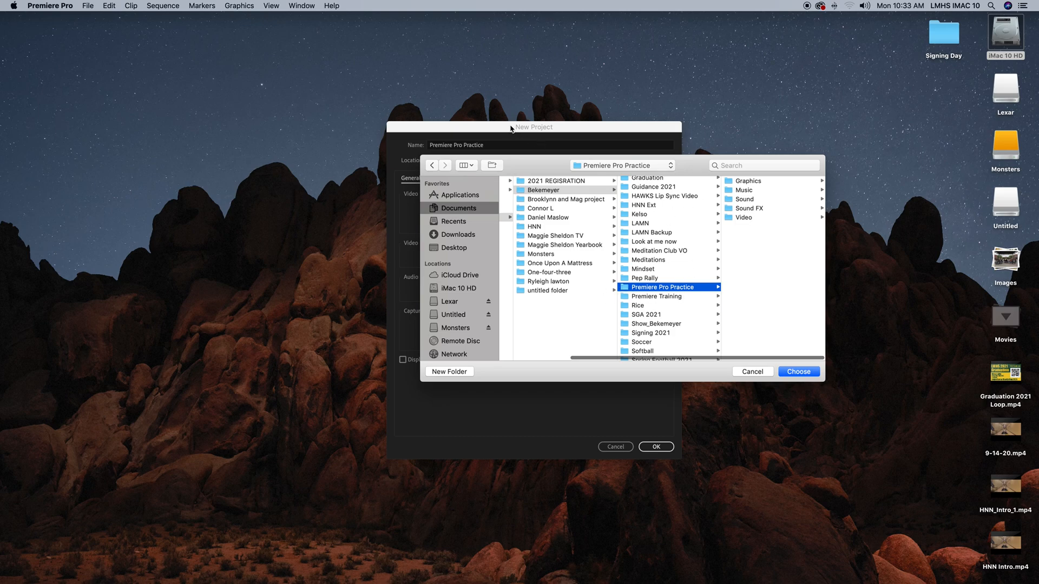
pyautogui.click(798, 372)
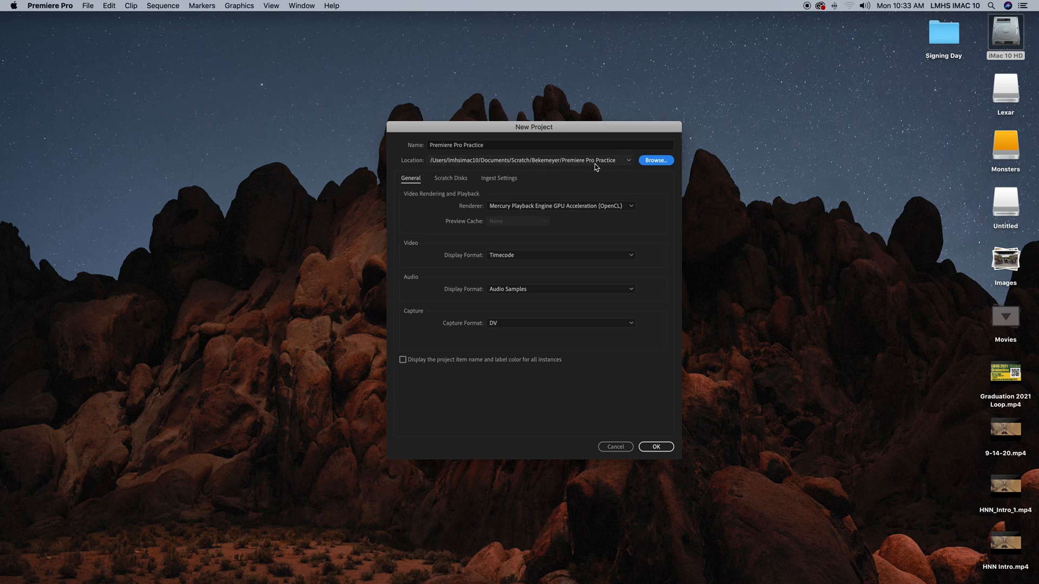
pyautogui.click(659, 448)
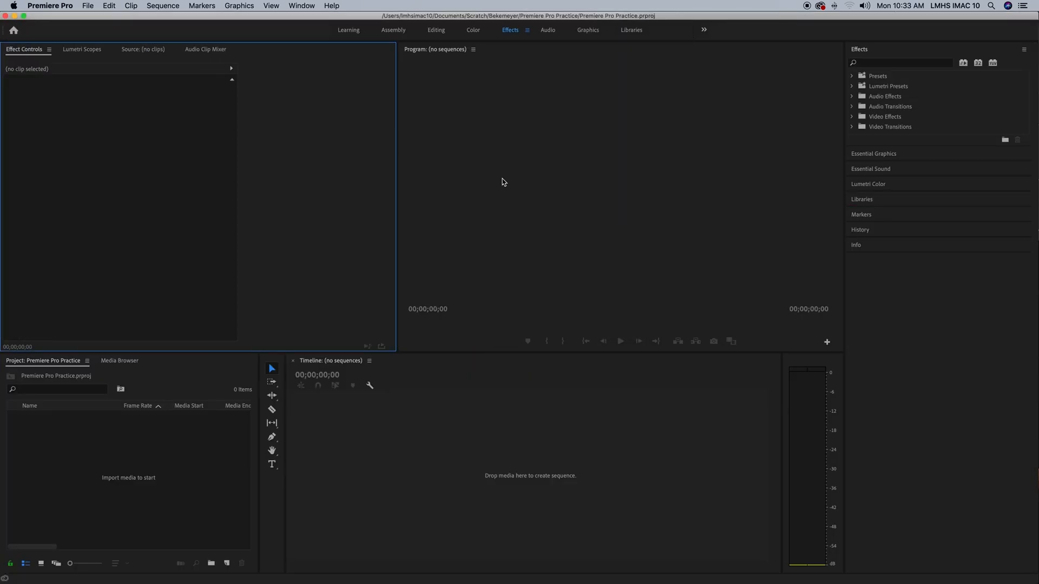
# - Reset the Effects workspace to its saved layout
pyautogui.click(301, 5)
pyautogui.moveTo(335, 19)
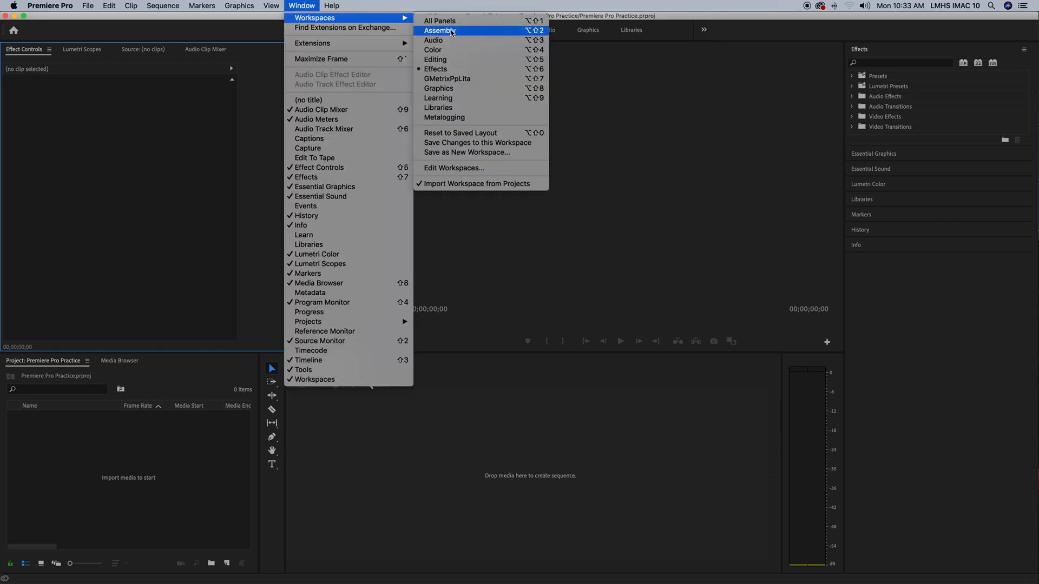
pyautogui.click(470, 135)
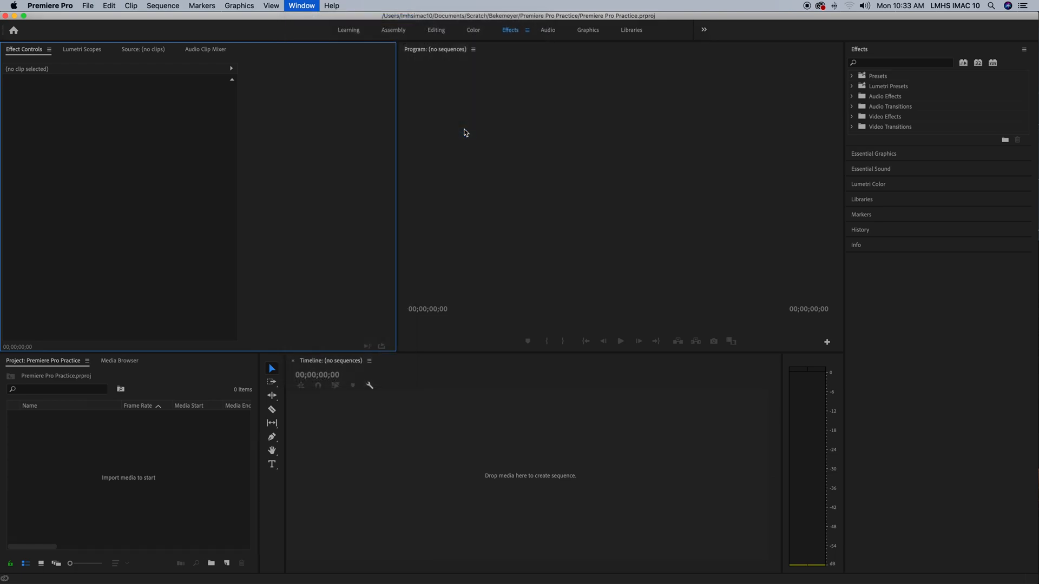
# - Switch the workspace to All Panels
pyautogui.click(301, 6)
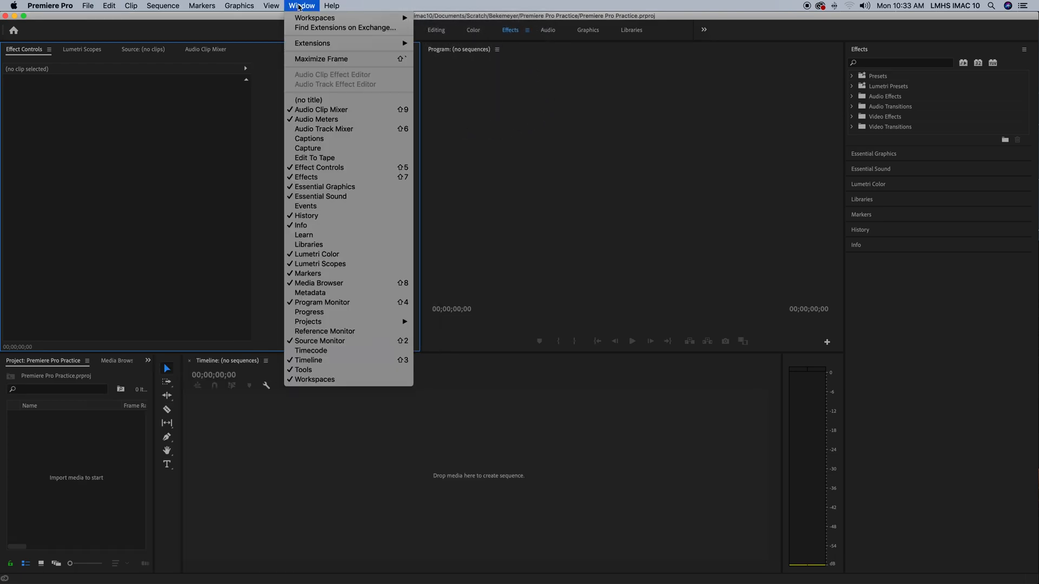
pyautogui.moveTo(313, 18)
pyautogui.click(469, 24)
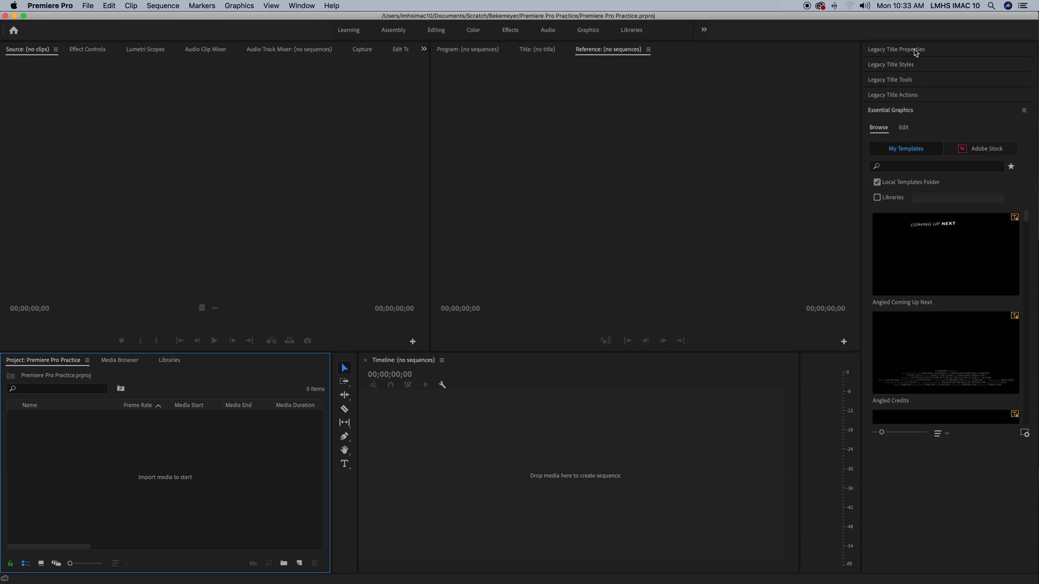
# - Switch the workspace to Editing
pyautogui.click(306, 6)
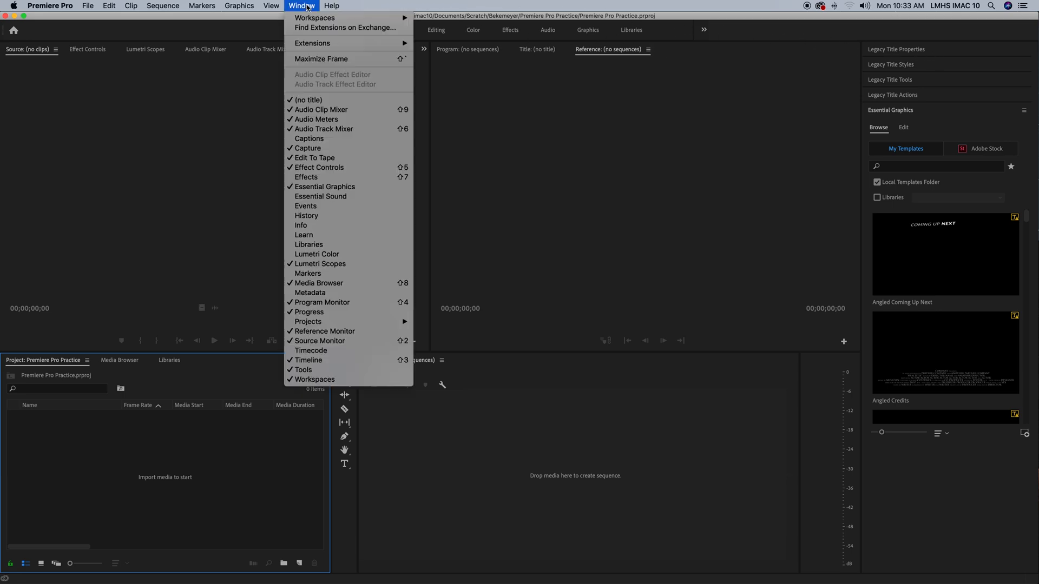
pyautogui.moveTo(309, 19)
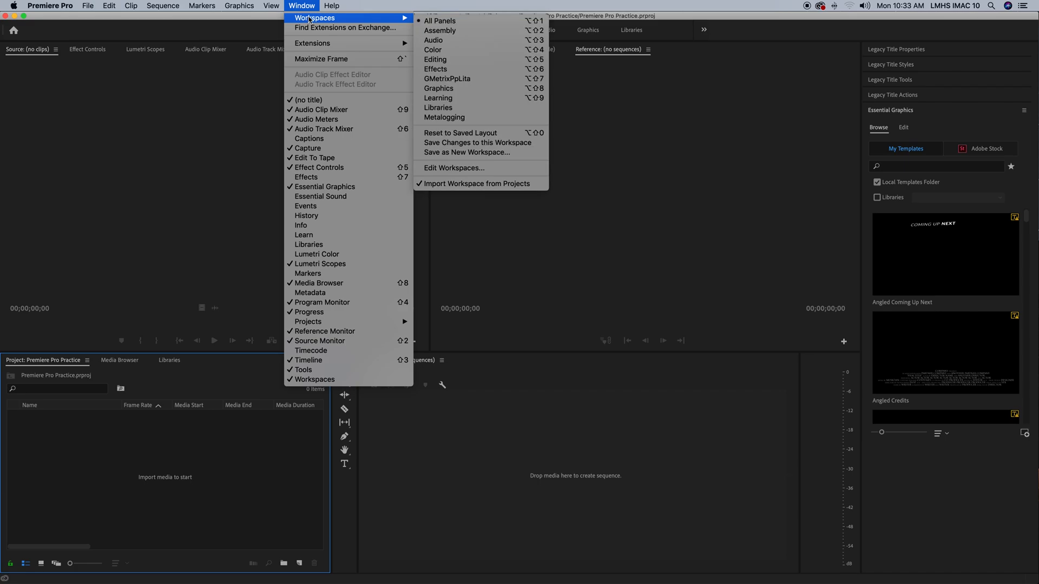
pyautogui.click(455, 60)
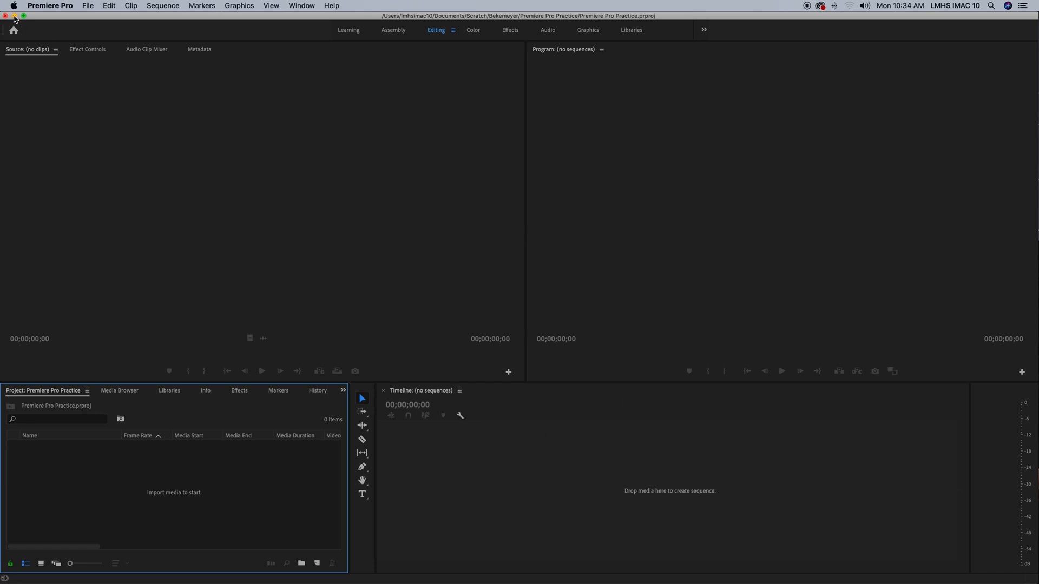
# - Minimize the project window and check the Premiere Pro Practice folder in Finder for the project file, widening the window to read its full name
pyautogui.click(15, 16)
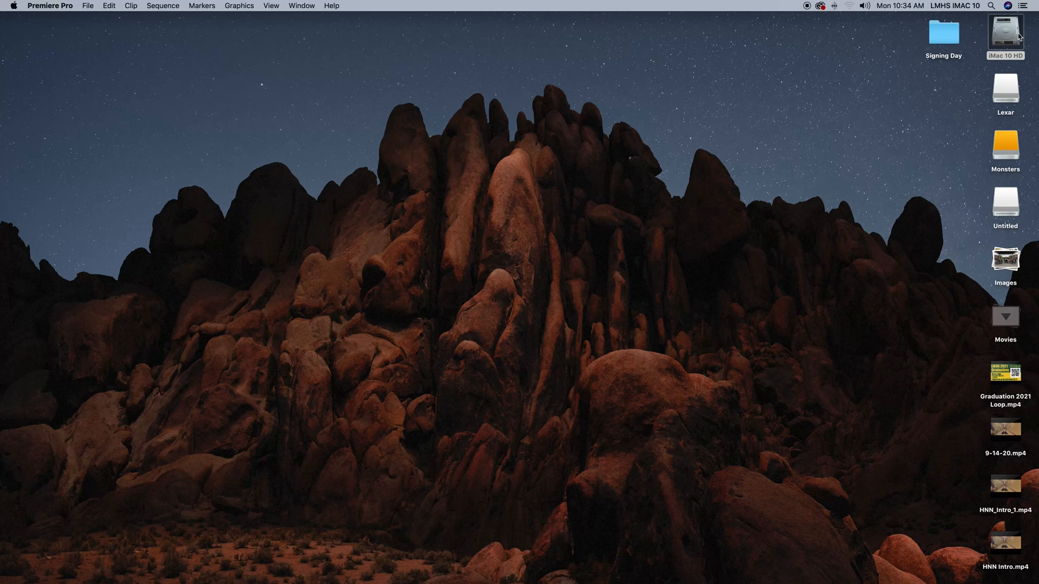
pyautogui.doubleClick(1013, 36)
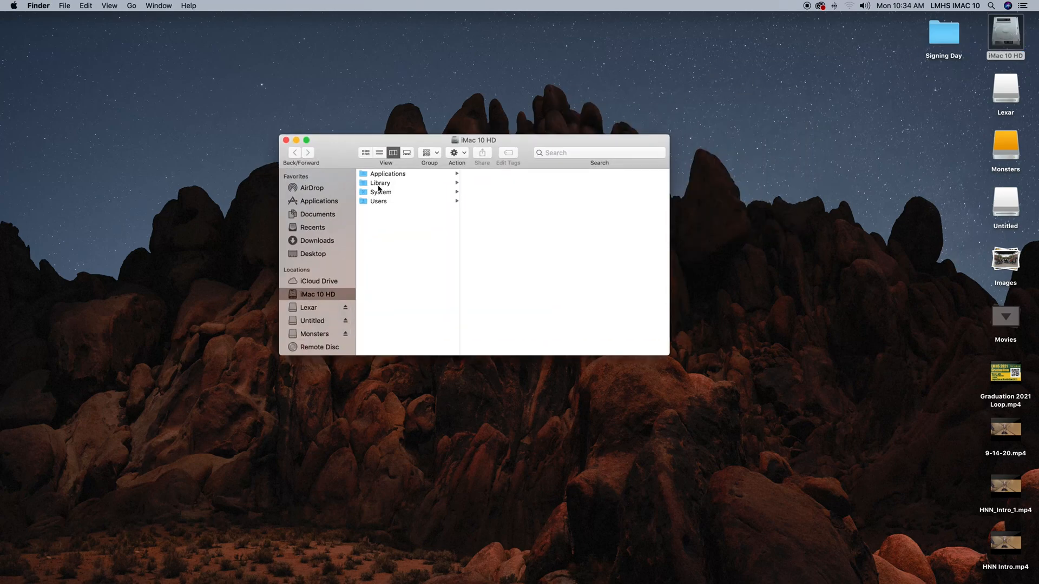
pyautogui.click(313, 216)
pyautogui.click(385, 202)
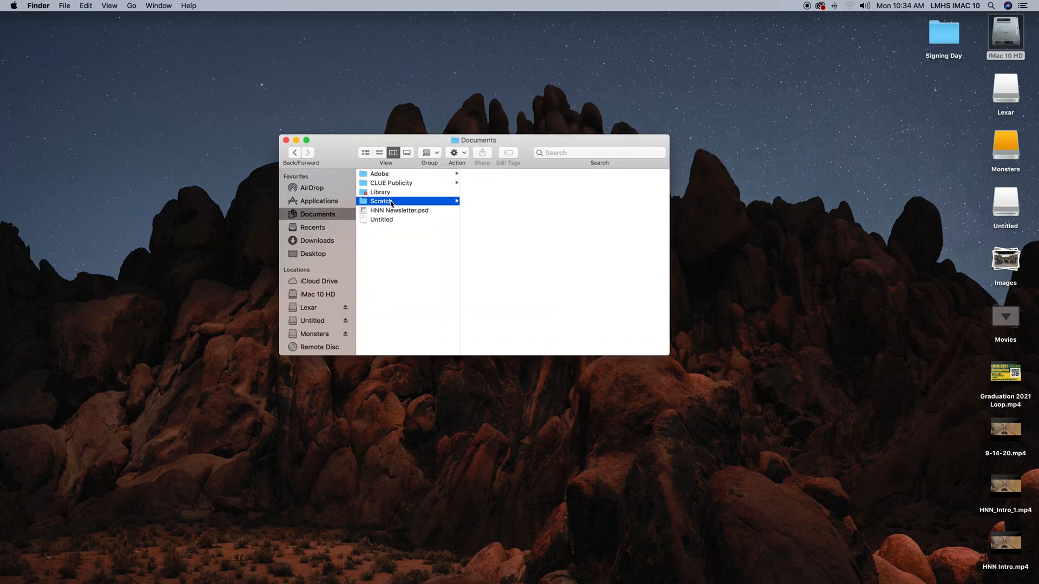
pyautogui.click(494, 184)
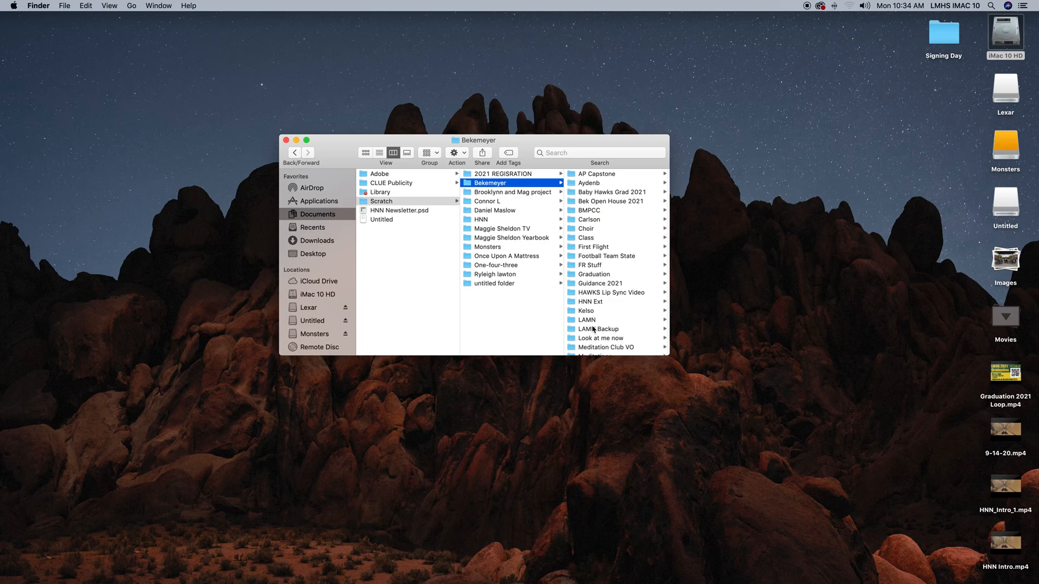
pyautogui.scroll(-5, 594, 328)
pyautogui.click(606, 318)
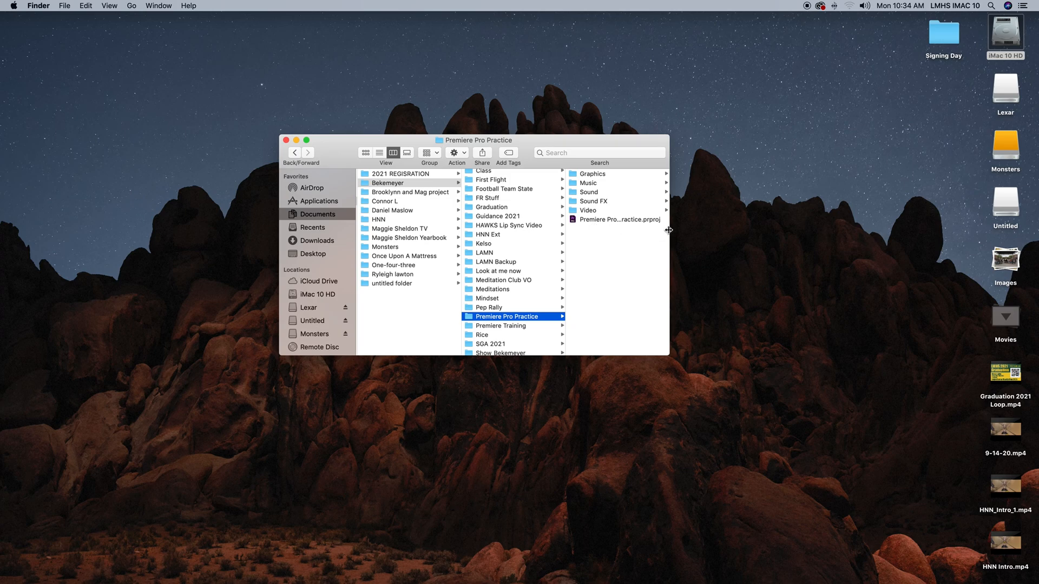
pyautogui.moveTo(669, 229); pyautogui.dragTo(713, 230)
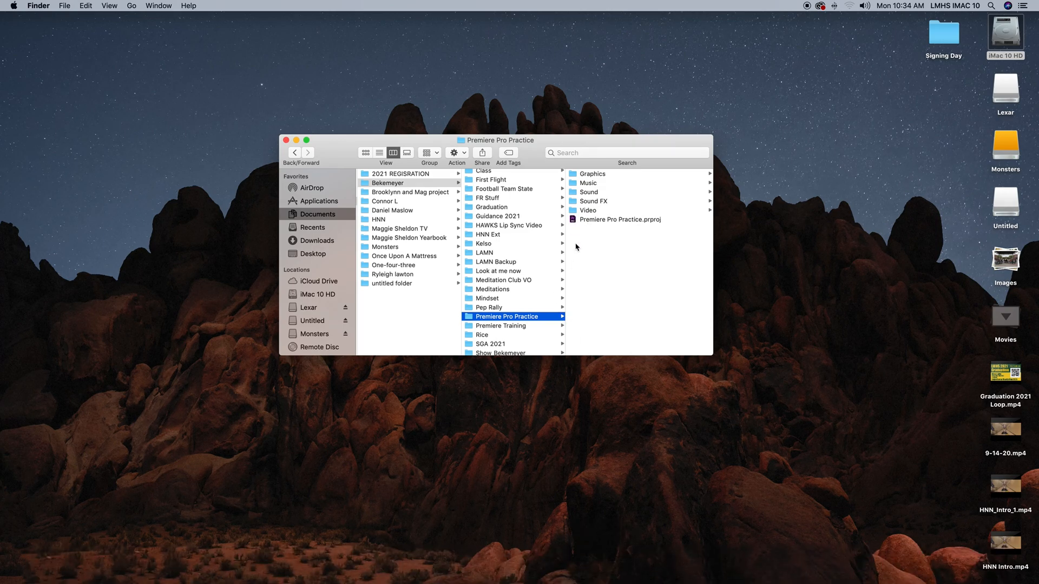
# - Return to Premiere Pro and make the Project and Timeline panels taller by shrinking the Source and Program monitors above them
pyautogui.moveTo(617, 577)
pyautogui.click(711, 564)
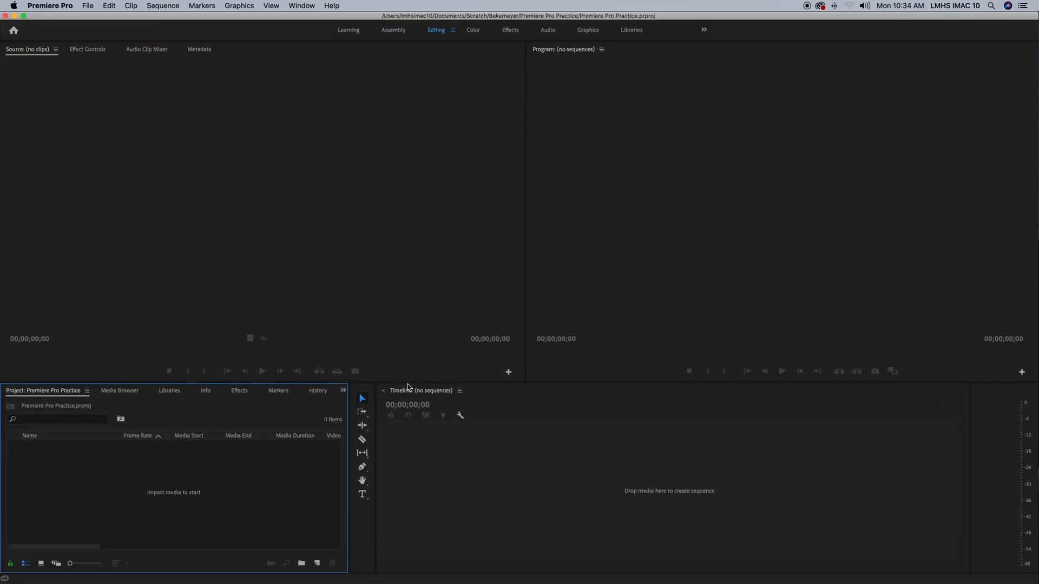
pyautogui.moveTo(408, 382); pyautogui.dragTo(416, 338)
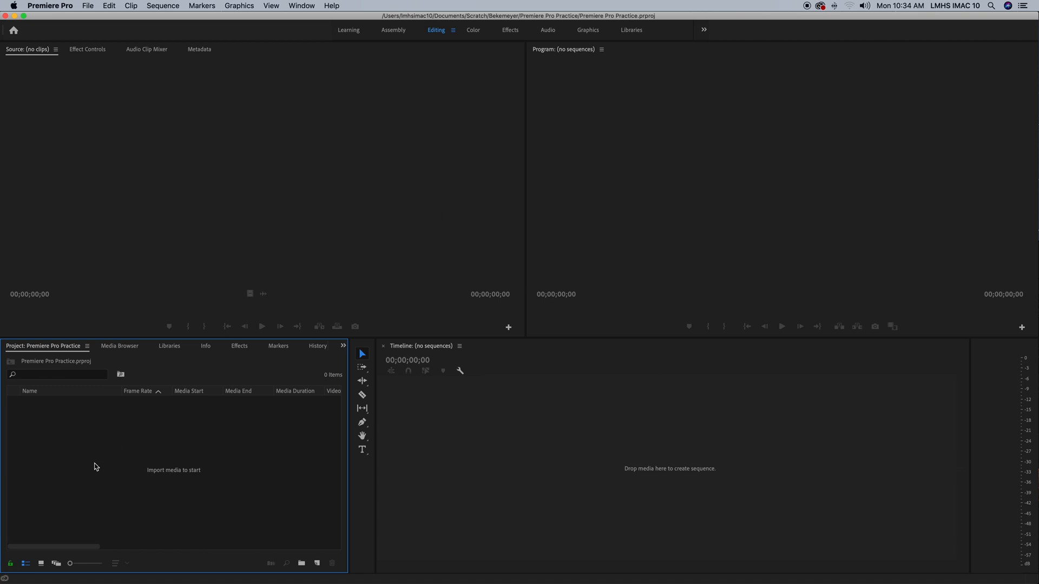
# - Activate the Source, Program, Timeline and Project panels in turn to examine the areas of the Editing workspace
pyautogui.click(228, 205)
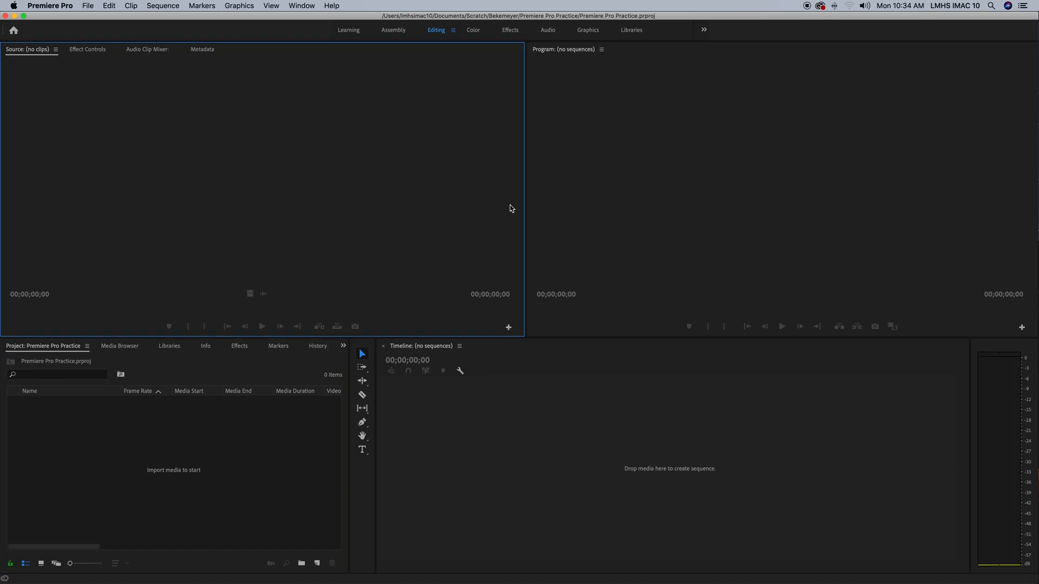
pyautogui.click(655, 199)
pyautogui.click(713, 410)
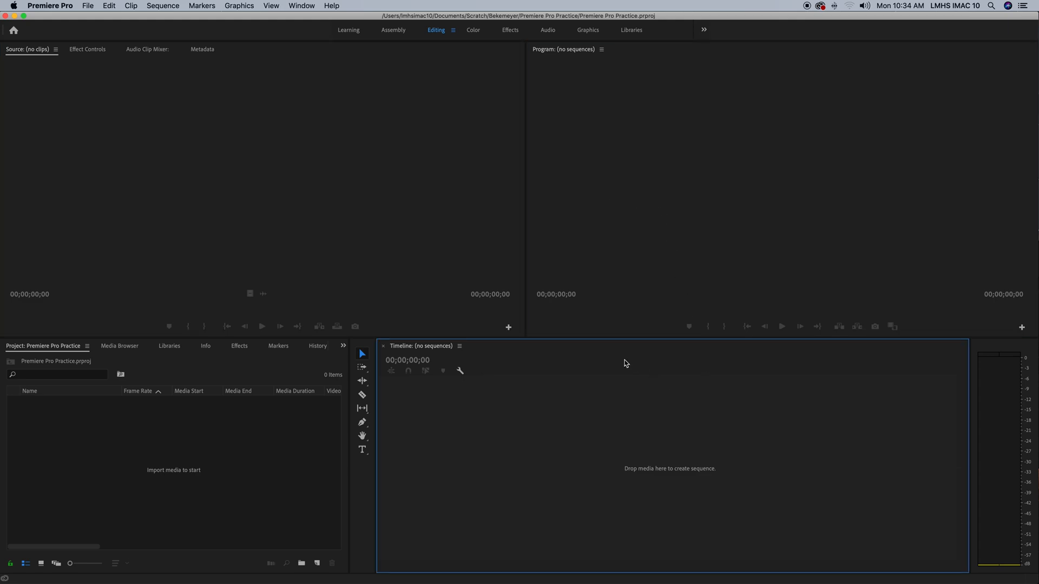
pyautogui.click(304, 444)
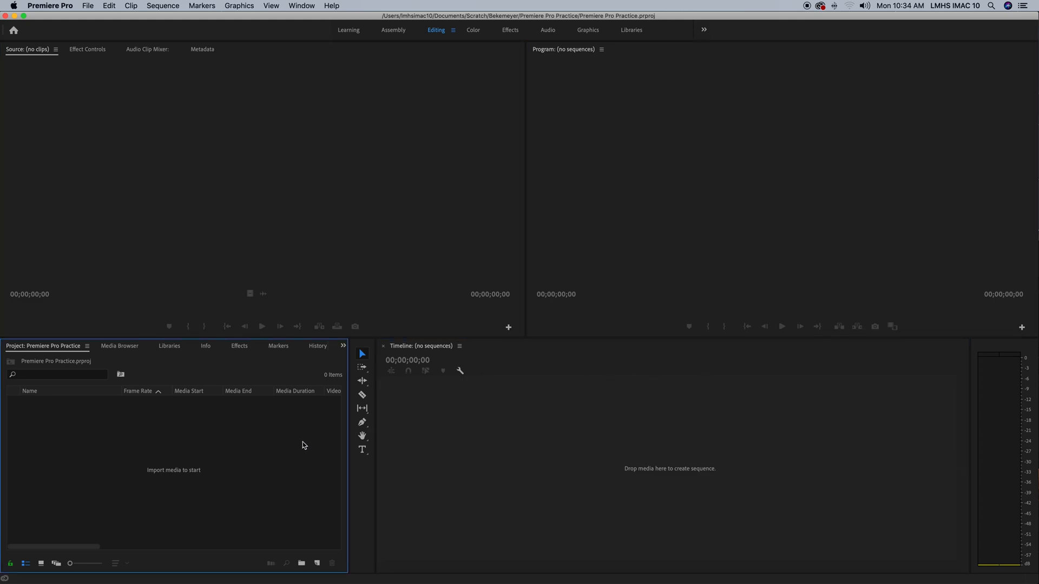
pyautogui.click(233, 219)
pyautogui.click(628, 189)
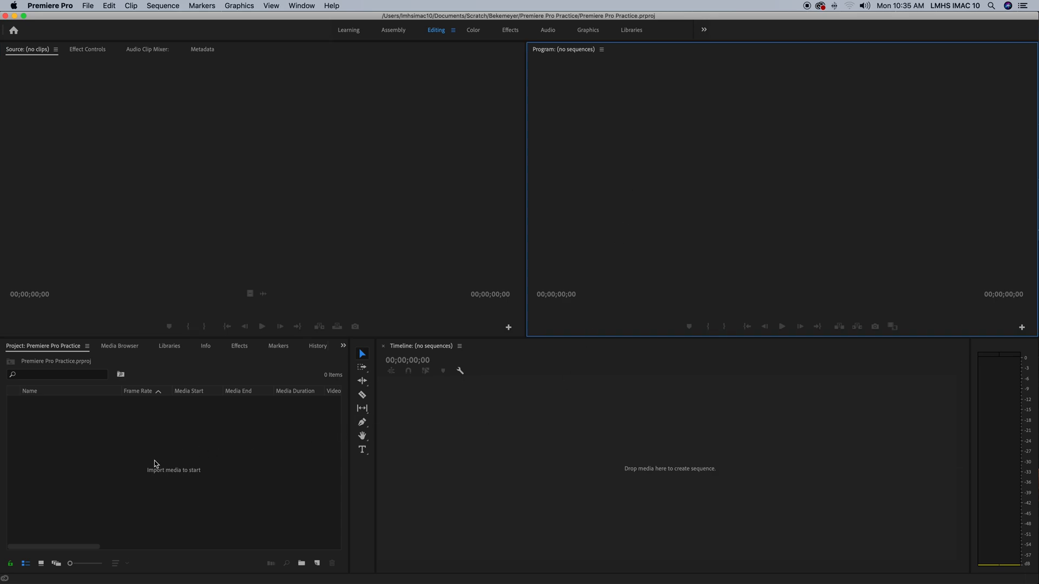
# - Browse to the Premiere Pro Practice folder in the media import dialog to examine its subfolders, and close the dialog without importing
pyautogui.click(131, 472)
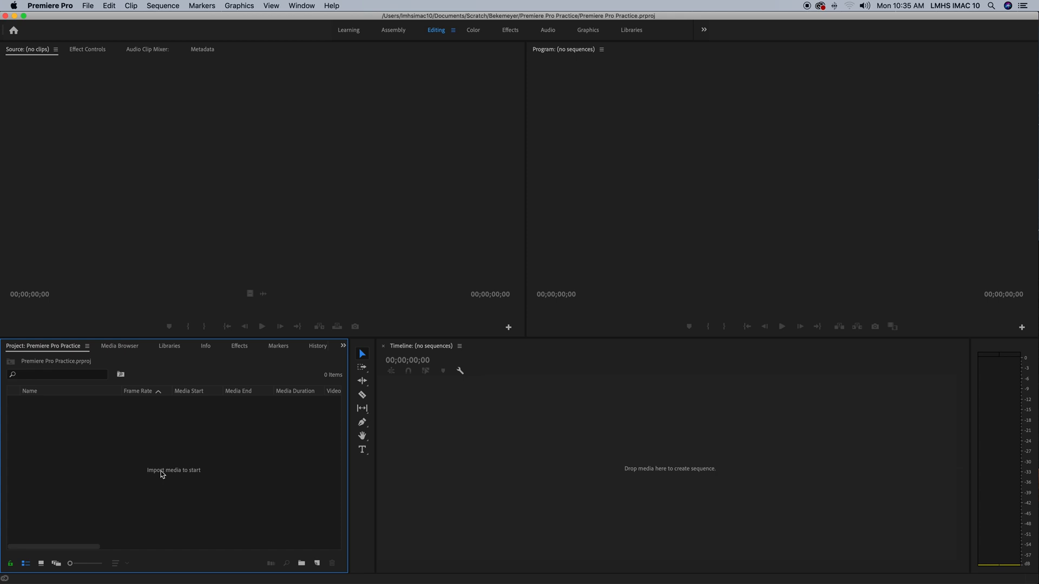
pyautogui.doubleClick(162, 474)
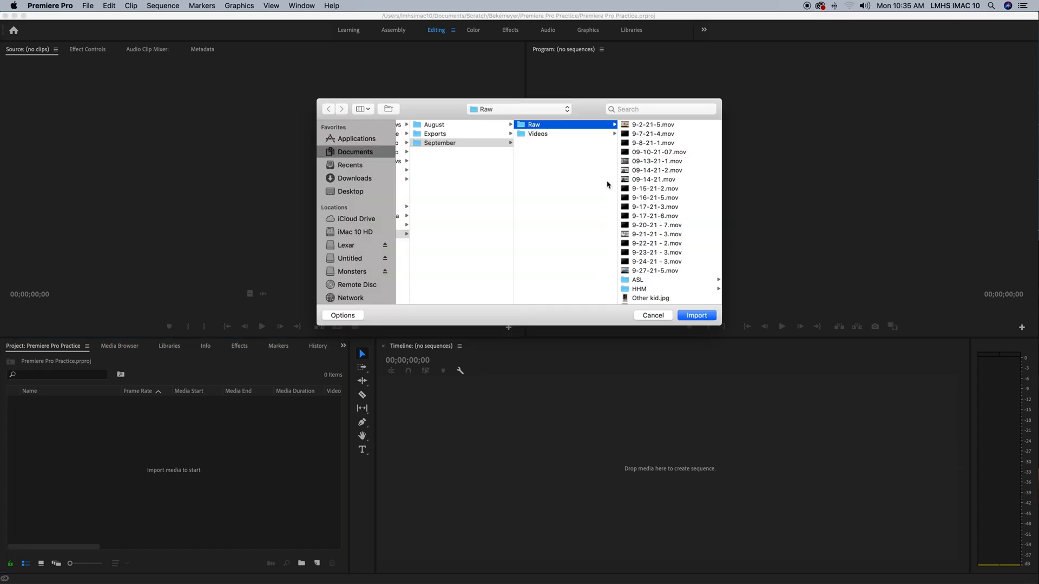
pyautogui.hscroll(-10, 457, 178)
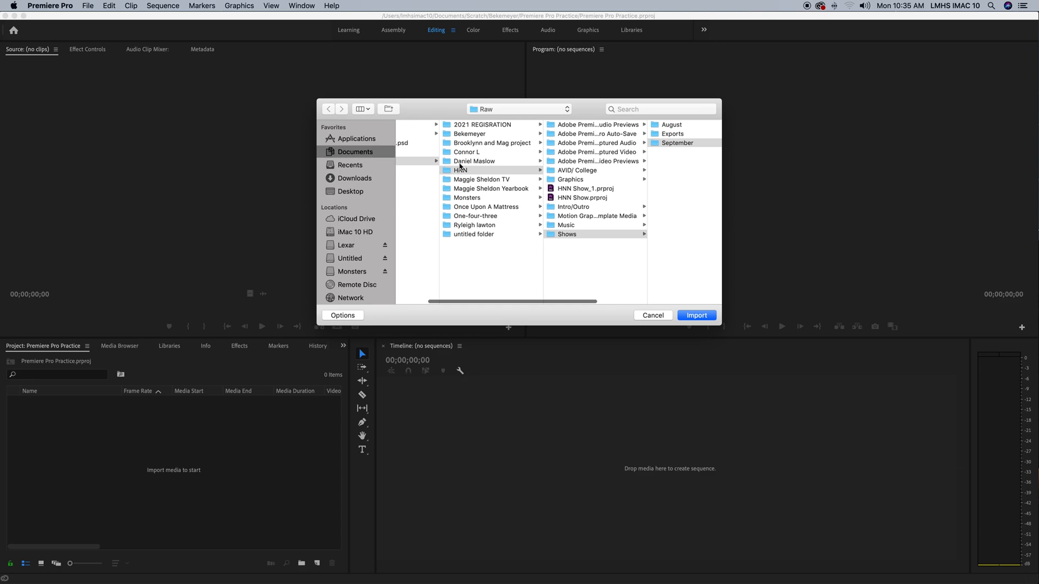
pyautogui.click(487, 135)
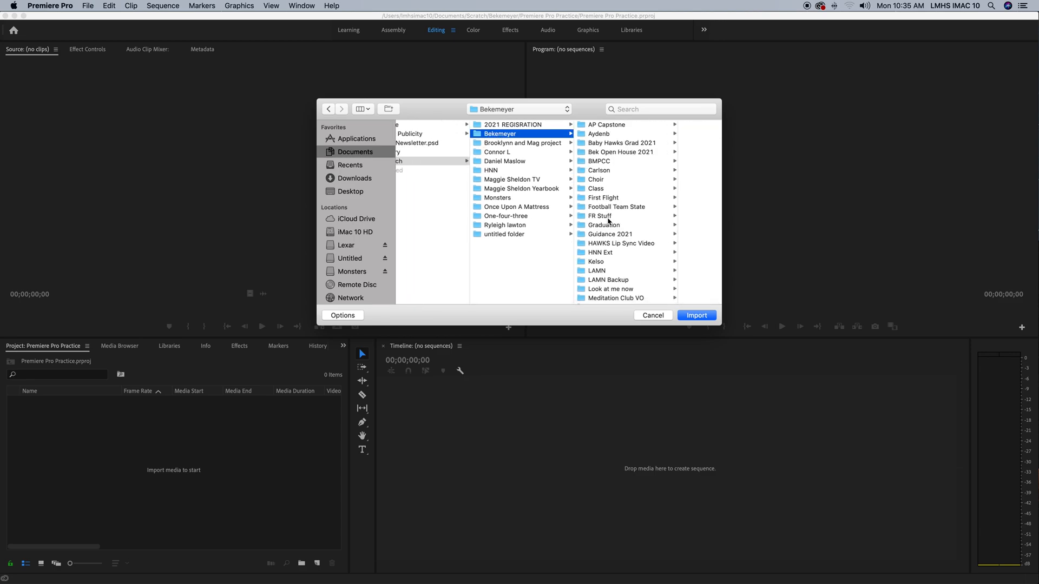
pyautogui.scroll(-5, 609, 235)
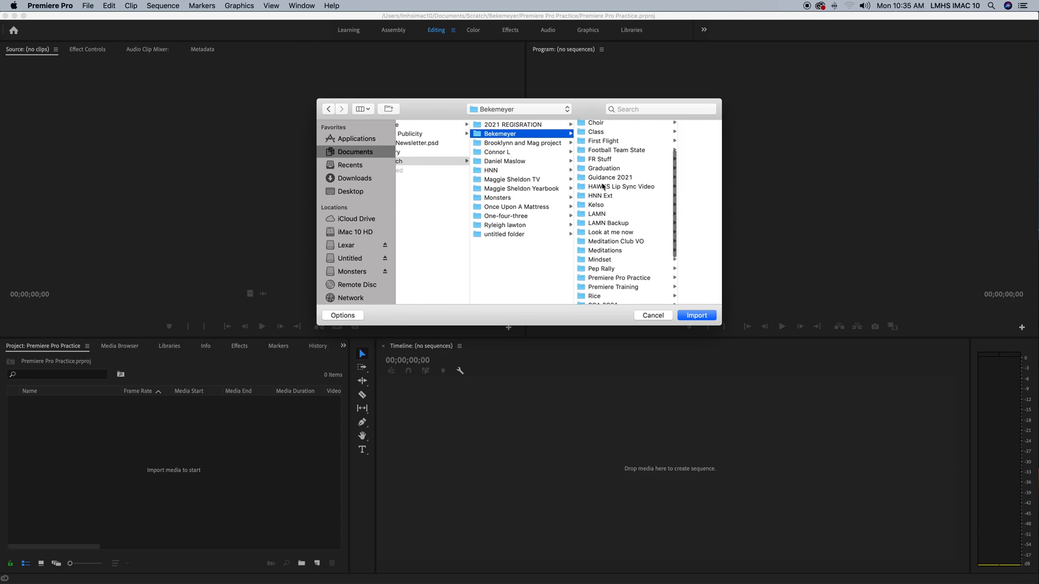
pyautogui.scroll(-5, 609, 240)
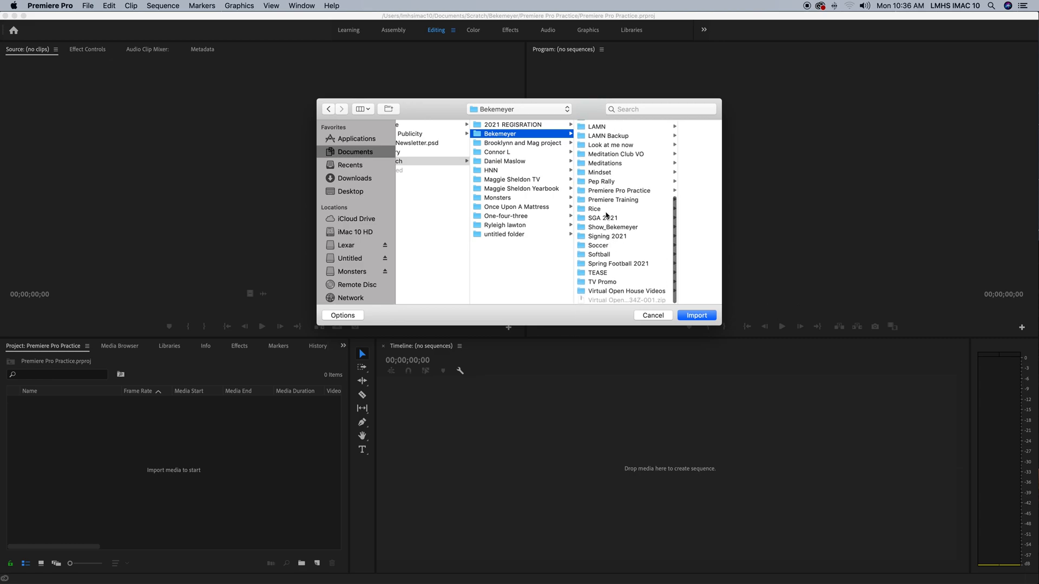
pyautogui.click(602, 192)
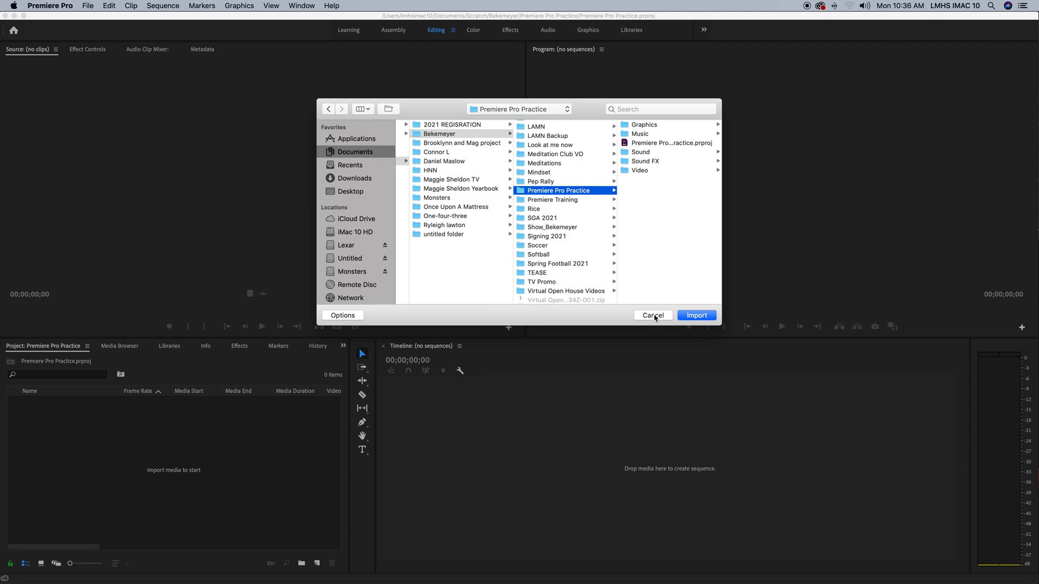
pyautogui.click(653, 316)
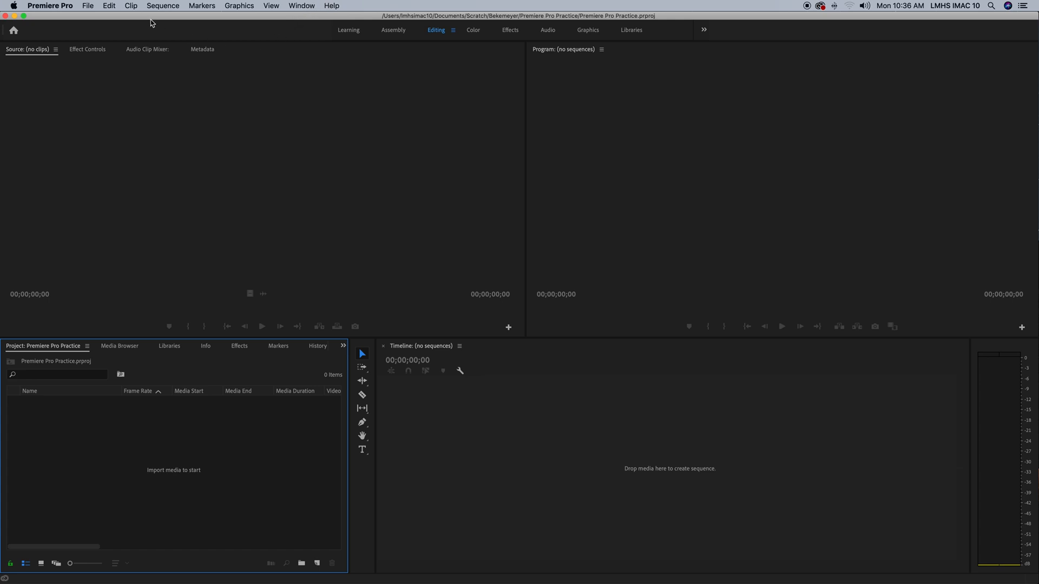
pyautogui.click(86, 7)
pyautogui.moveTo(113, 6)
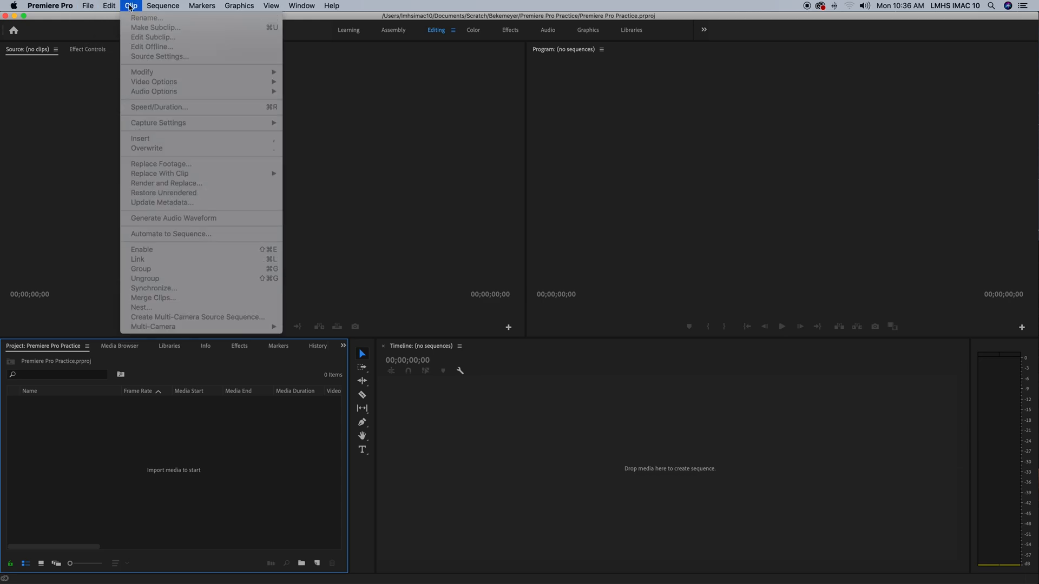
pyautogui.moveTo(200, 7)
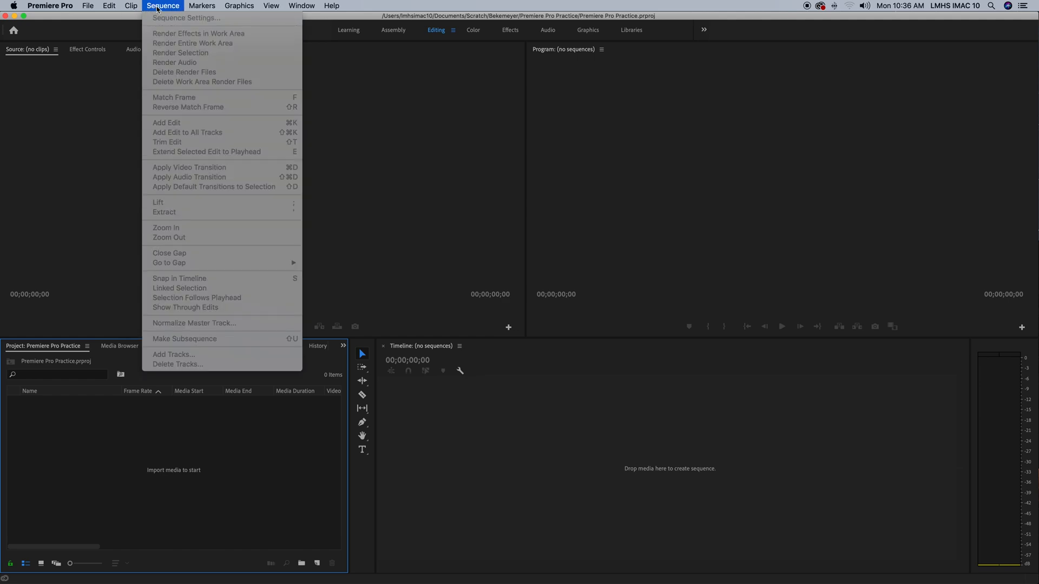
pyautogui.moveTo(233, 9)
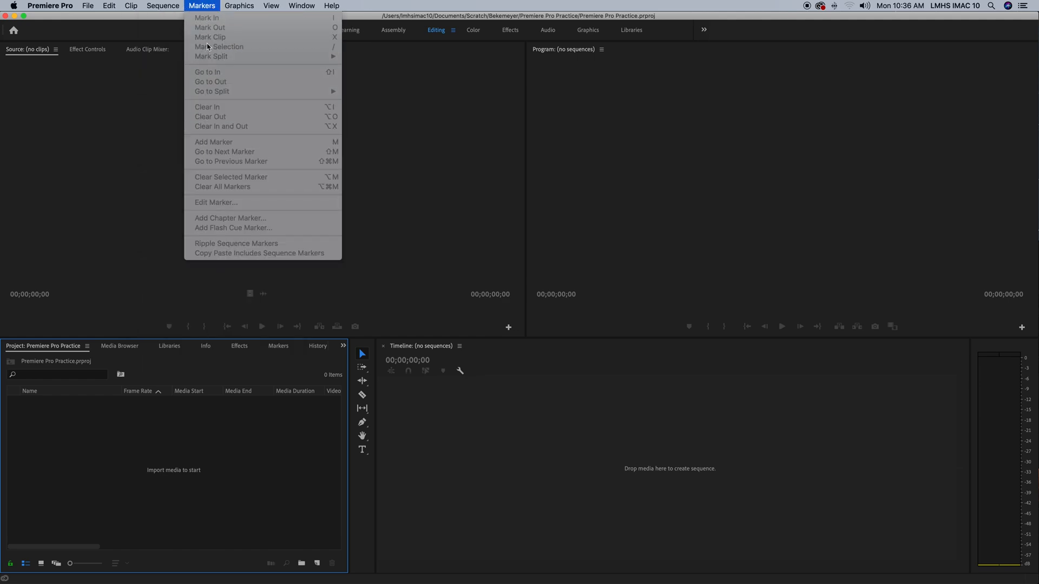
pyautogui.click(207, 7)
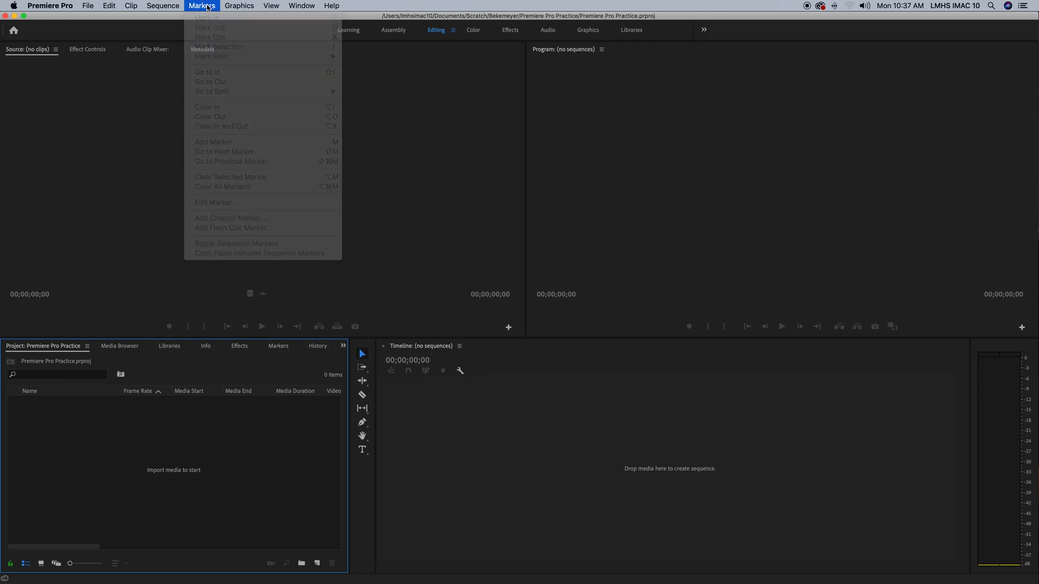
pyautogui.click(207, 7)
pyautogui.moveTo(240, 7)
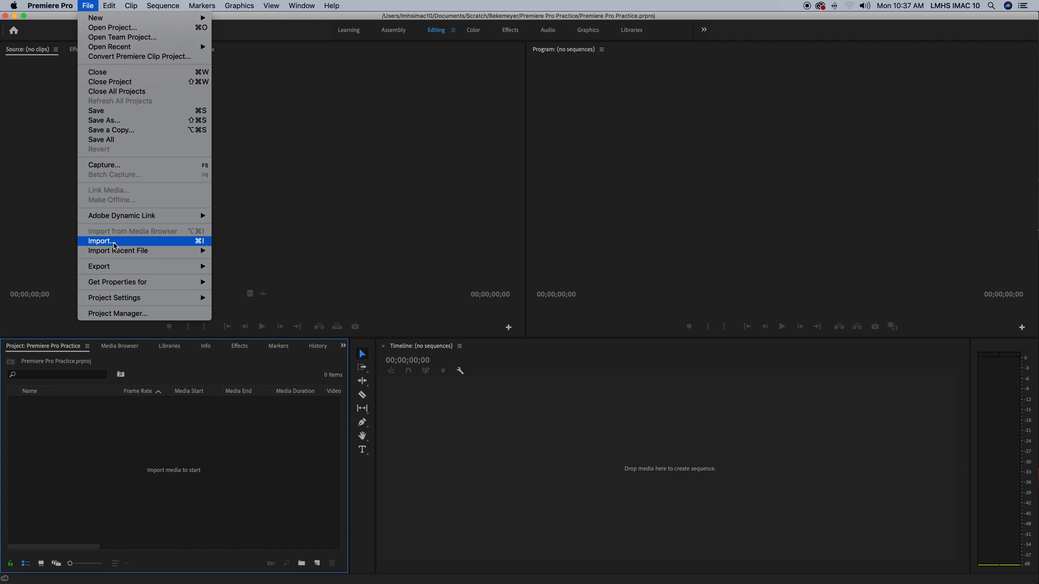
# - Open the media import dialog by three alternative routes, cancelling it each time without importing anything
pyautogui.click(115, 245)
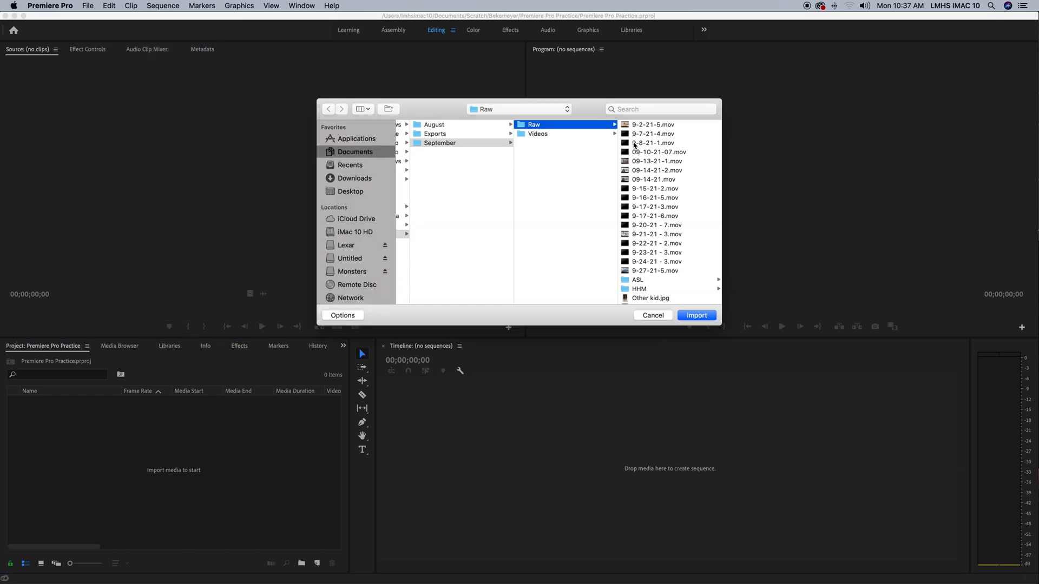
pyautogui.click(653, 316)
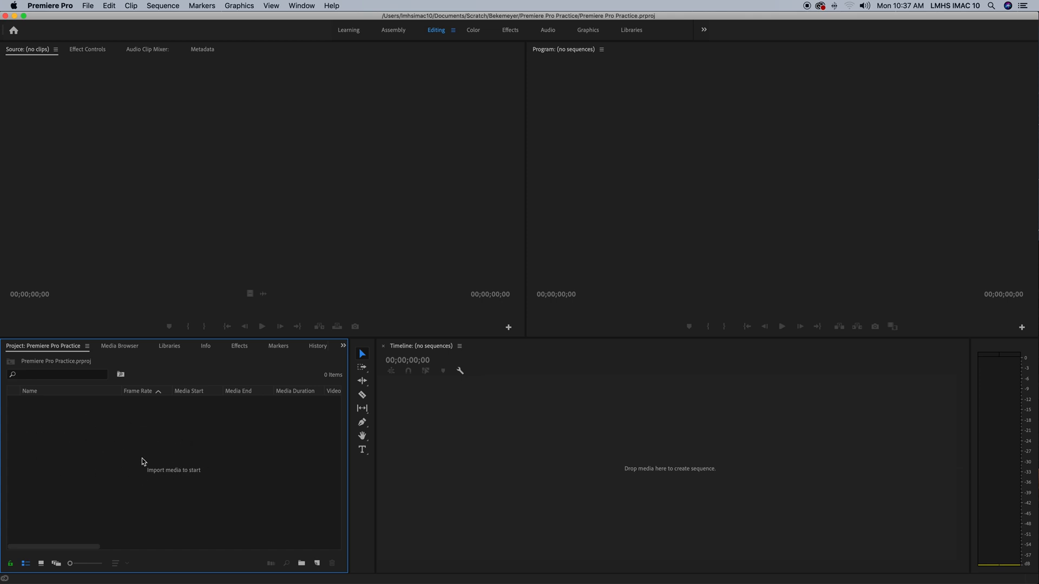
pyautogui.rightClick(64, 432)
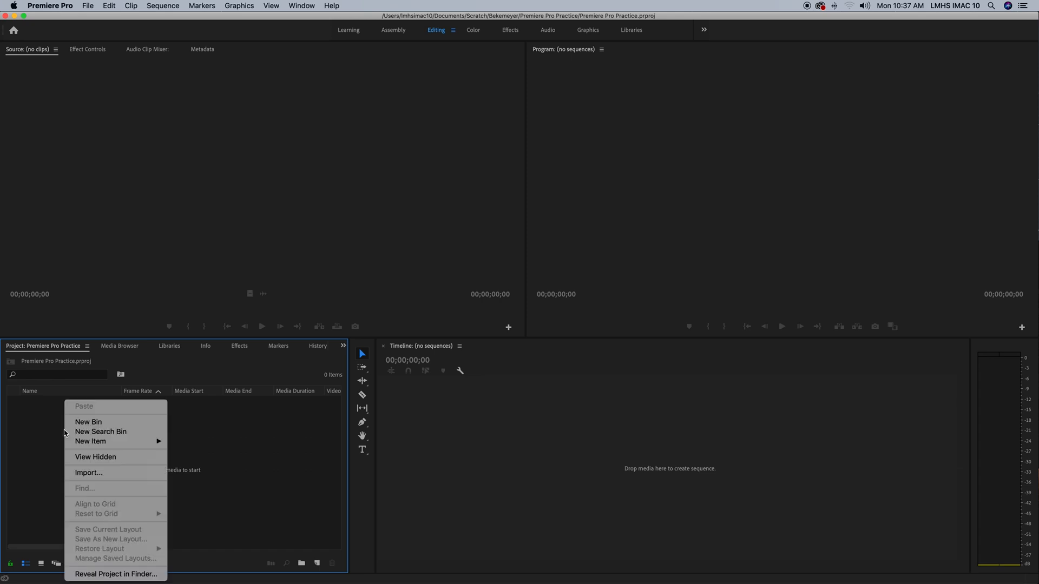
pyautogui.click(112, 475)
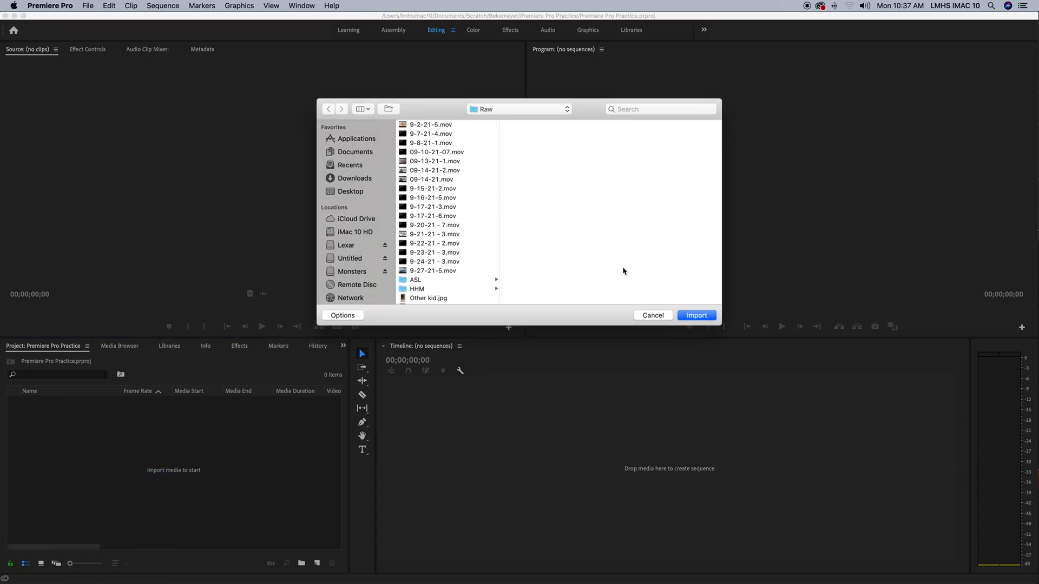
pyautogui.click(653, 316)
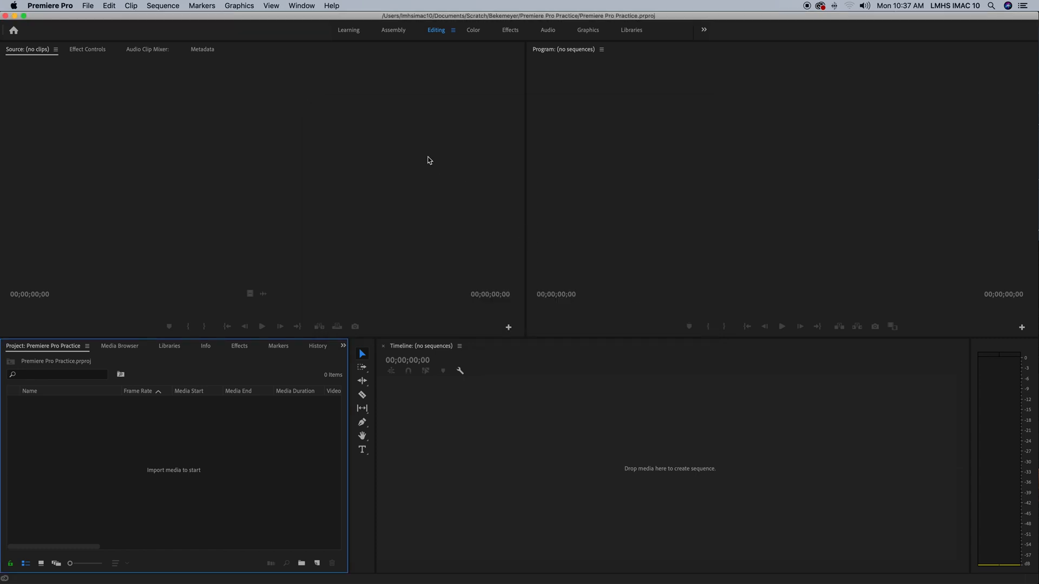
pyautogui.doubleClick(119, 431)
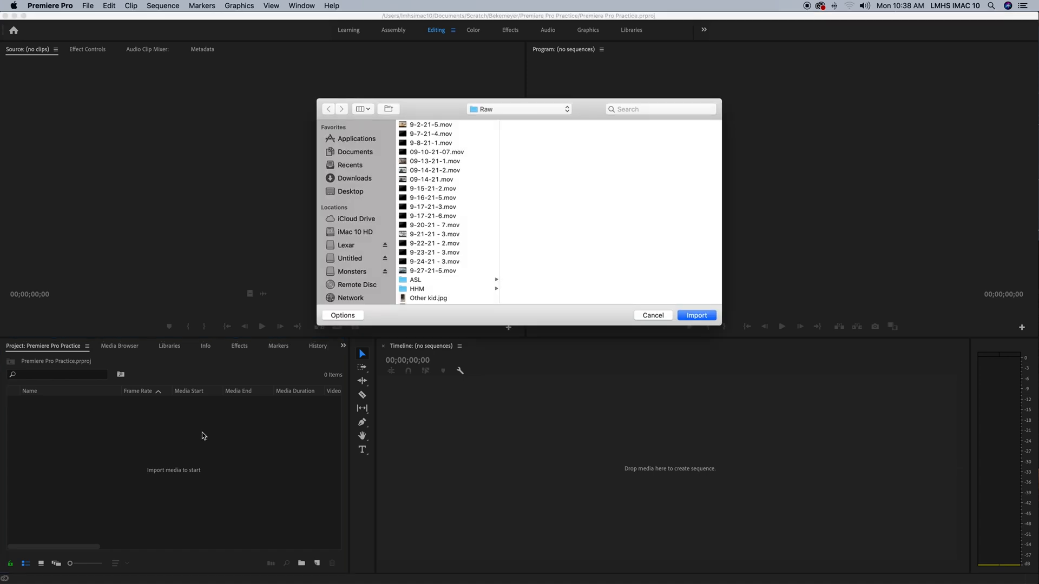
pyautogui.click(653, 315)
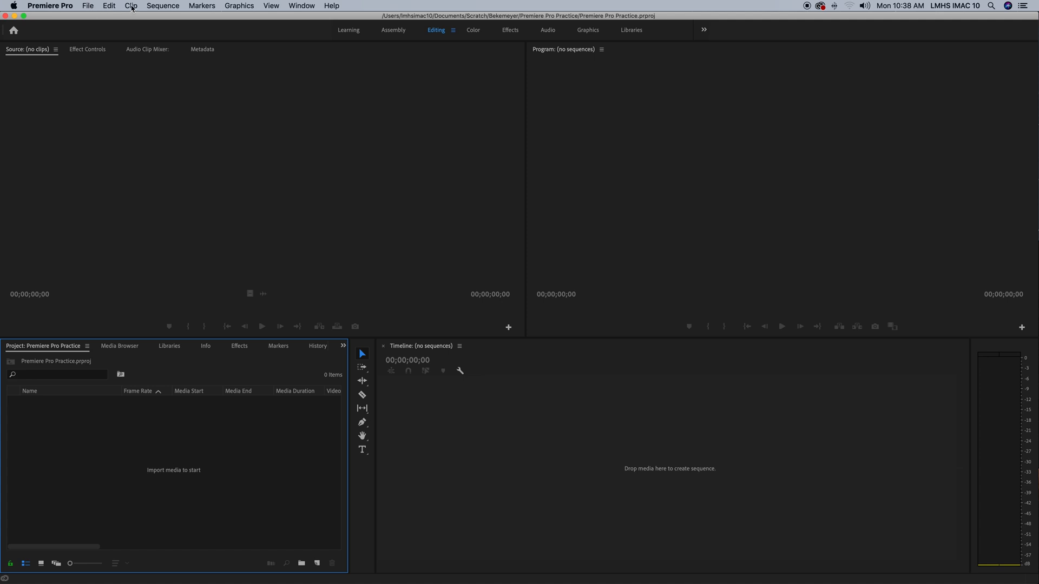
pyautogui.click(91, 7)
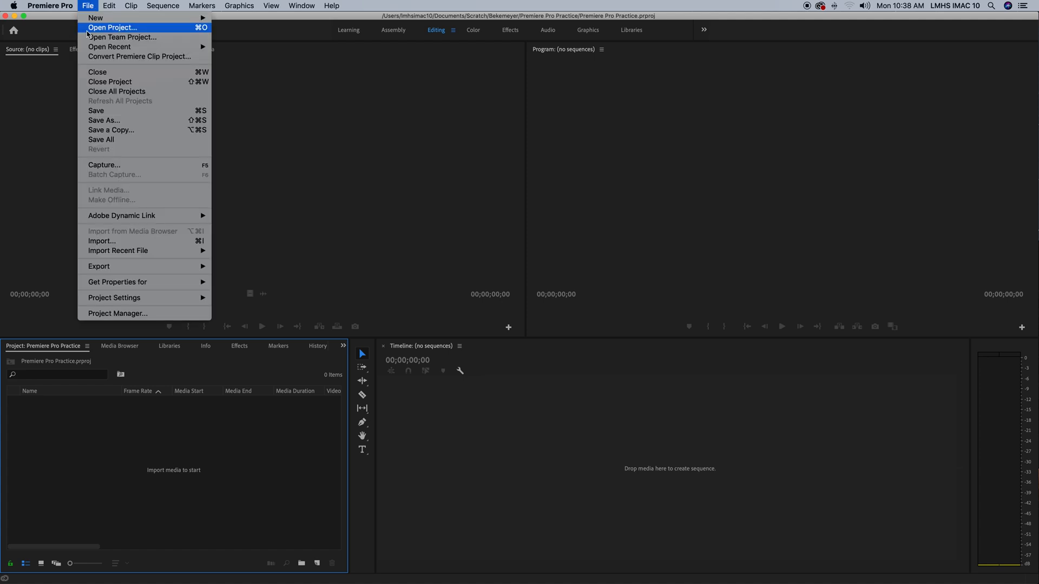
pyautogui.click(197, 243)
pyautogui.moveTo(150, 10)
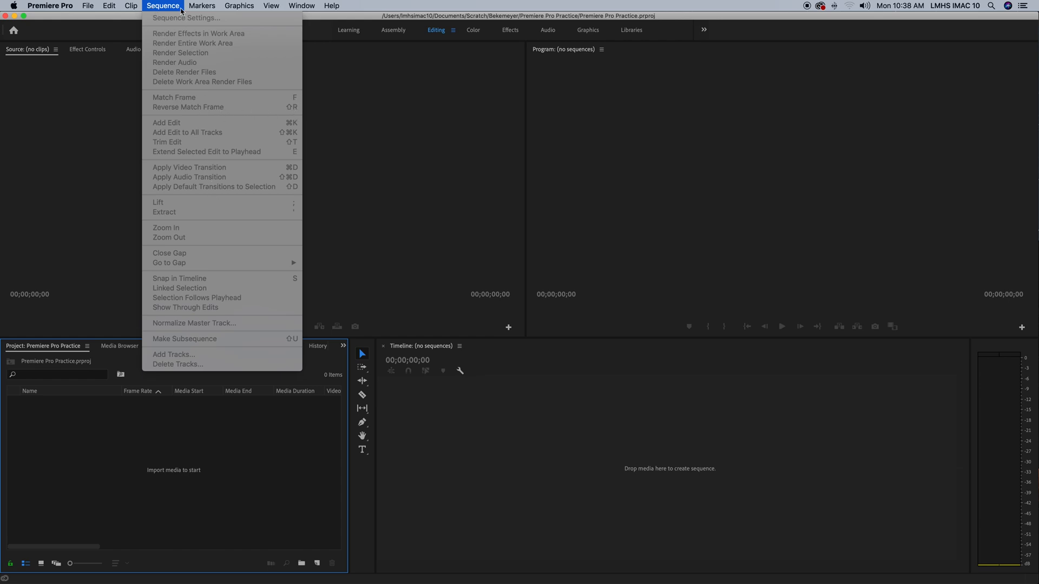
pyautogui.moveTo(92, 6)
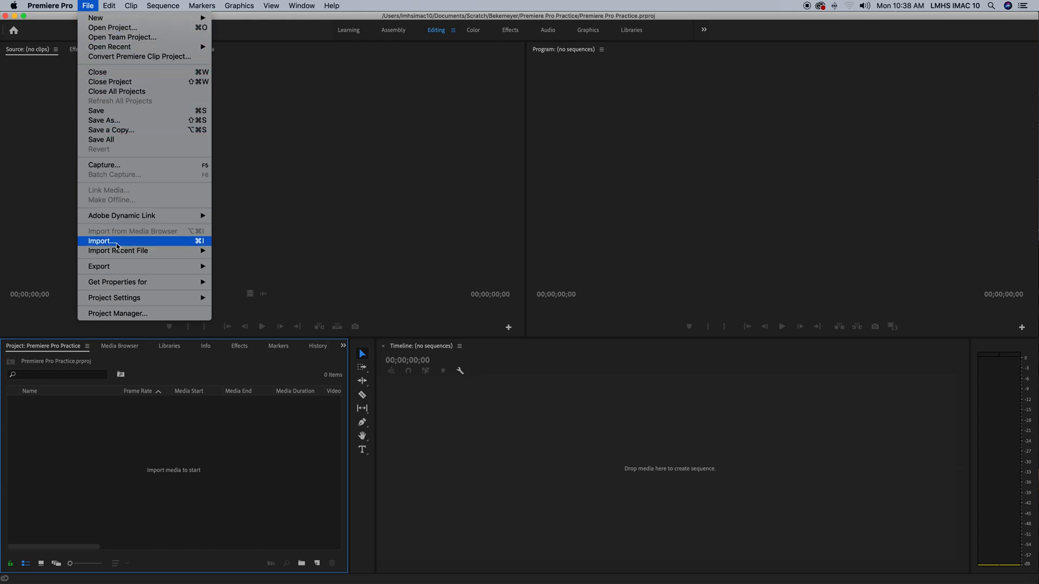
pyautogui.click(108, 447)
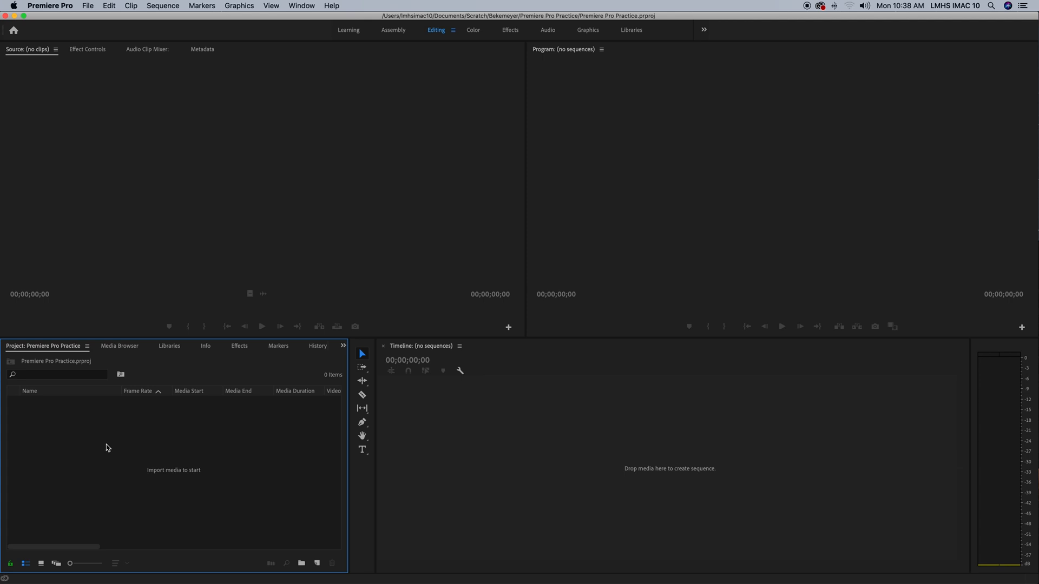
# - Start a media import and browse from Documents through Scratch to the Video folder inside Premiere Pro Practice
pyautogui.doubleClick(167, 473)
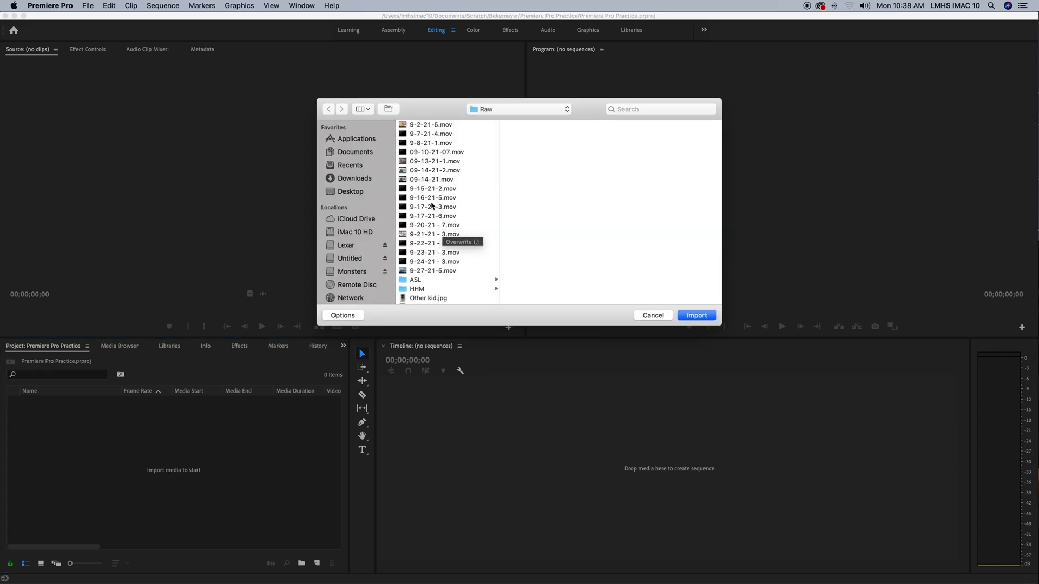
pyautogui.click(348, 154)
pyautogui.click(416, 162)
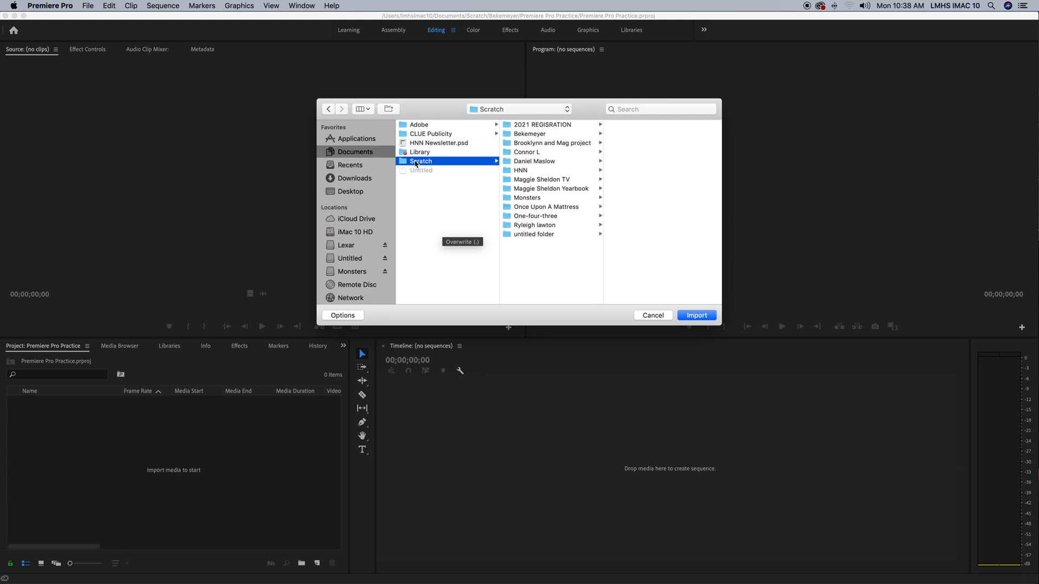
pyautogui.click(529, 135)
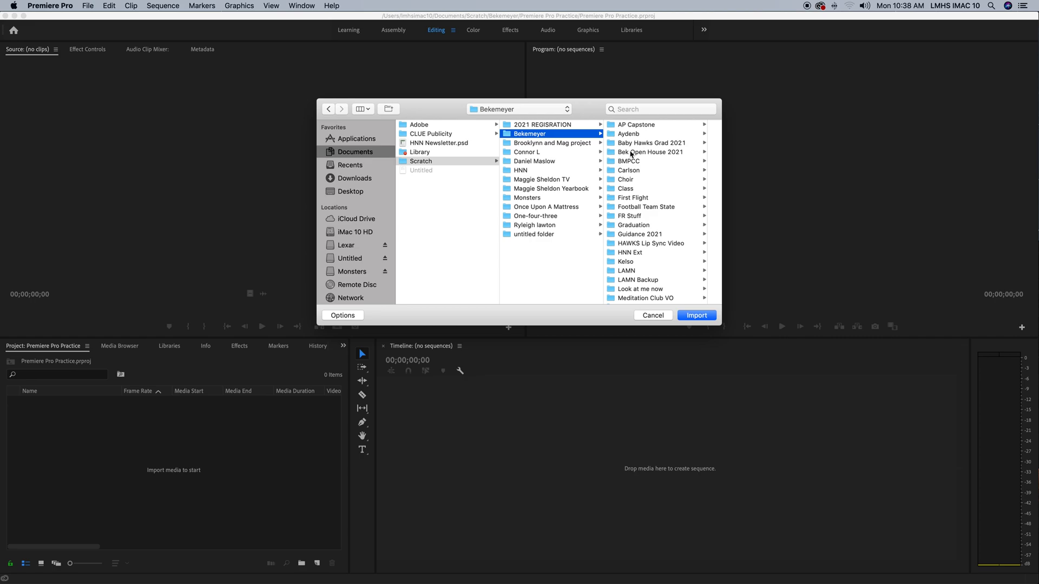
pyautogui.scroll(-6, 645, 229)
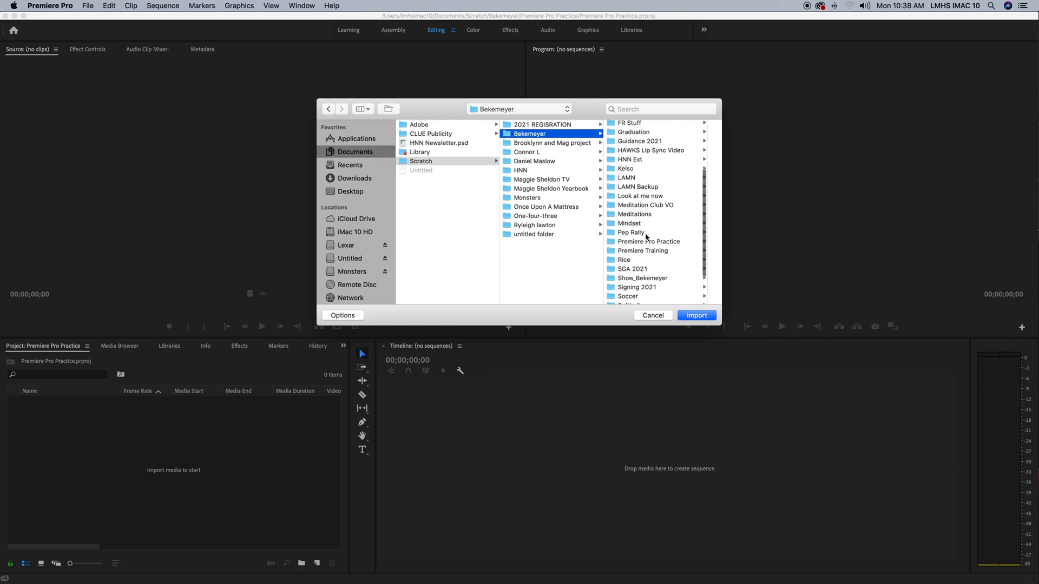
pyautogui.click(633, 236)
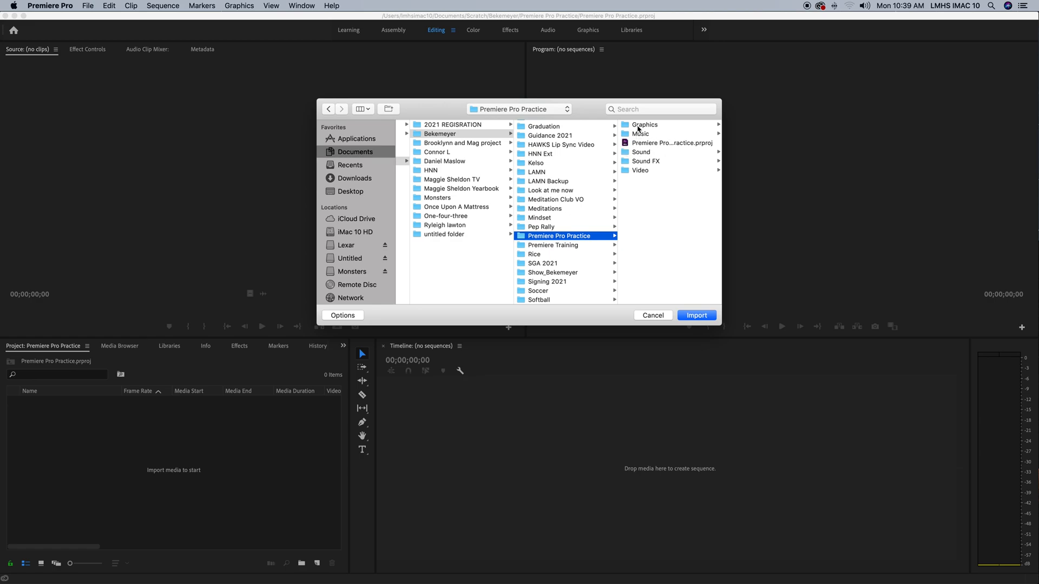
pyautogui.click(640, 171)
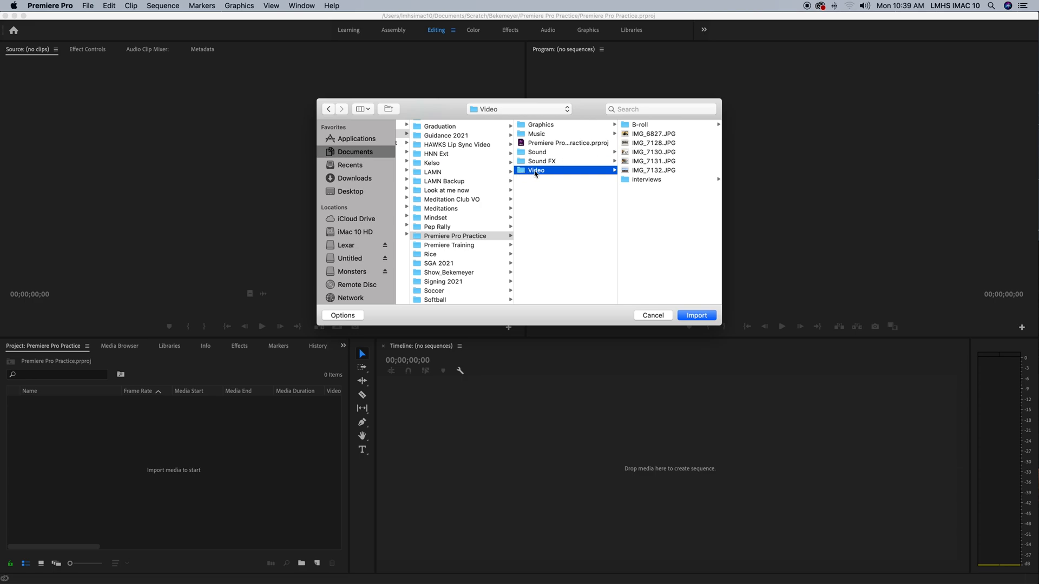
# - Select IMG_6827.JPG together with IMG_7132.JPG, and replace that selection with the whole Video folder
pyautogui.click(634, 135)
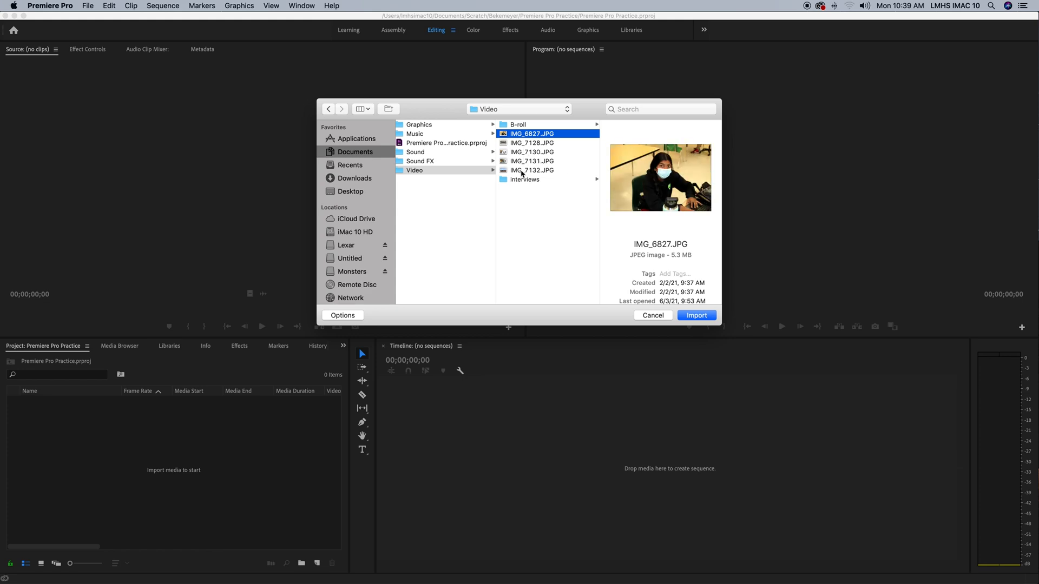
pyautogui.keyDown('super'); pyautogui.click(522, 171); pyautogui.keyUp('super')
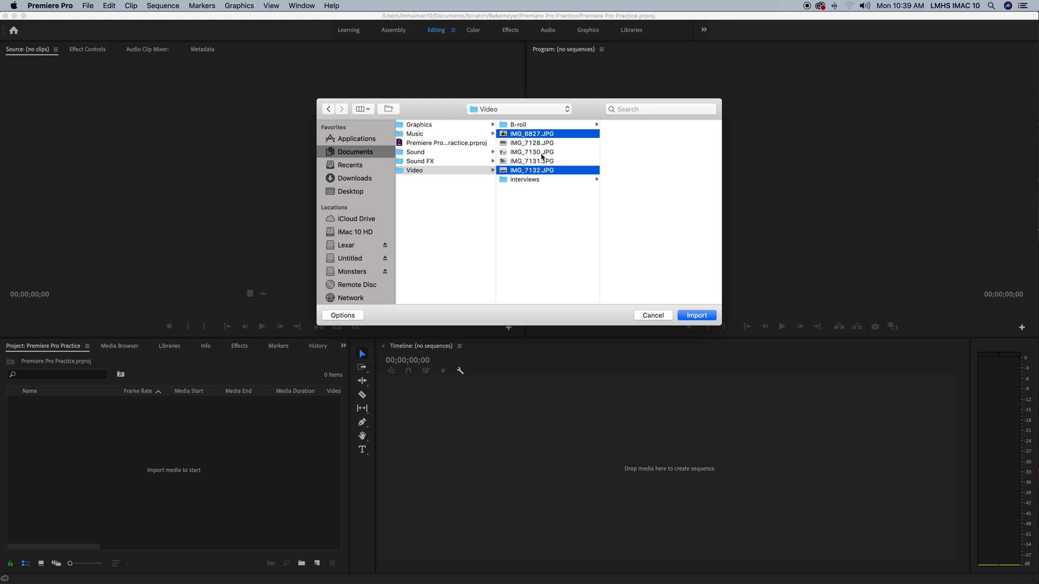
pyautogui.click(401, 172)
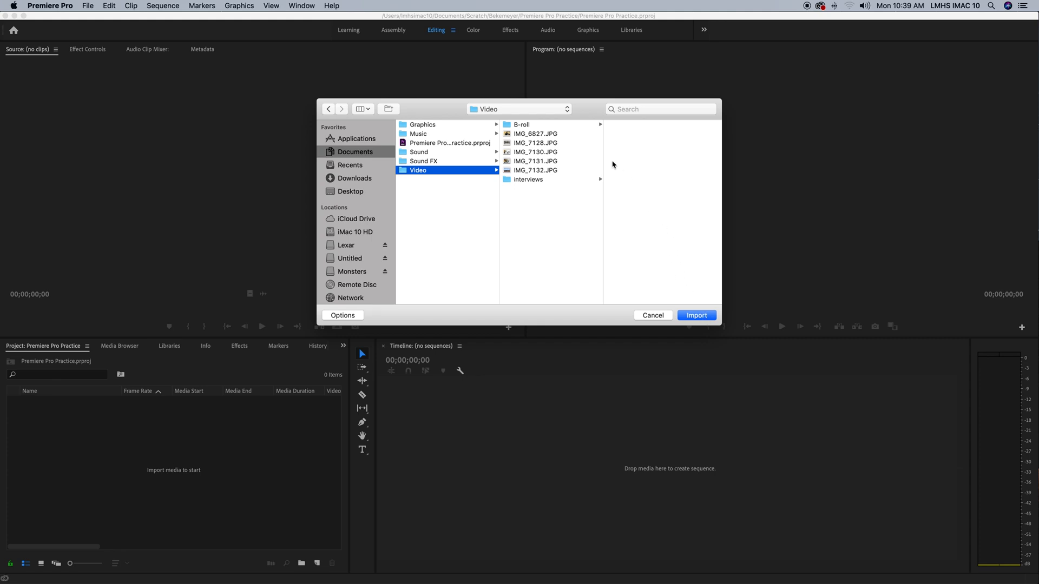
# - Examine the B-roll and interviews subfolders and the IMG_6827.JPG preview, and reselect the whole Video folder
pyautogui.click(530, 126)
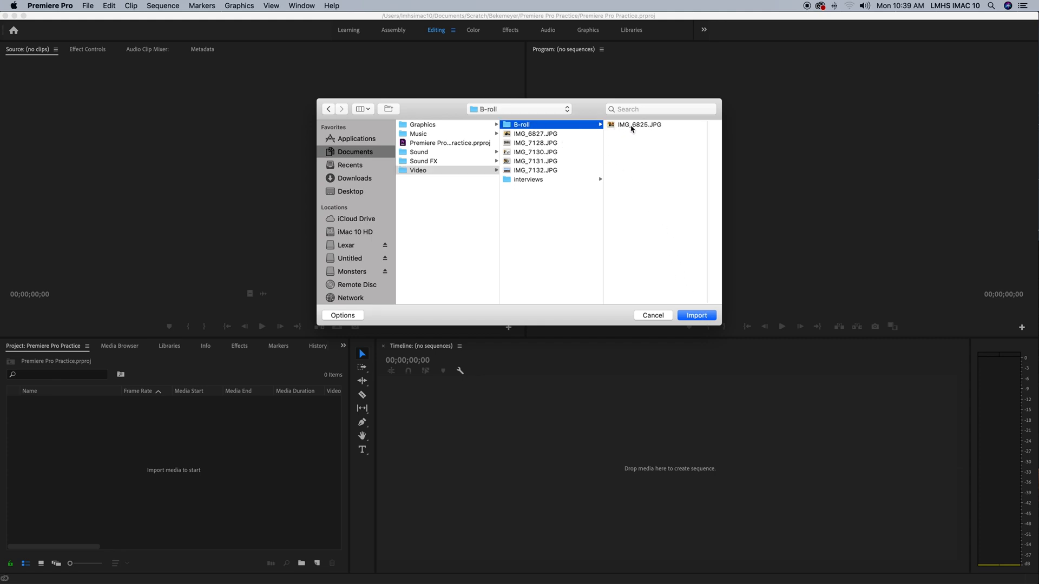
pyautogui.click(525, 180)
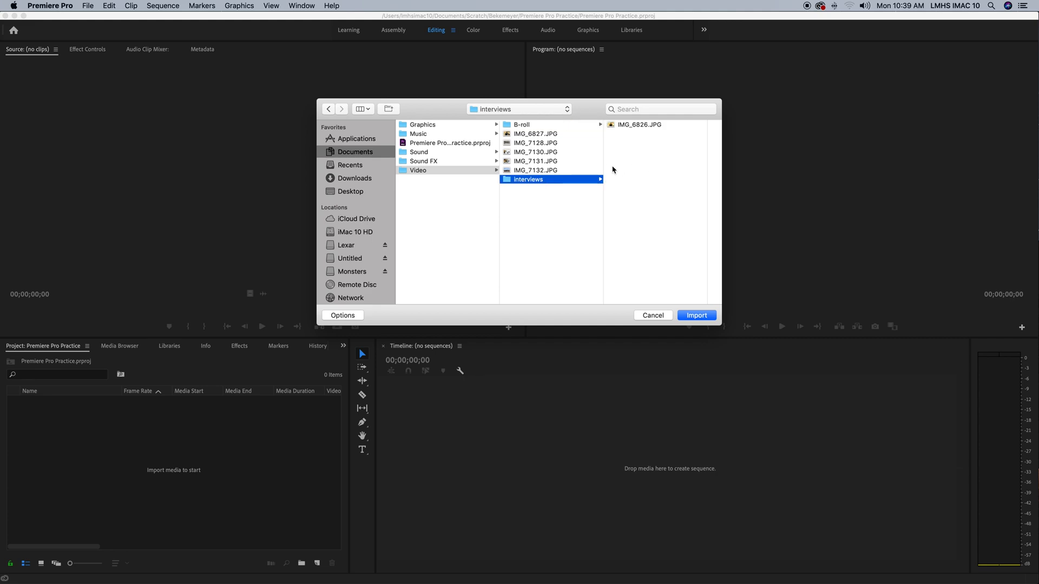
pyautogui.click(521, 137)
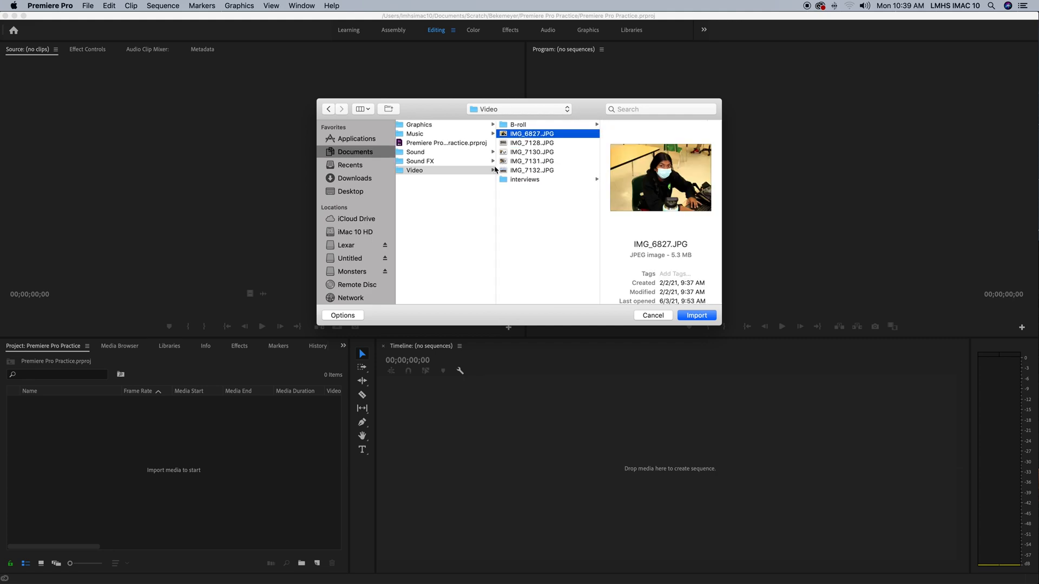
pyautogui.click(406, 171)
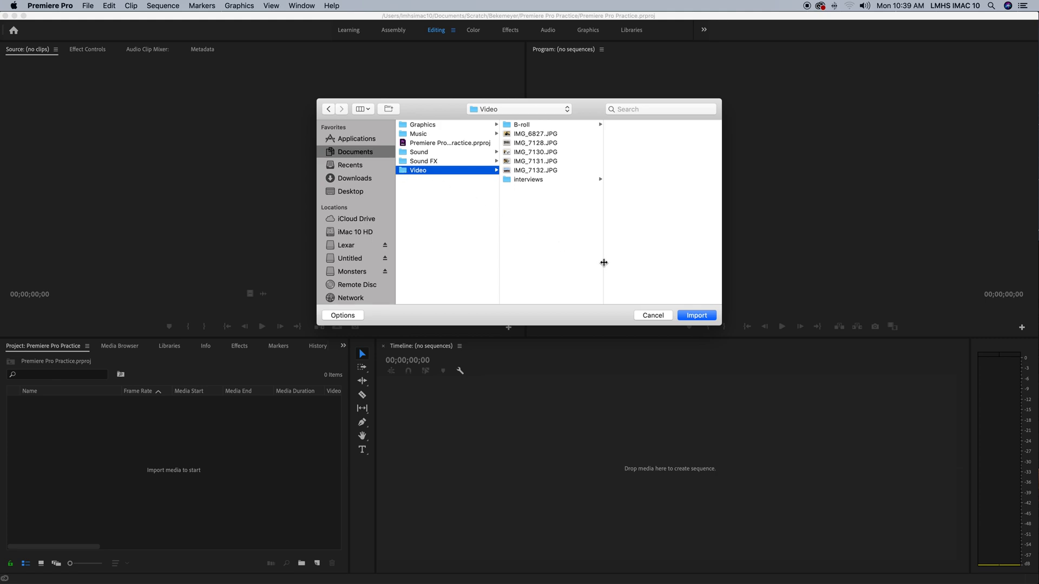
# - Add the Sound FX, Sound, Music and Graphics folders to the Video folder selection, leaving out the project file
pyautogui.keyDown('shift'); pyautogui.click(418, 162); pyautogui.keyUp('shift')
pyautogui.keyDown('shift'); pyautogui.click(418, 152); pyautogui.keyUp('shift')
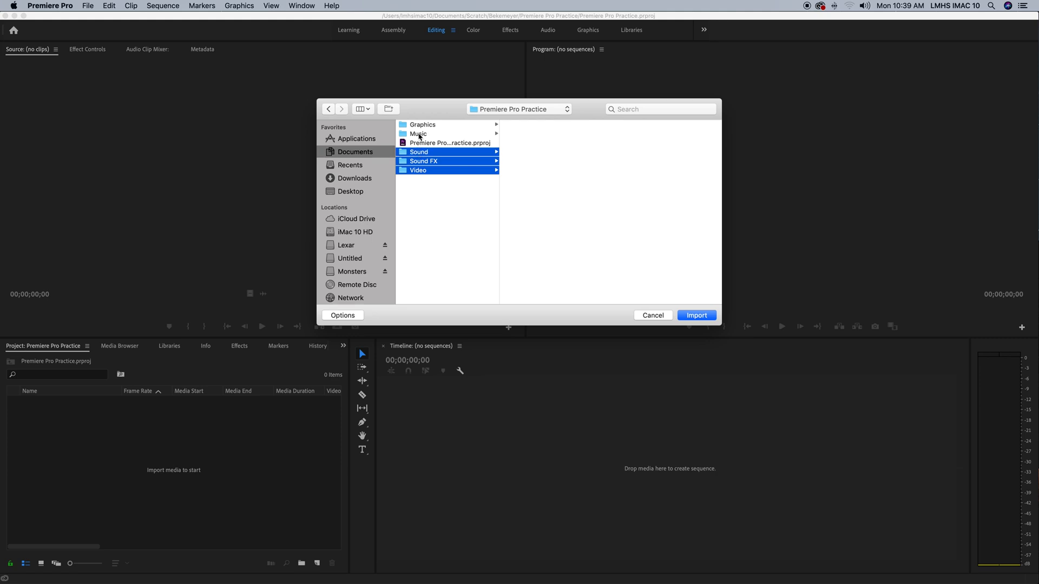
pyautogui.keyDown('shift'); pyautogui.click(419, 134); pyautogui.keyUp('shift')
pyautogui.keyDown('shift'); pyautogui.click(421, 125); pyautogui.keyUp('shift')
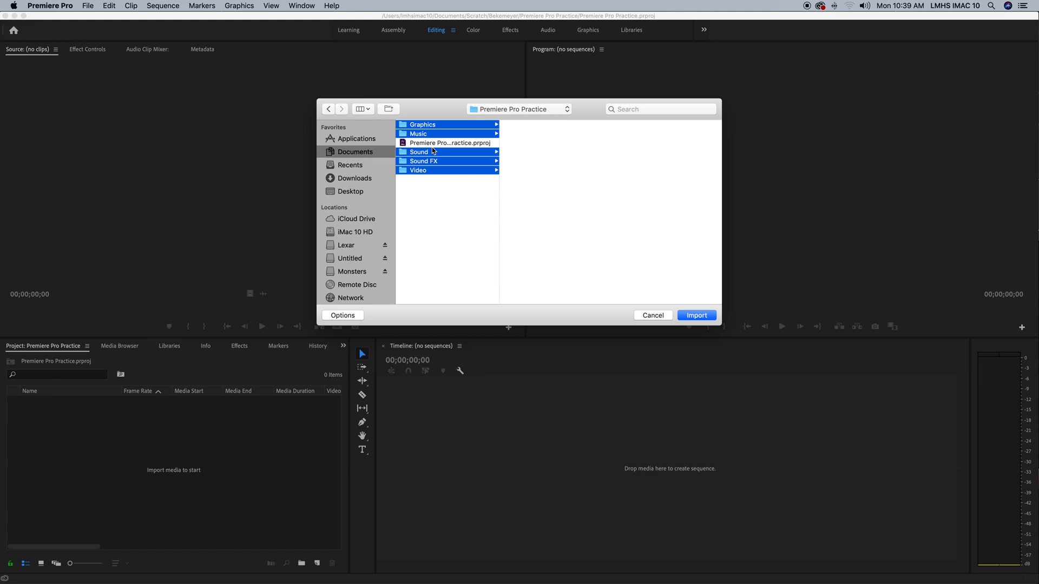
# - Select the Graphics, Music, Sound, Sound FX and Video folders together without the project file, and import them
pyautogui.click(413, 126)
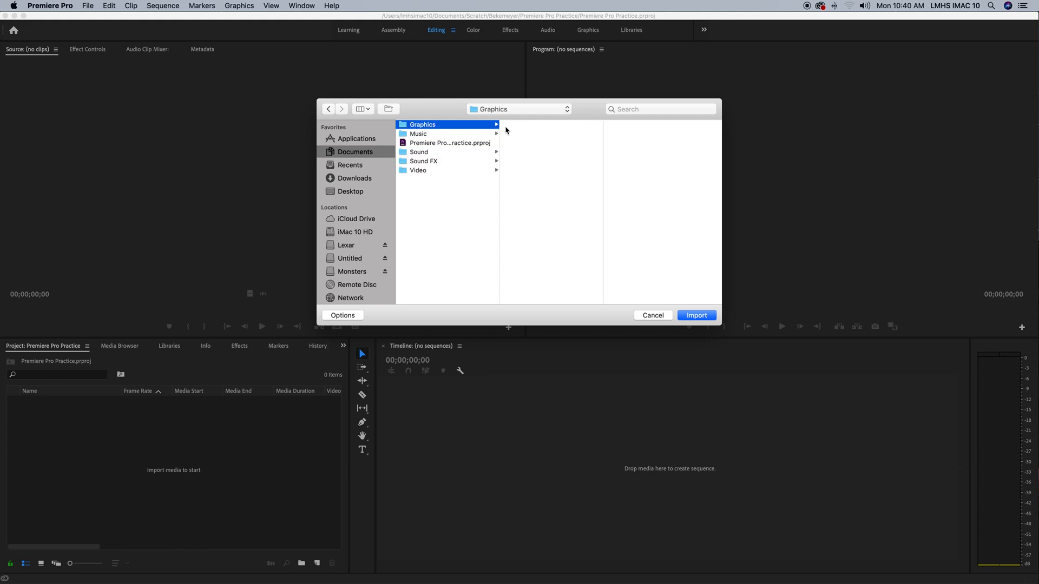
pyautogui.keyDown('super'); pyautogui.click(415, 135); pyautogui.keyUp('super')
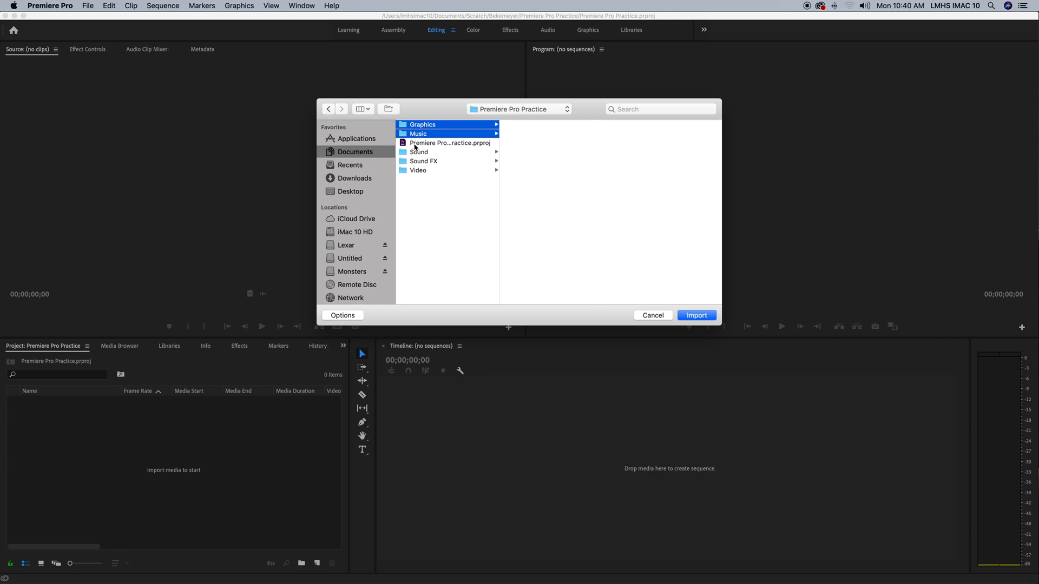
pyautogui.keyDown('super'); pyautogui.click(414, 154); pyautogui.keyUp('super')
pyautogui.keyDown('super'); pyautogui.click(415, 162); pyautogui.keyUp('super')
pyautogui.keyDown('super'); pyautogui.click(415, 171); pyautogui.keyUp('super')
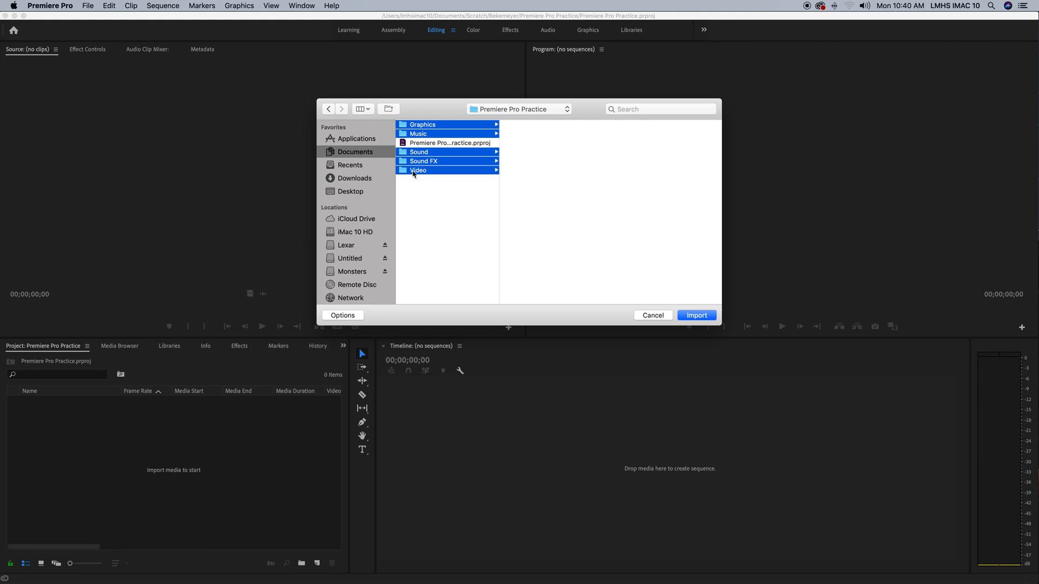
pyautogui.click(697, 316)
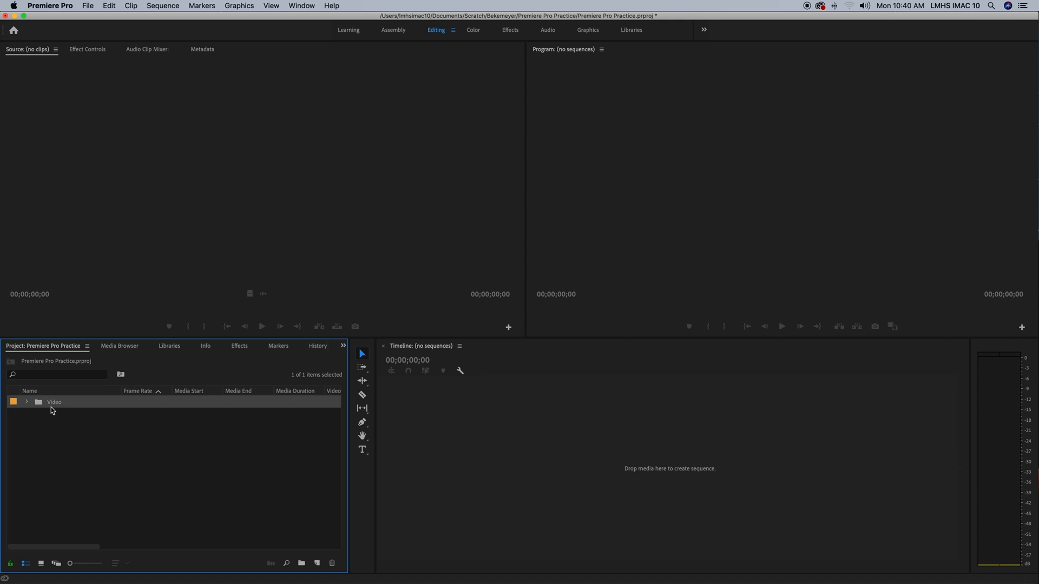
# - Expand the imported Video bin to review its contents, and collapse it again
pyautogui.click(27, 403)
pyautogui.click(27, 403)
pyautogui.click(27, 403)
pyautogui.click(27, 402)
pyautogui.click(26, 402)
pyautogui.click(26, 402)
# - Create a new bin named Graphics at the root of the project, and collapse it
pyautogui.click(34, 424)
pyautogui.rightClick(33, 425)
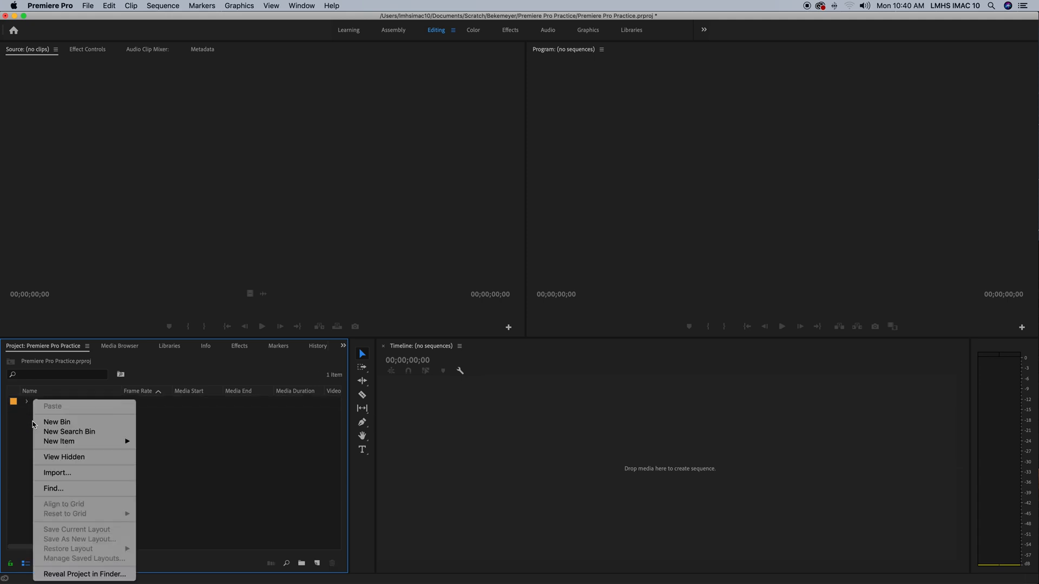
pyautogui.click(63, 422)
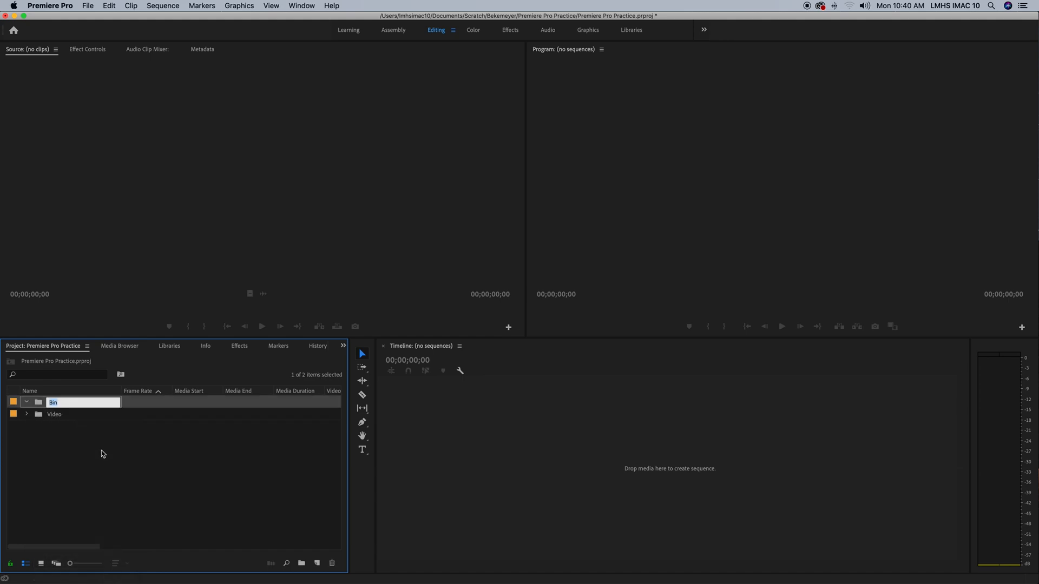
pyautogui.write('Graphics')
pyautogui.press('Tab')
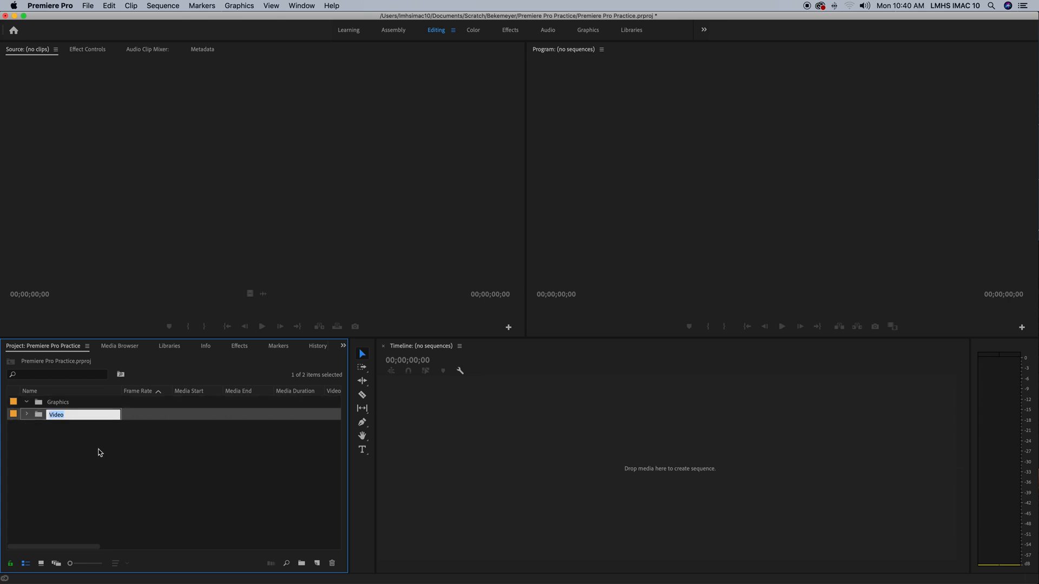
pyautogui.click(26, 402)
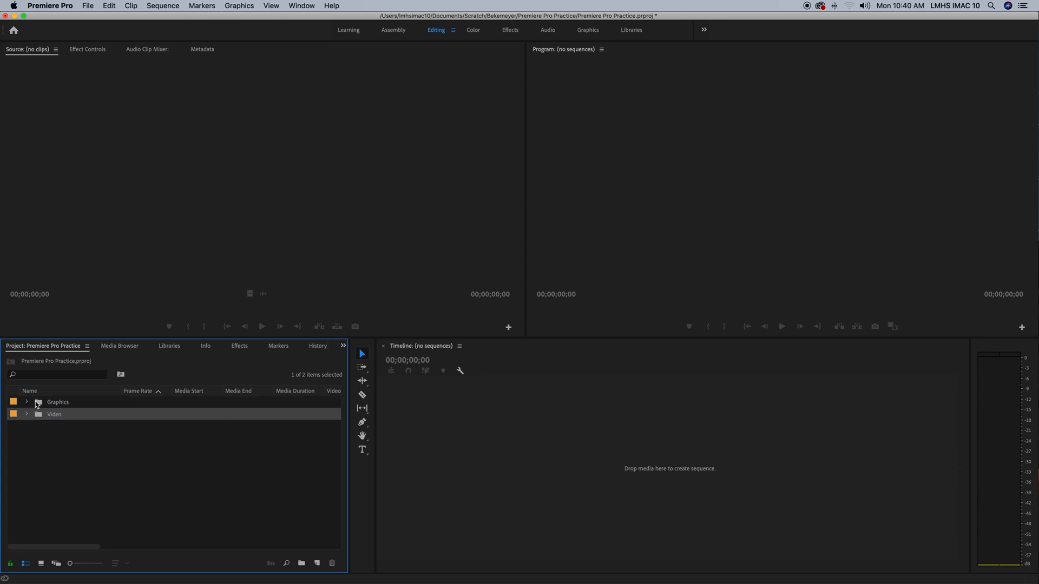
# - Select the Graphics bin, and open and close the Video bin to check the image clips inside
pyautogui.click(37, 404)
pyautogui.click(27, 415)
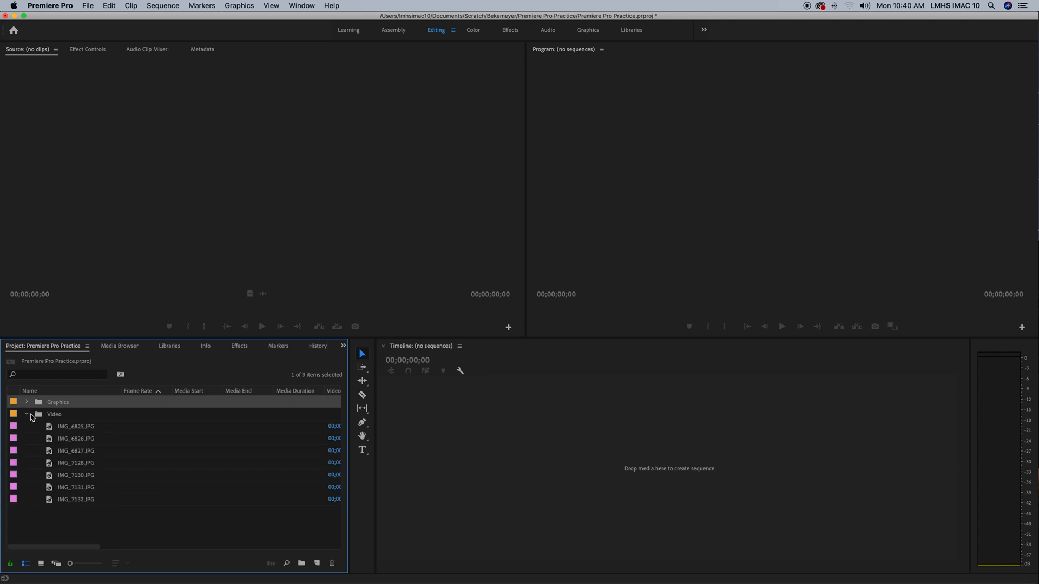
pyautogui.click(26, 415)
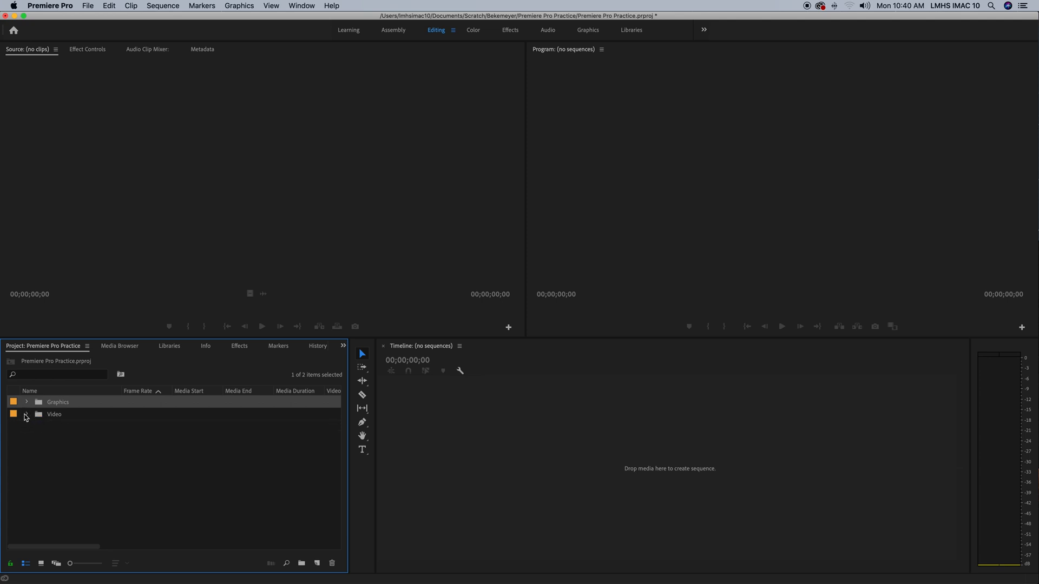
pyautogui.click(26, 415)
pyautogui.click(26, 415)
# - Import IMG_6825.JPG from the B-roll folder into the Video bin
pyautogui.click(39, 416)
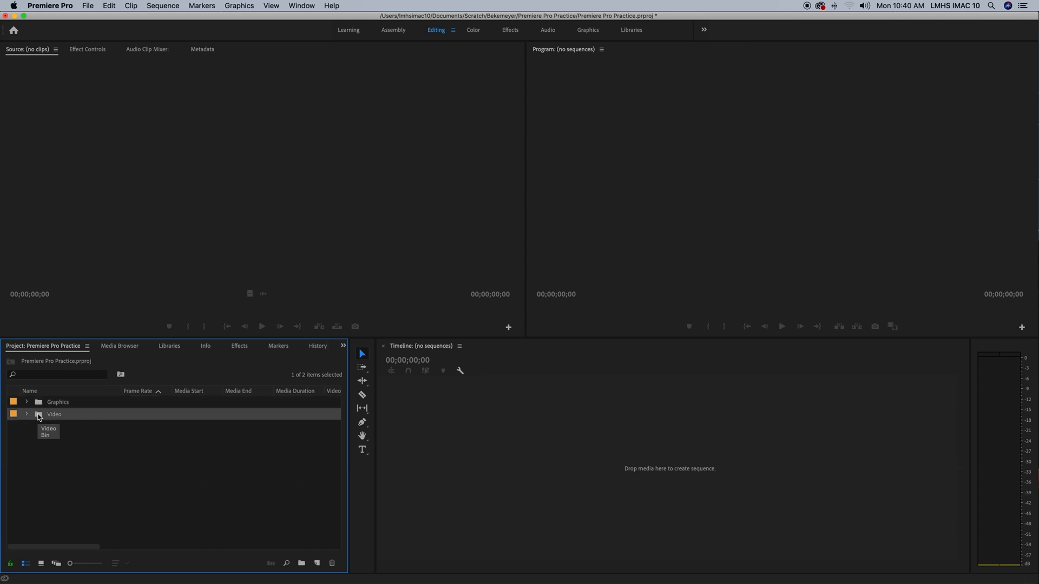
pyautogui.press('super+i')
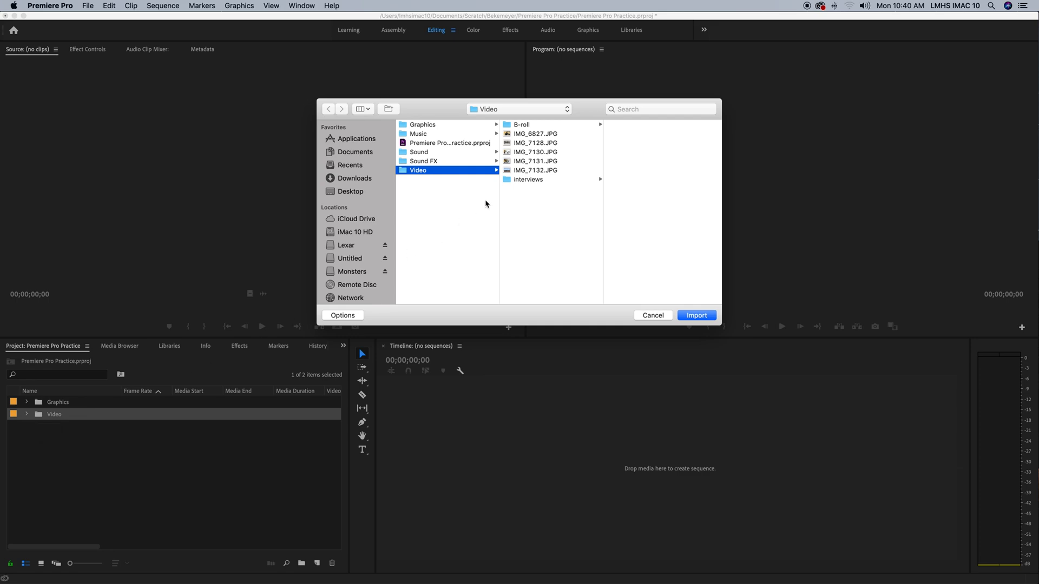
pyautogui.click(525, 127)
pyautogui.click(634, 127)
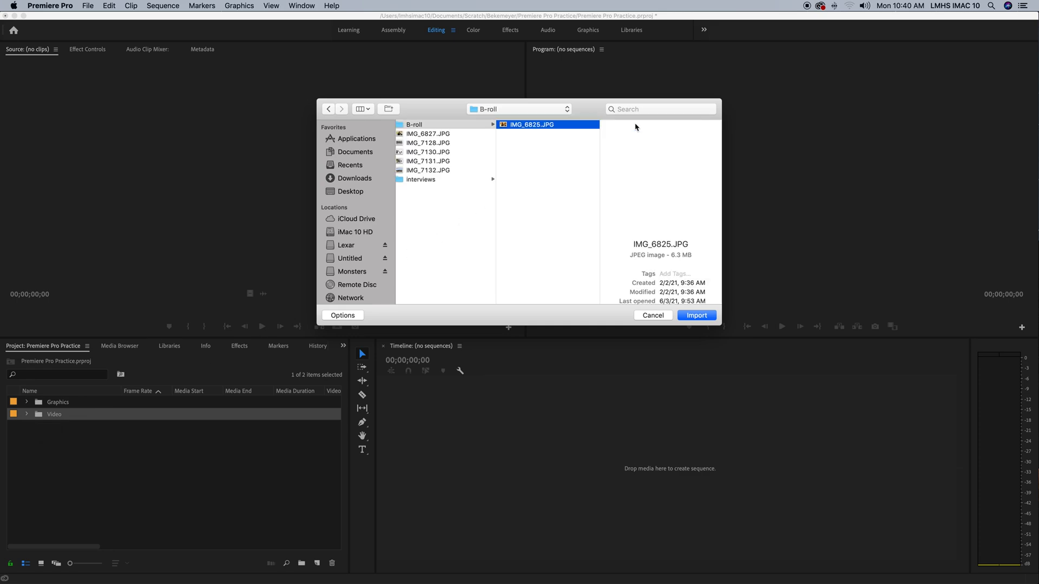
pyautogui.doubleClick(502, 126)
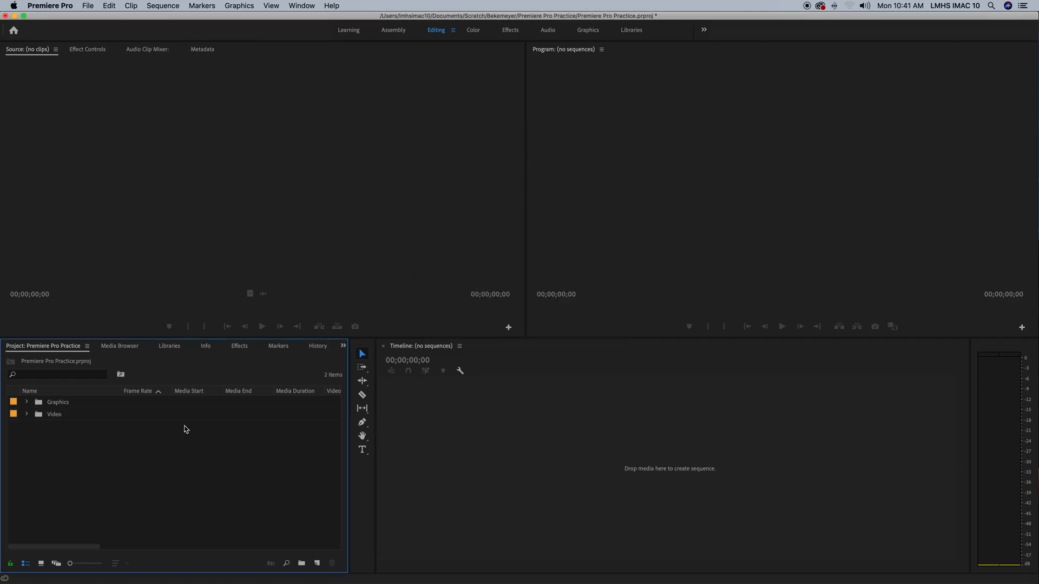
# - Preview the first IMG_6825.JPG clip in the Video bin, and rename it with the pictured person's first name followed by "pic"
pyautogui.click(26, 414)
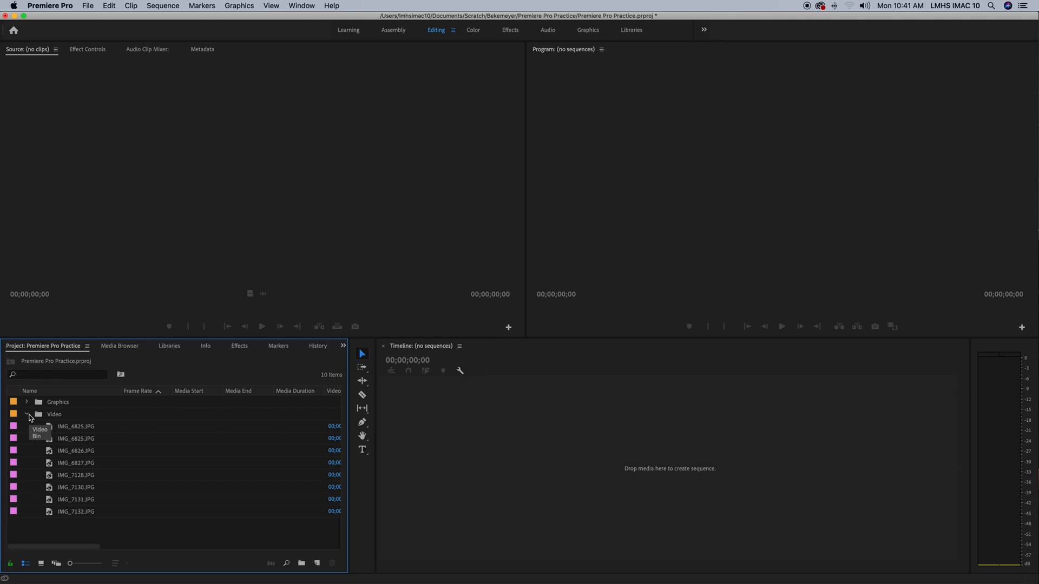
pyautogui.click(68, 430)
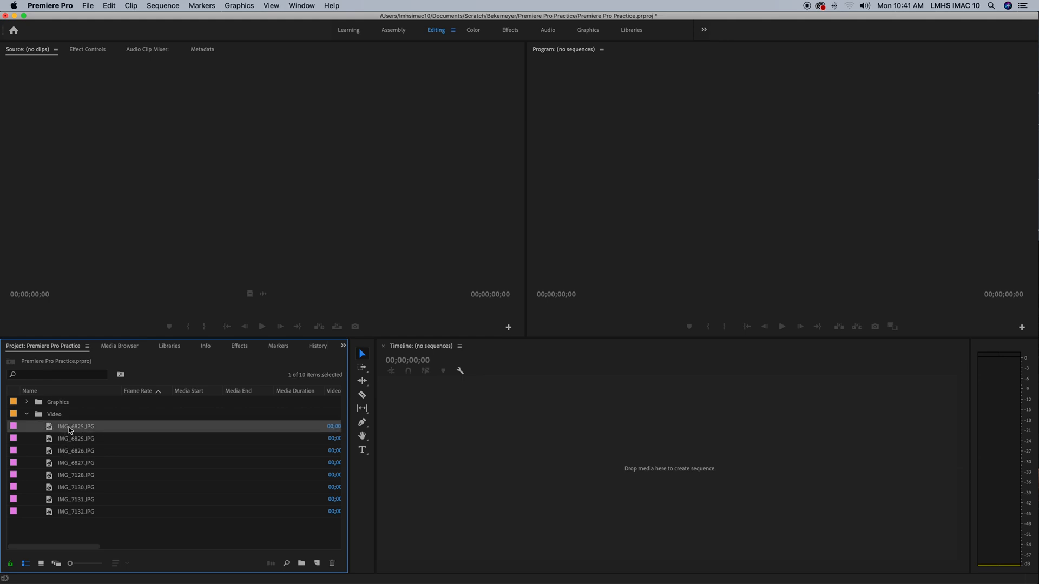
pyautogui.doubleClick(49, 430)
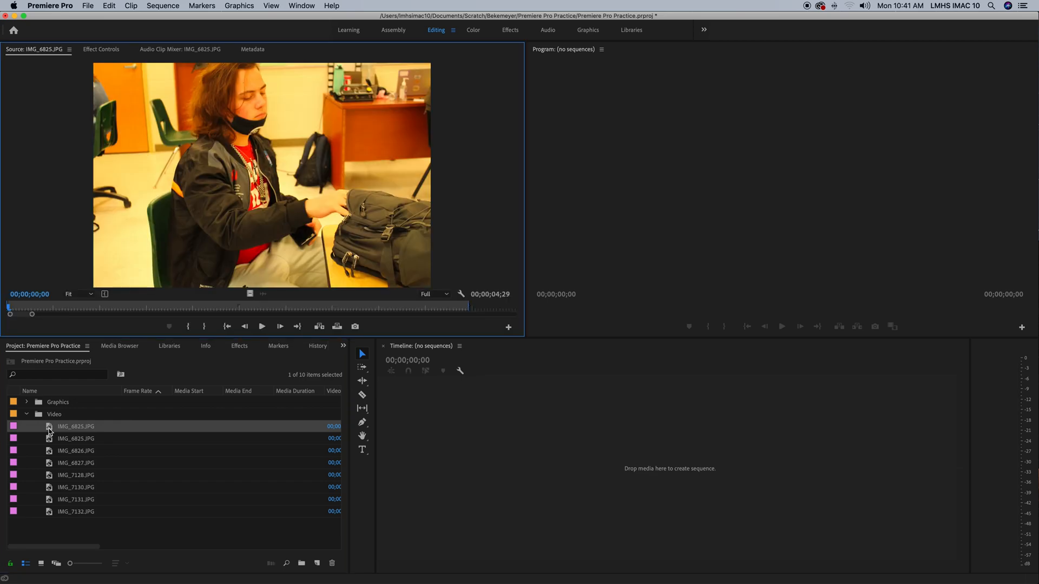
pyautogui.click(69, 427)
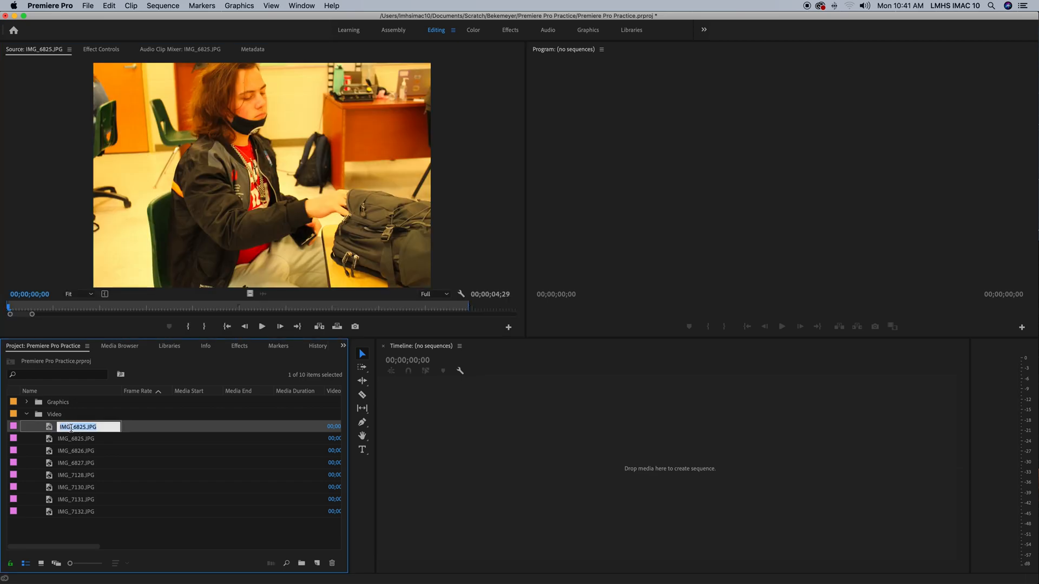
pyautogui.write('Aiden pic')
pyautogui.press('Tab')
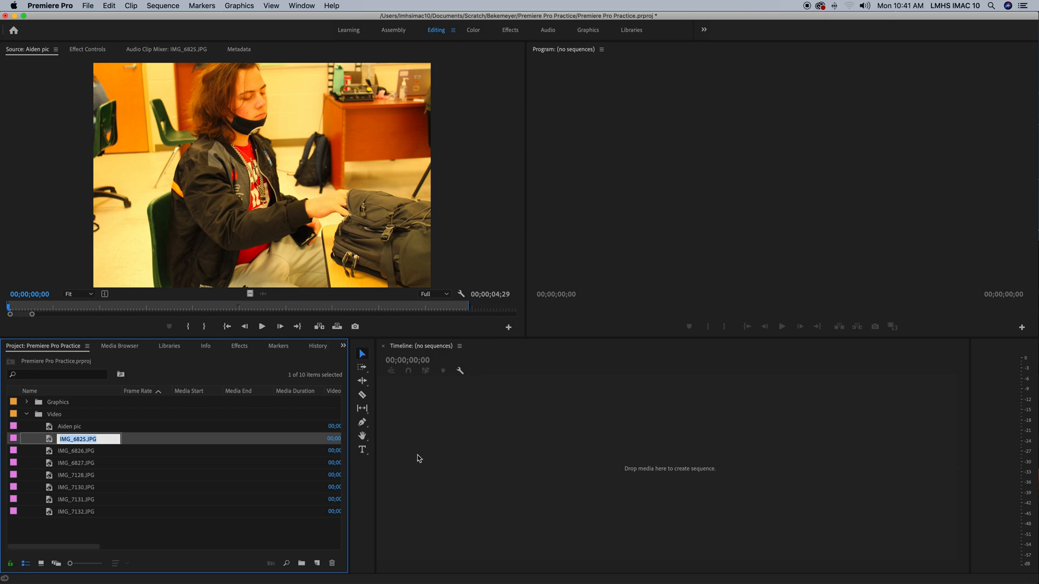
pyautogui.click(28, 416)
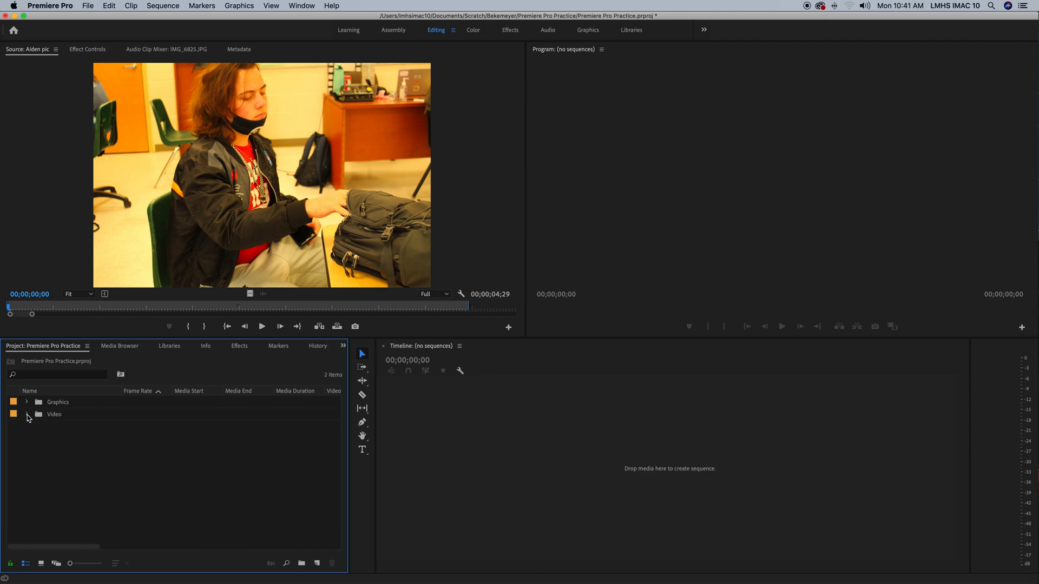
pyautogui.click(28, 416)
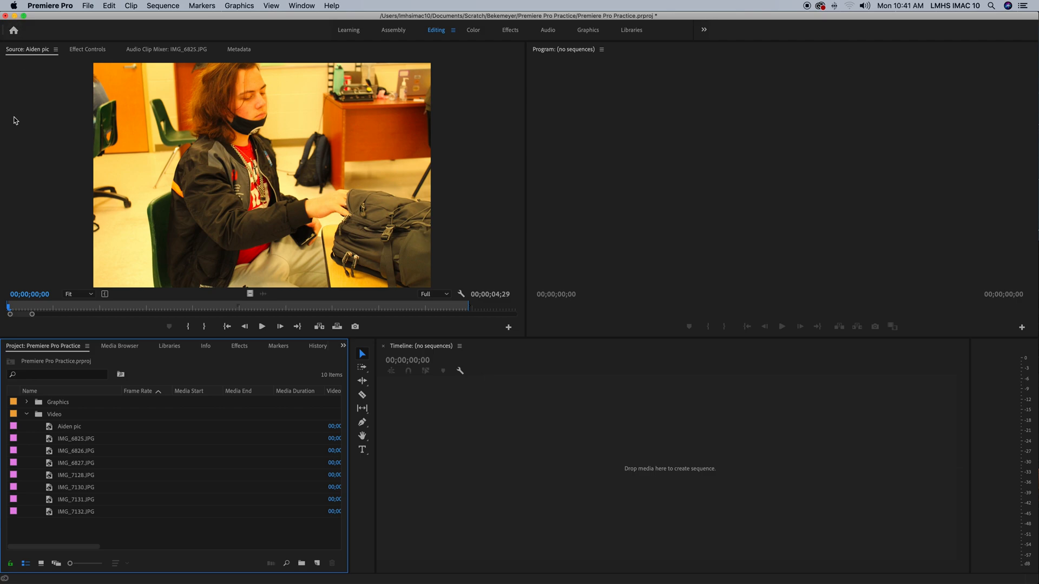
# - Import 9-22-21 - 2.mov from the Scratch/HNN/Shows/September/Raw folder in Documents into the Video bin
pyautogui.click(40, 417)
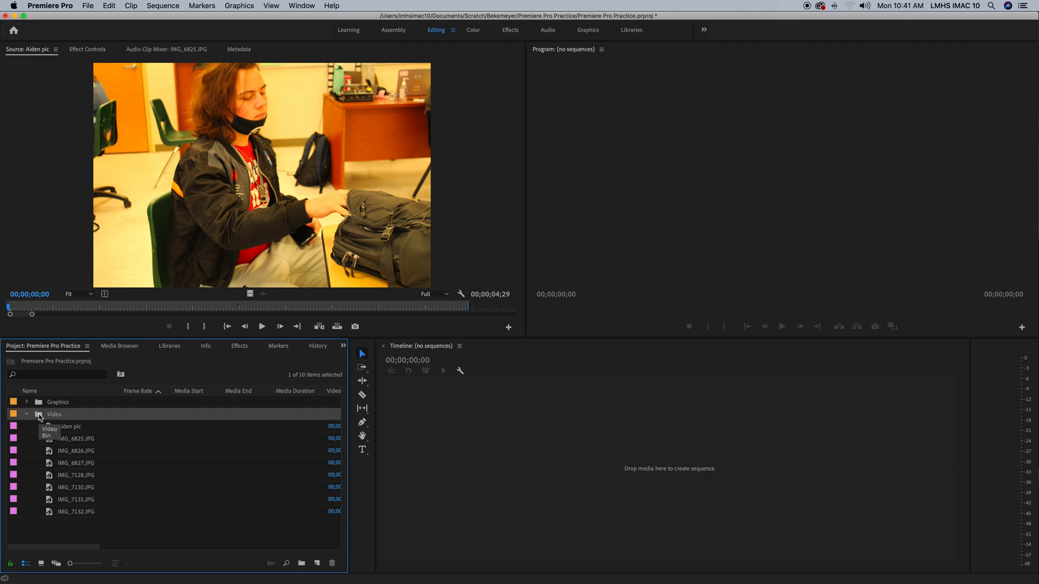
pyautogui.press('super+i')
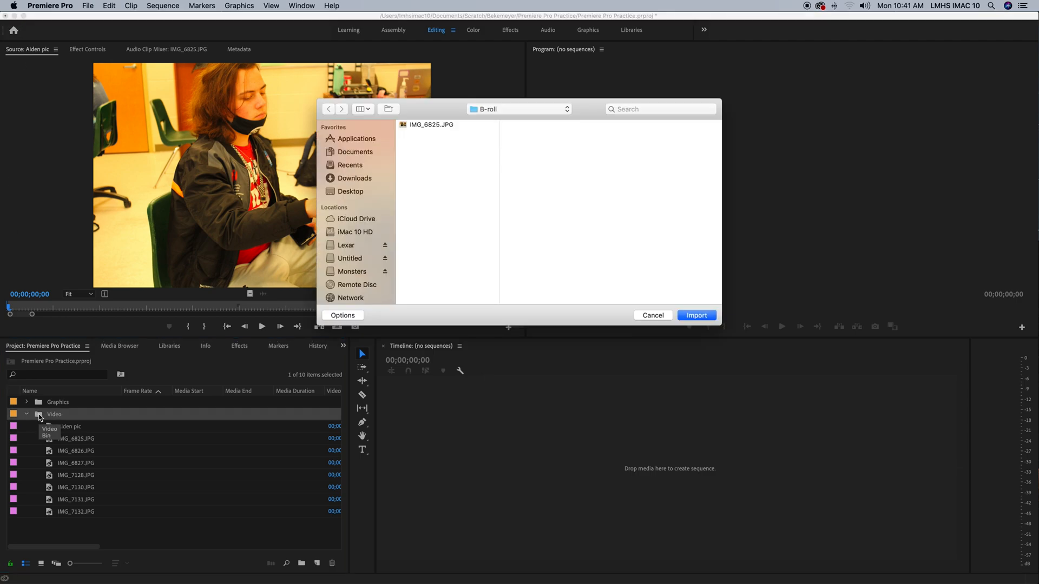
pyautogui.click(357, 152)
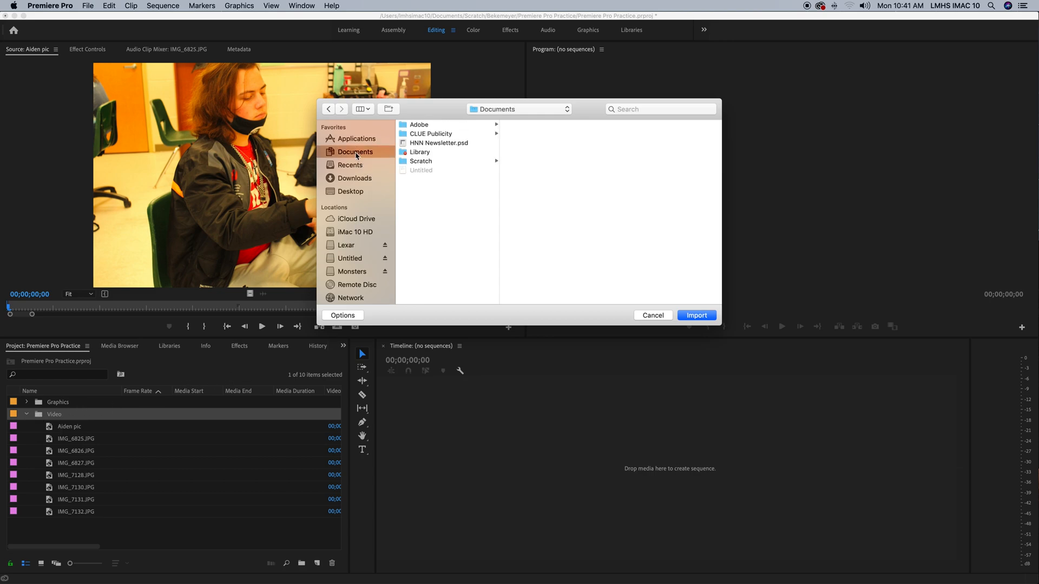
pyautogui.click(421, 161)
pyautogui.click(535, 135)
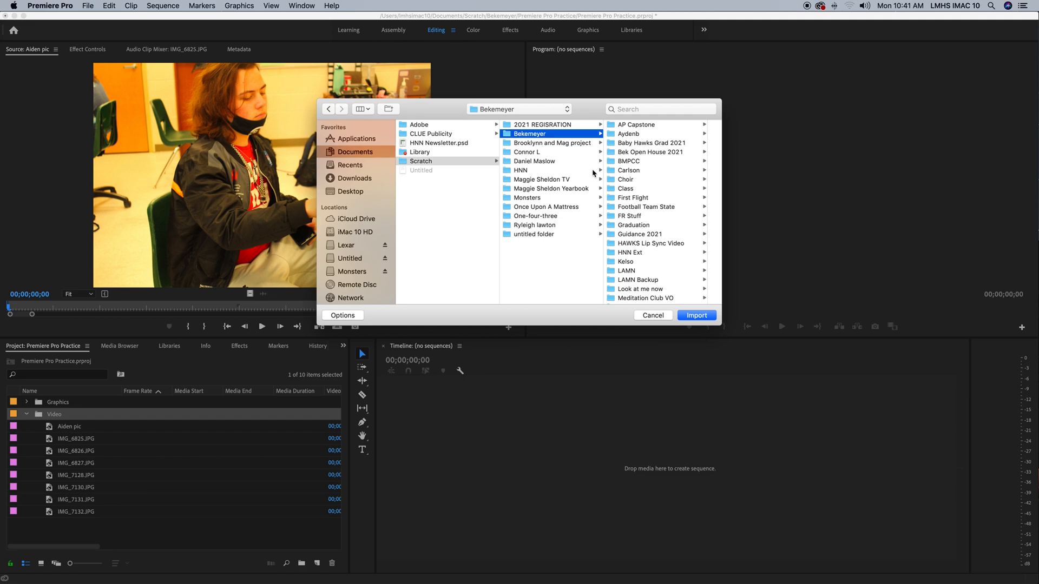
pyautogui.click(528, 171)
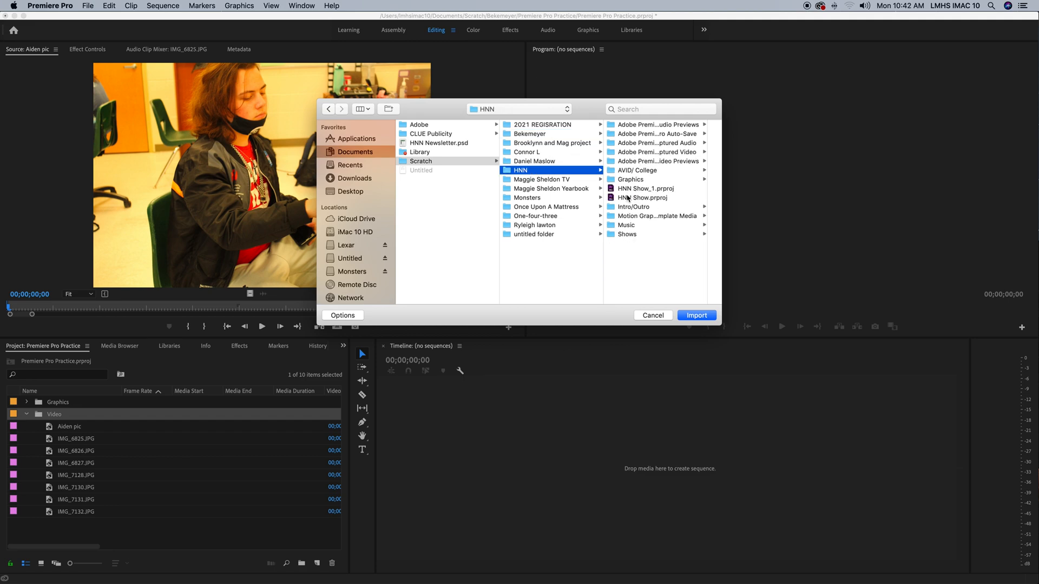
pyautogui.click(623, 234)
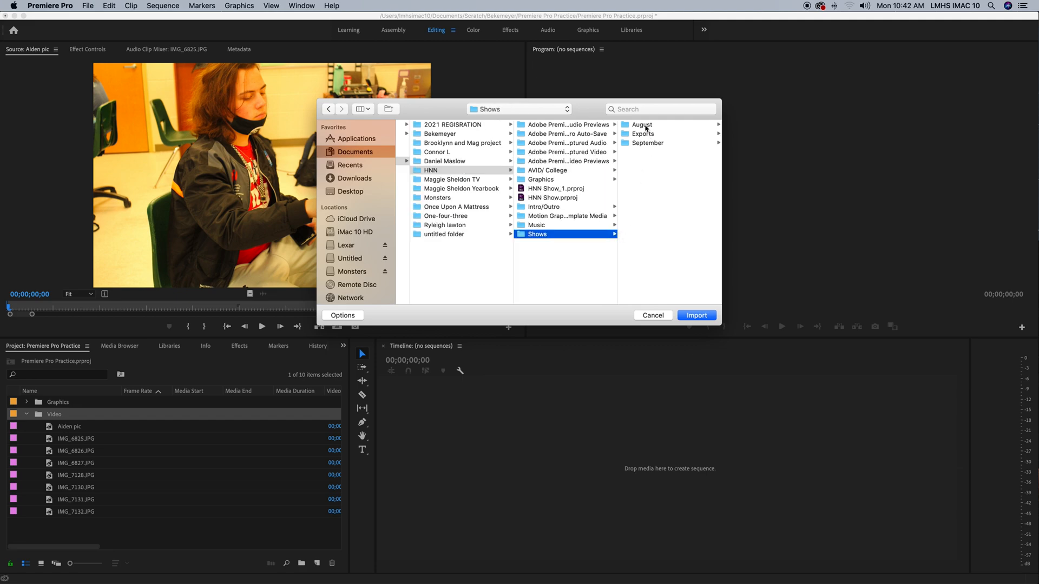
pyautogui.click(646, 127)
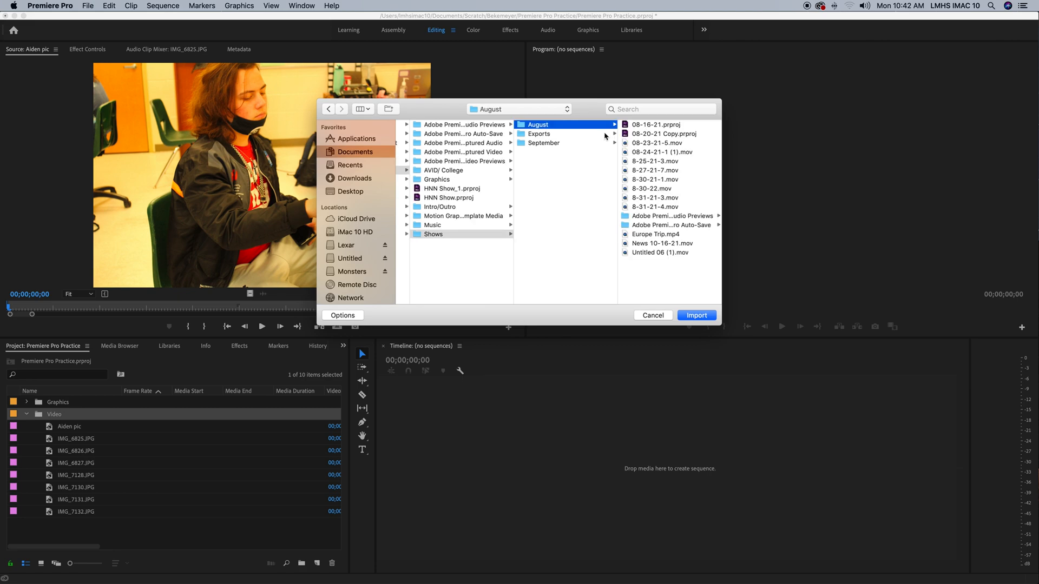
pyautogui.click(585, 144)
pyautogui.click(644, 128)
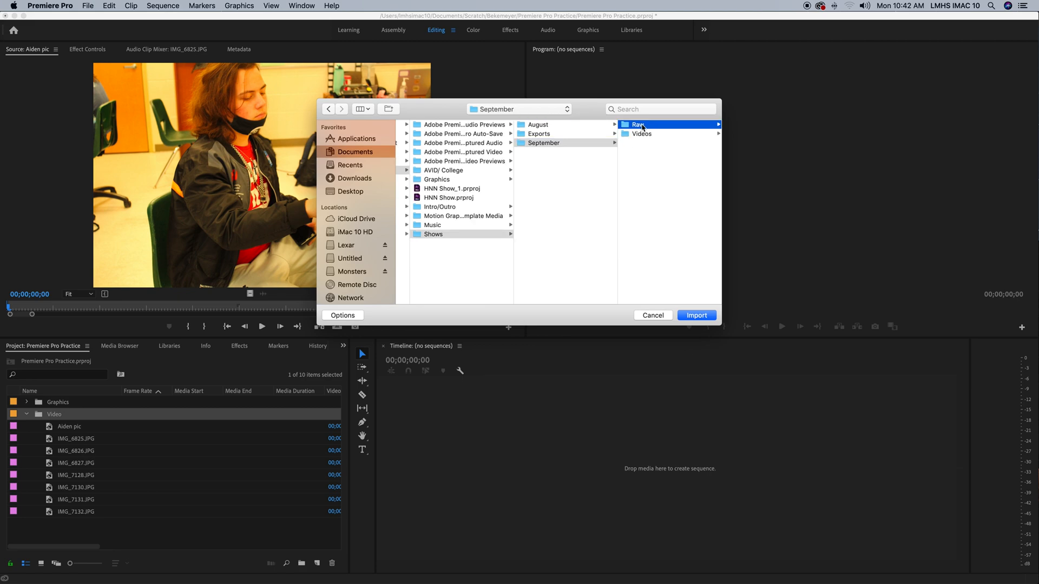
pyautogui.click(650, 244)
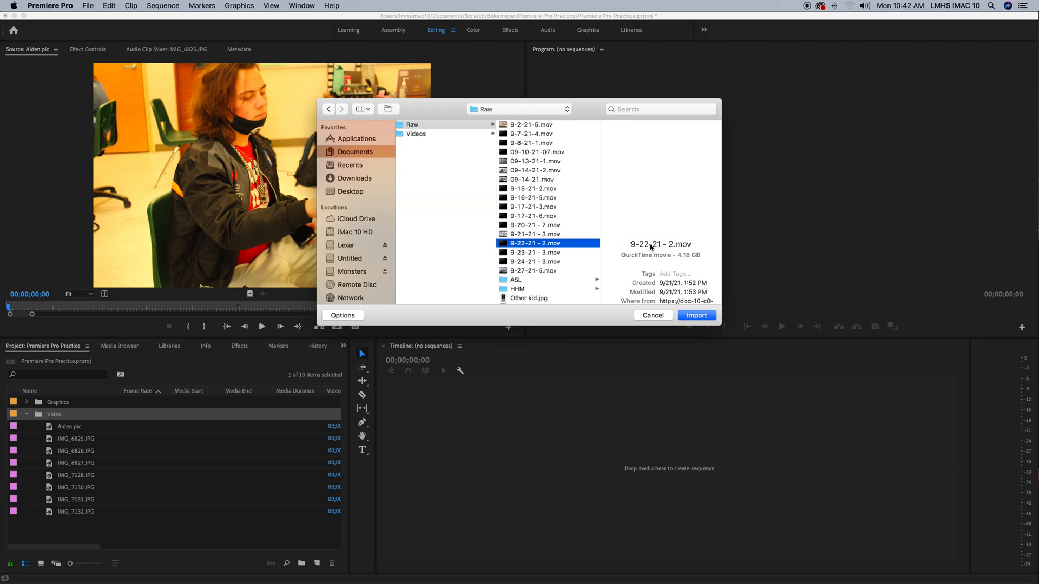
pyautogui.click(698, 316)
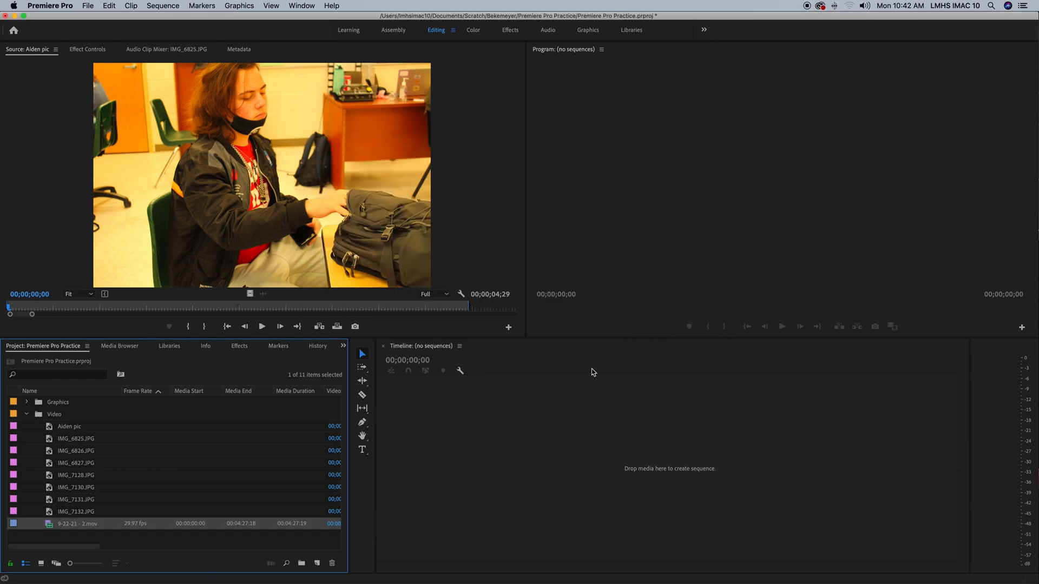
# - Collapse and expand the Video bin to check the clips inside it
pyautogui.click(27, 414)
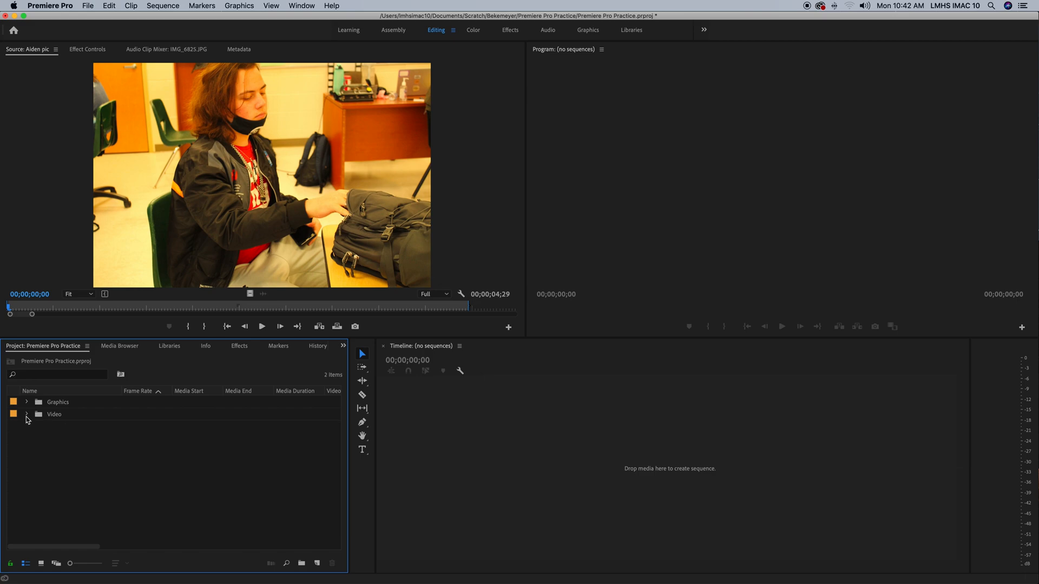
pyautogui.click(26, 414)
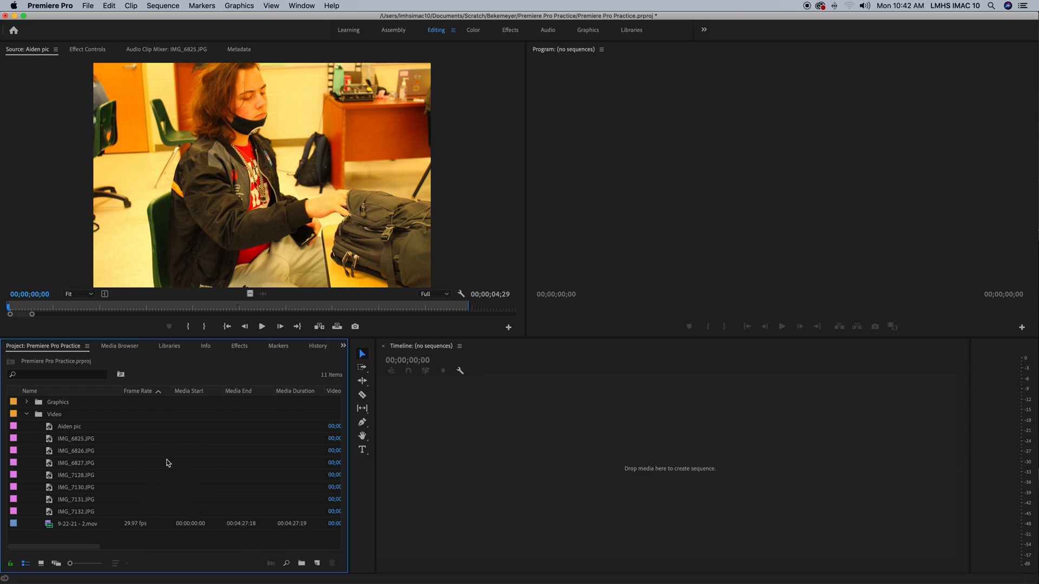
pyautogui.click(27, 414)
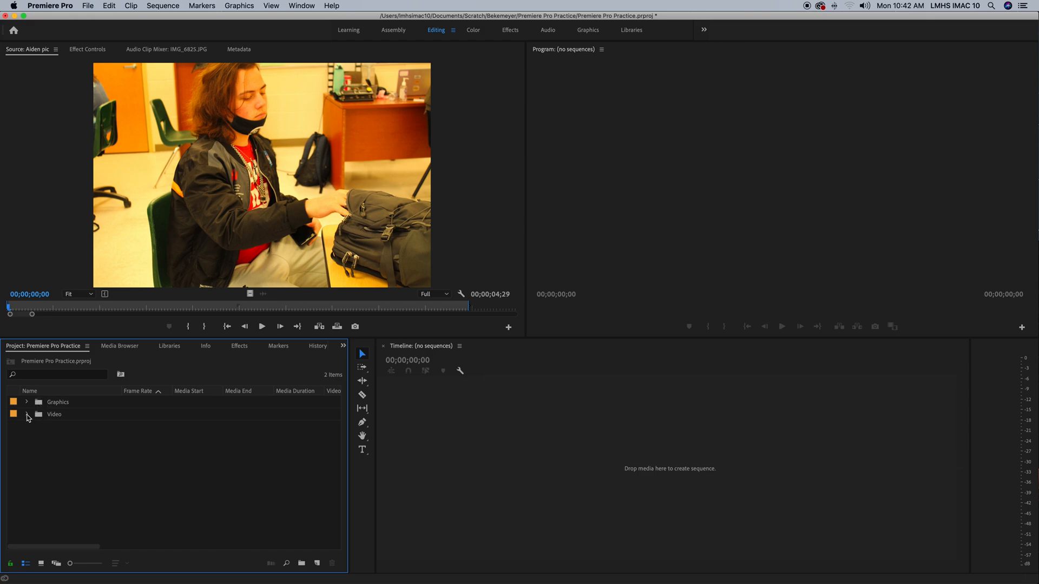
pyautogui.click(27, 416)
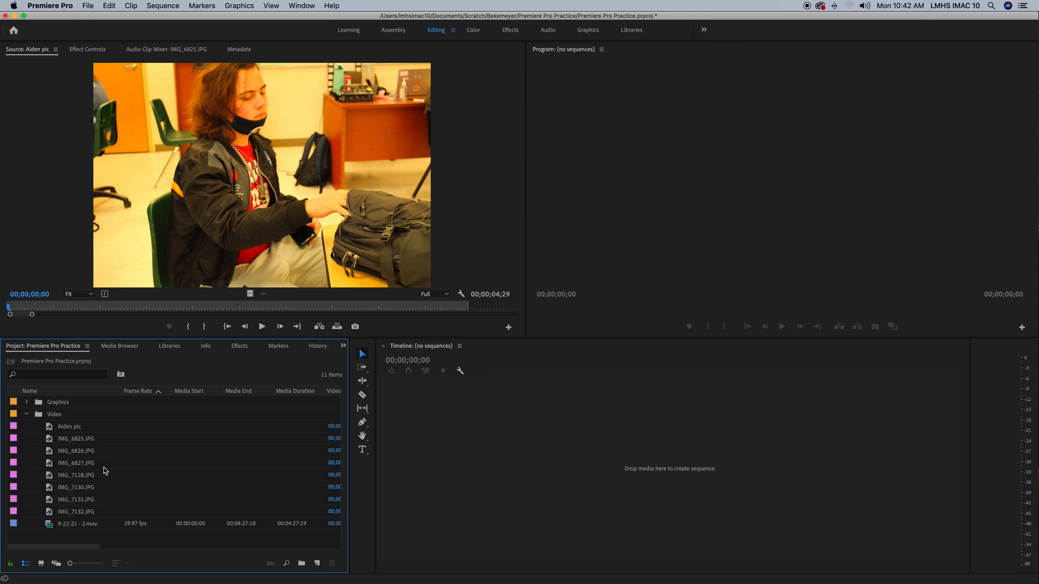
# - Open 9-22-21 - 2.mov in the Source Monitor, play it briefly, and mute the computer's sound
pyautogui.doubleClick(50, 528)
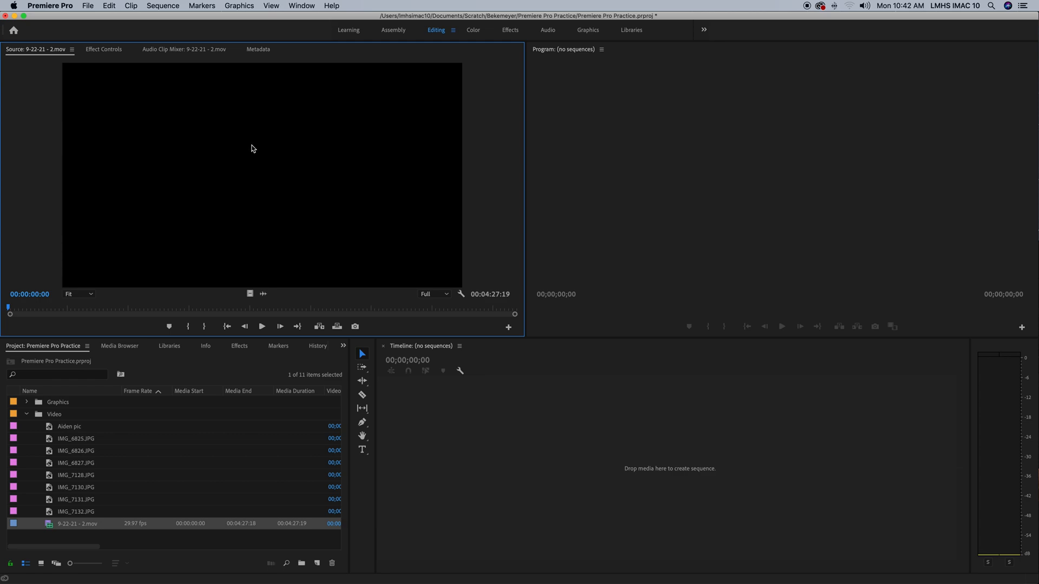
pyautogui.click(261, 327)
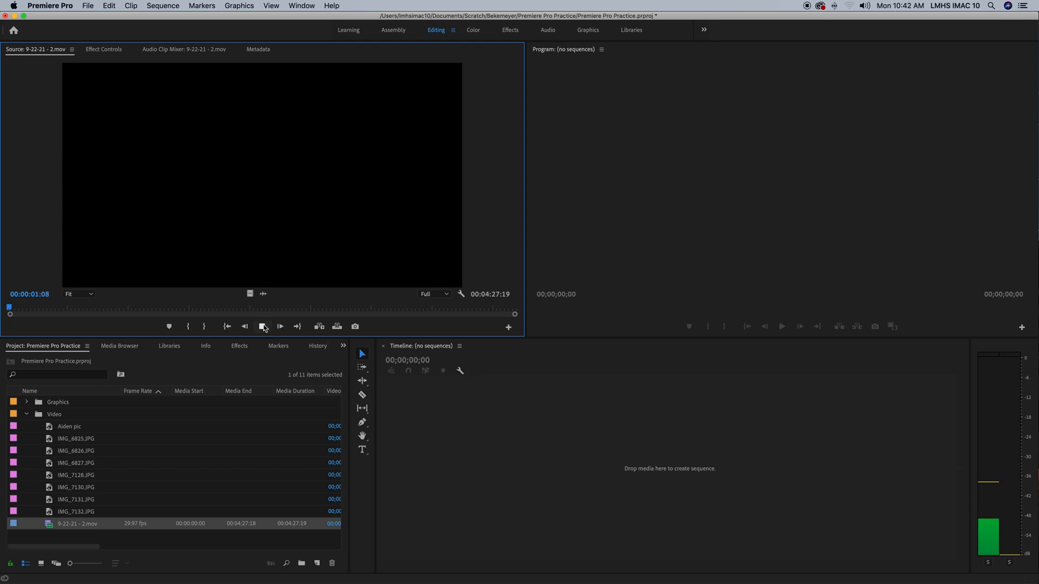
pyautogui.click(262, 326)
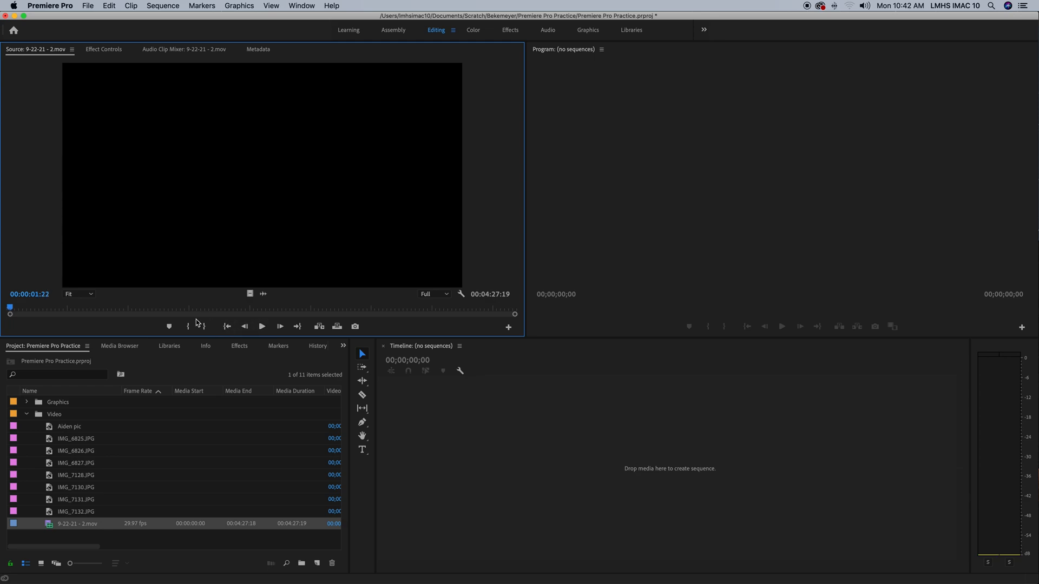
pyautogui.press('XF86AudioMute')
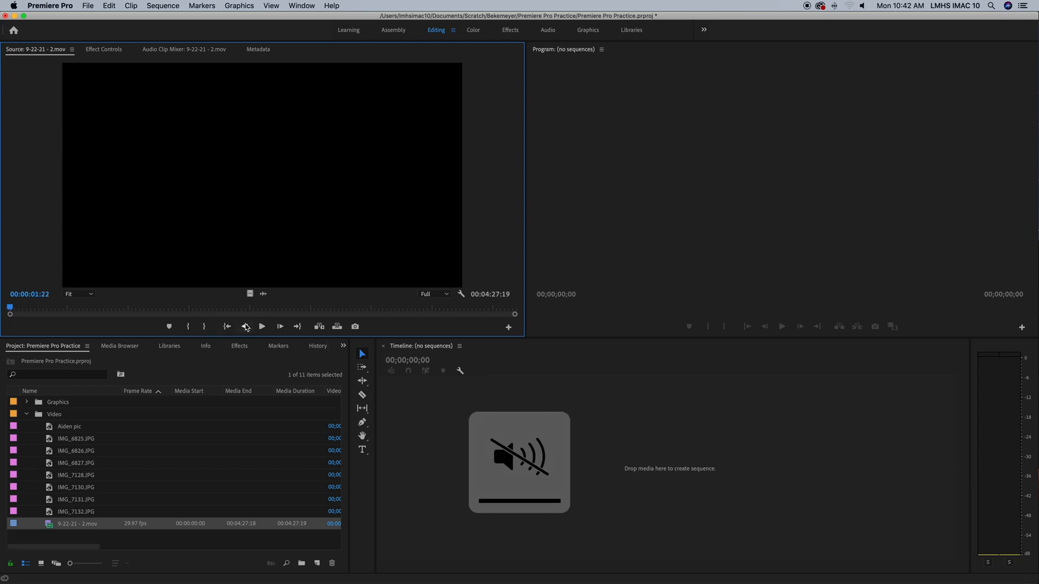
# - Step frame by frame through the opening of 9-22-21 - 2.mov, returning the playhead to the start along the way
pyautogui.click(280, 326)
pyautogui.click(281, 326)
pyautogui.click(280, 327)
pyautogui.click(280, 326)
pyautogui.click(280, 326)
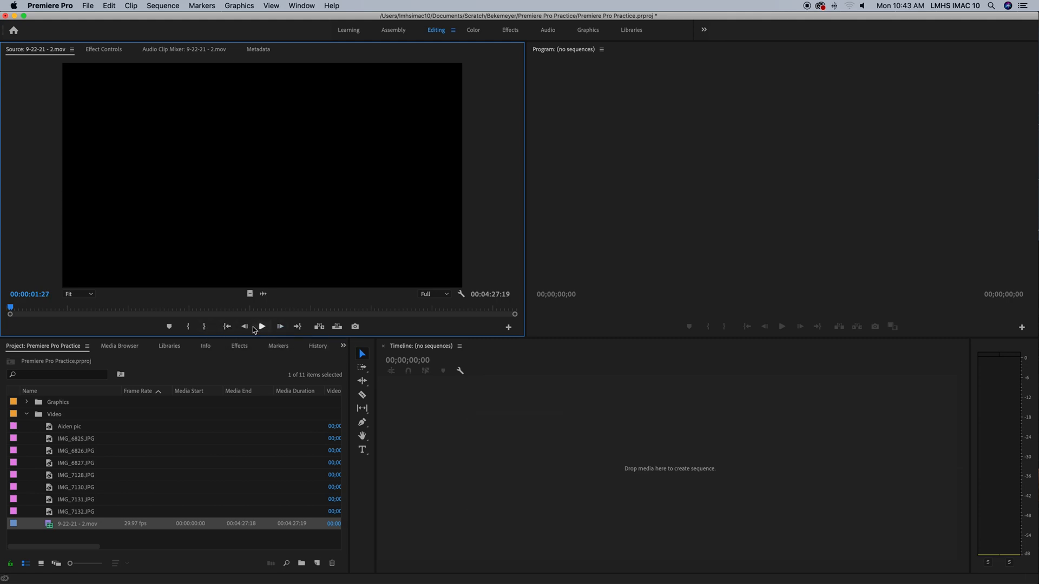
pyautogui.moveTo(11, 310); pyautogui.dragTo(6, 309)
pyautogui.click(280, 326)
pyautogui.click(281, 327)
pyautogui.click(280, 327)
pyautogui.click(280, 326)
pyautogui.click(281, 326)
pyautogui.click(280, 327)
pyautogui.click(280, 326)
pyautogui.click(281, 327)
pyautogui.click(281, 327)
pyautogui.click(280, 326)
pyautogui.click(280, 327)
pyautogui.click(280, 327)
pyautogui.click(280, 326)
pyautogui.click(280, 327)
pyautogui.click(280, 327)
pyautogui.click(281, 326)
pyautogui.click(281, 327)
pyautogui.click(280, 326)
pyautogui.click(280, 326)
pyautogui.click(281, 327)
pyautogui.click(280, 327)
pyautogui.click(280, 327)
pyautogui.click(280, 327)
pyautogui.click(279, 326)
pyautogui.click(280, 326)
pyautogui.click(280, 327)
pyautogui.click(279, 327)
# - Locate where the speaker's footage begins in the source clip, and mark an In point at 00:00:33:28
pyautogui.moveTo(11, 311); pyautogui.dragTo(68, 314)
pyautogui.press('space')
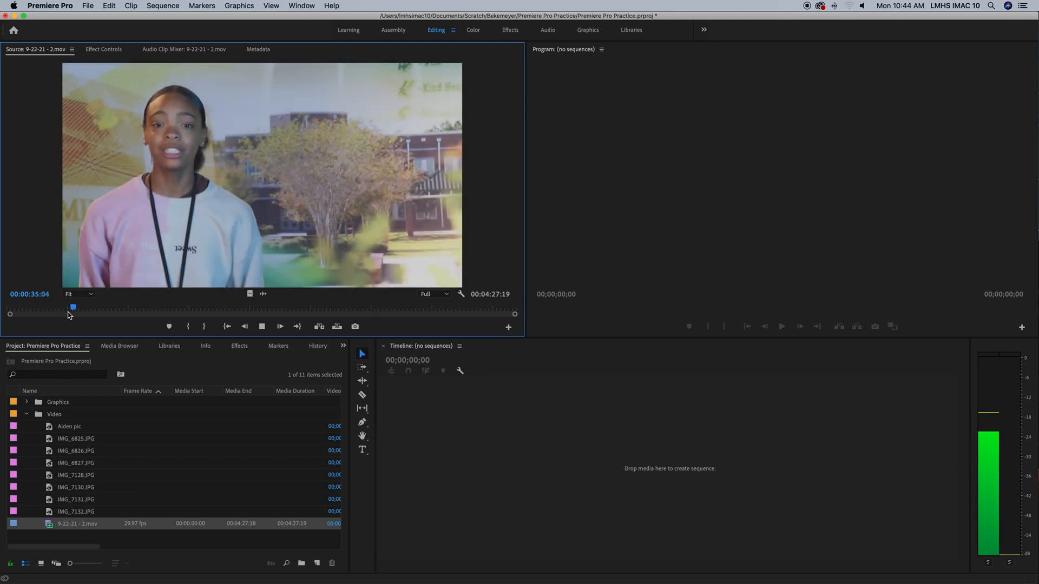
pyautogui.press('space')
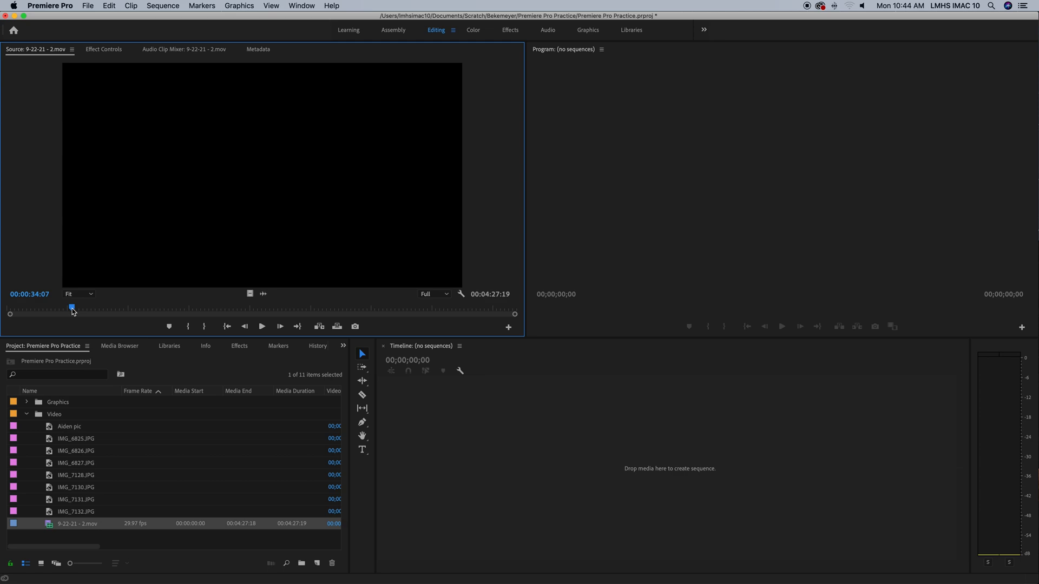
pyautogui.moveTo(72, 310)
pyautogui.mouseDown()
pyautogui.moveTo(215, 310)
pyautogui.moveTo(72, 312)
pyautogui.mouseUp()
pyautogui.click(188, 328)
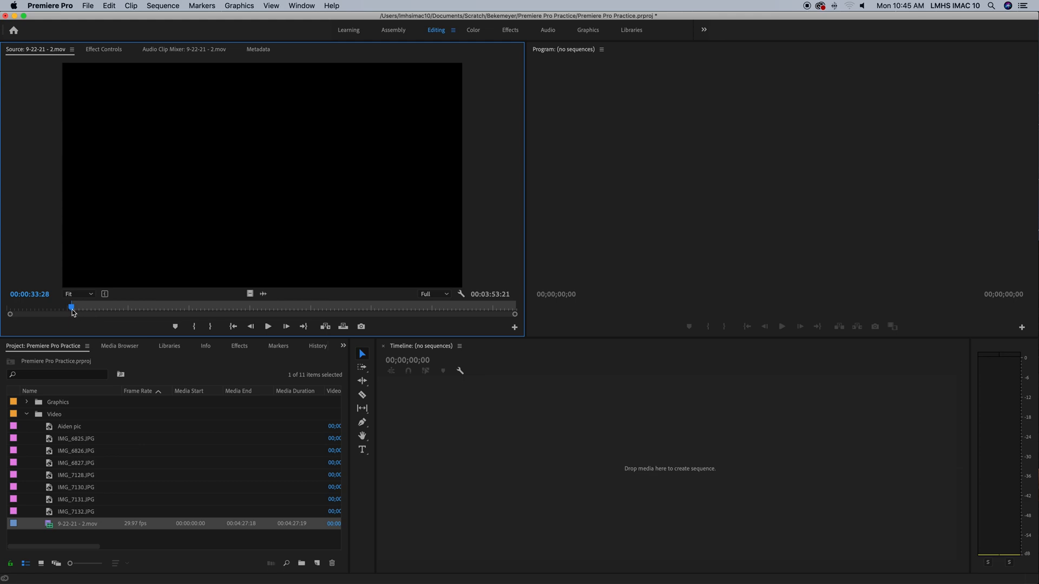
# - Scrub ahead in the source clip, step back to 00:02:00:00, and mark an Out point there
pyautogui.moveTo(72, 310); pyautogui.dragTo(93, 308)
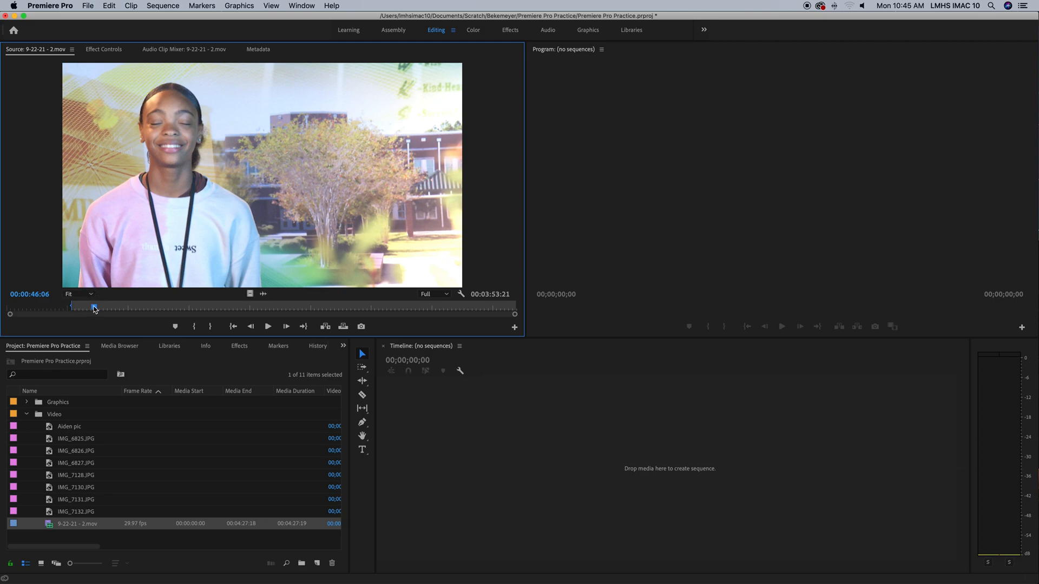
pyautogui.moveTo(94, 307); pyautogui.dragTo(210, 314)
pyautogui.moveTo(214, 312); pyautogui.dragTo(236, 321)
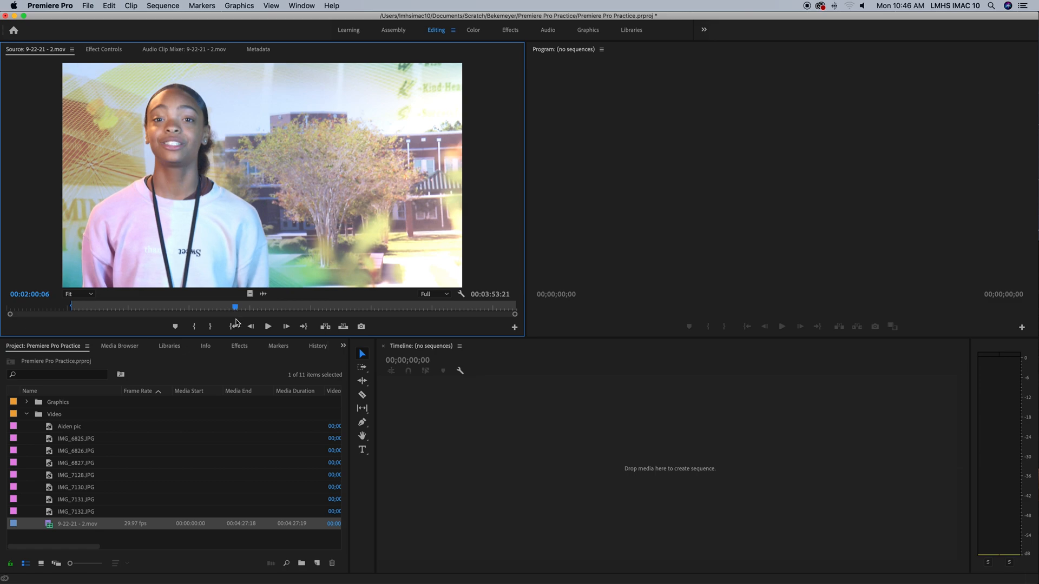
pyautogui.press('Left')
pyautogui.press('Left')
pyautogui.press('Left')
pyautogui.press('Left')
pyautogui.press('Left')
pyautogui.press('Left')
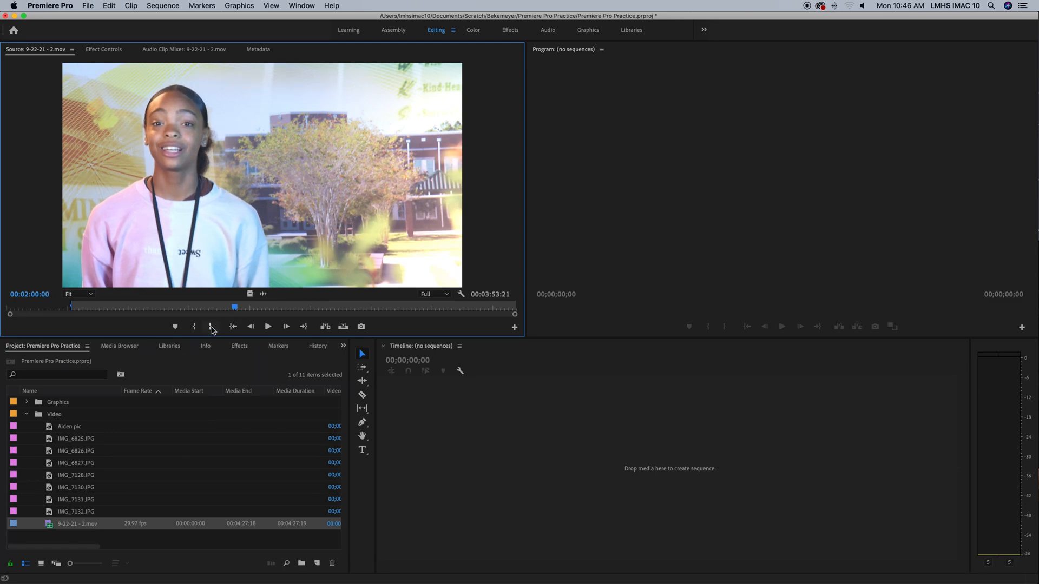
pyautogui.click(212, 328)
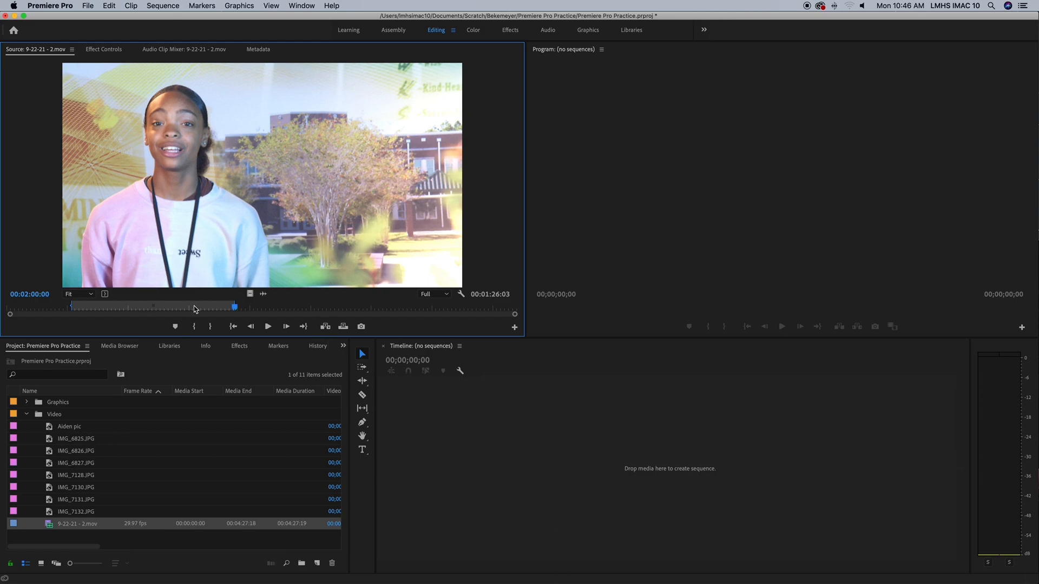
# - Try marking a different source range from 00:02:20:23 to 00:03:31:08, and undo both marks
pyautogui.click(264, 308)
pyautogui.click(273, 307)
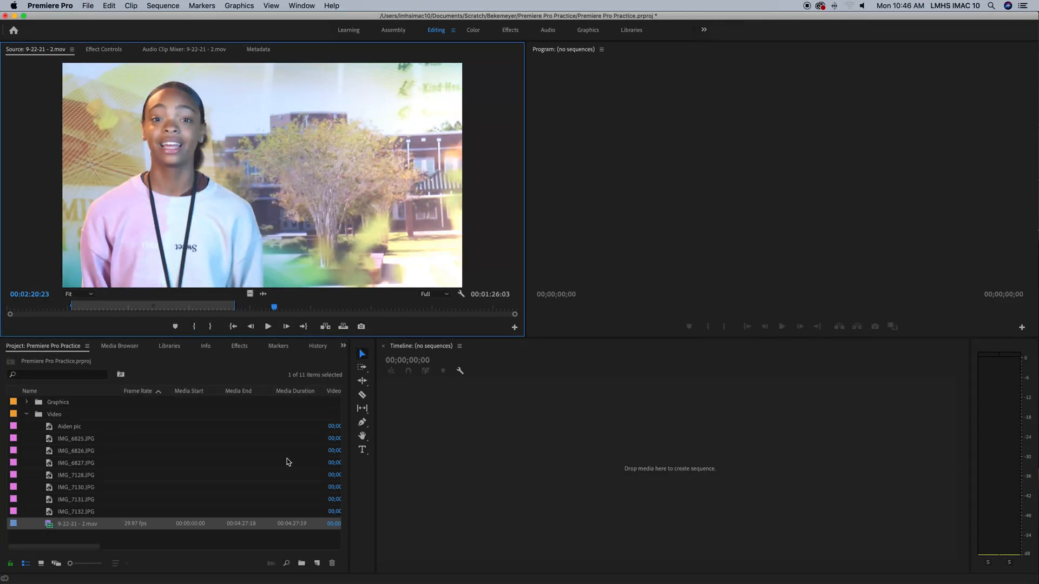
pyautogui.click(194, 326)
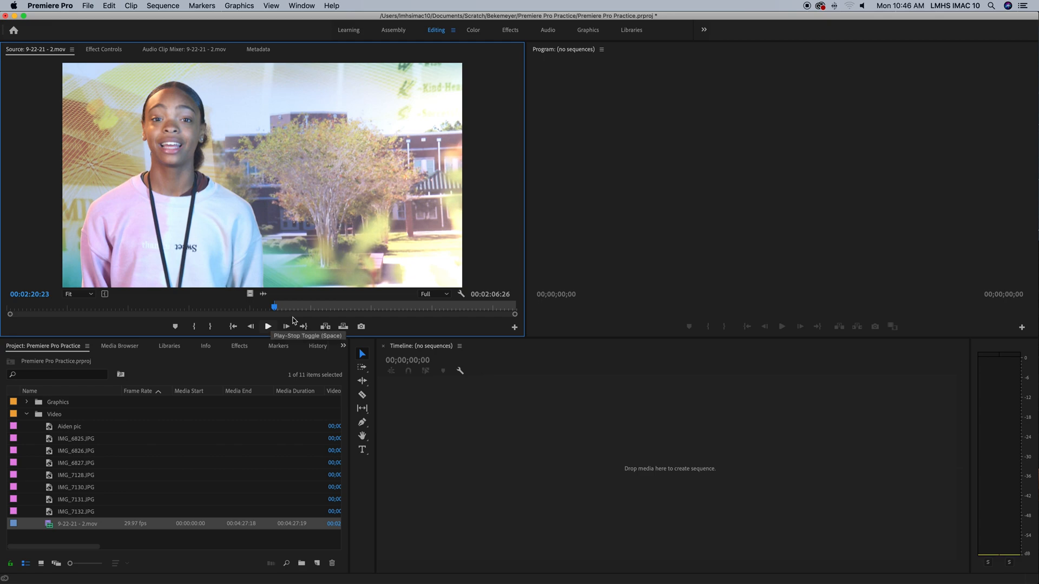
pyautogui.click(408, 306)
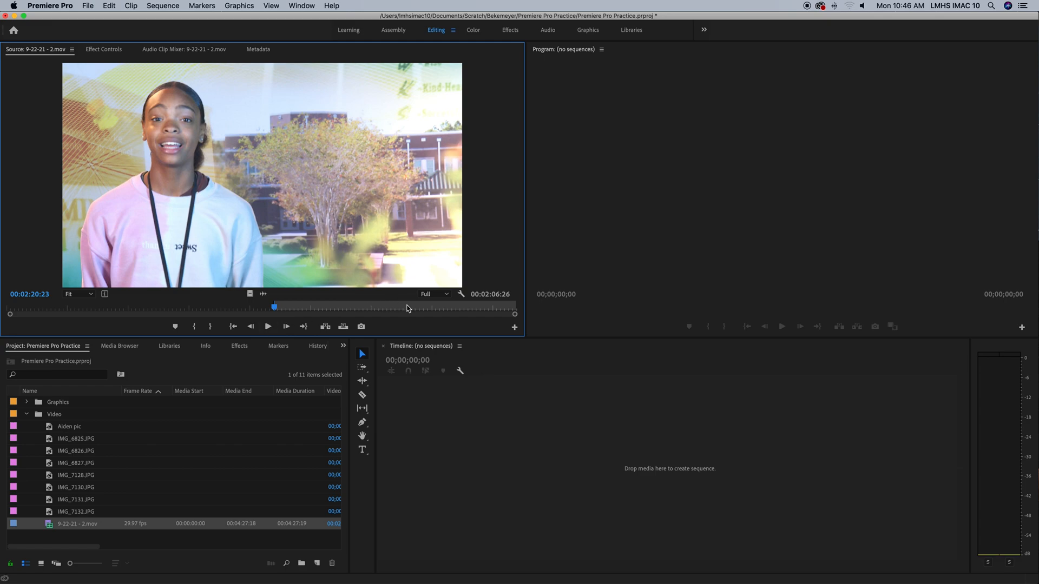
pyautogui.click(210, 326)
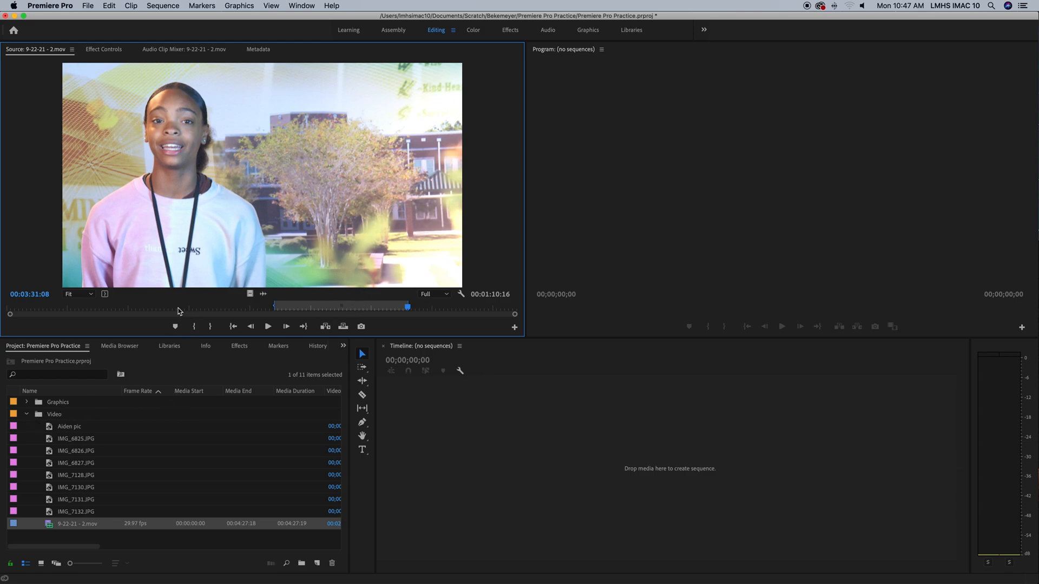
pyautogui.press('super+z')
pyautogui.press('super+z')
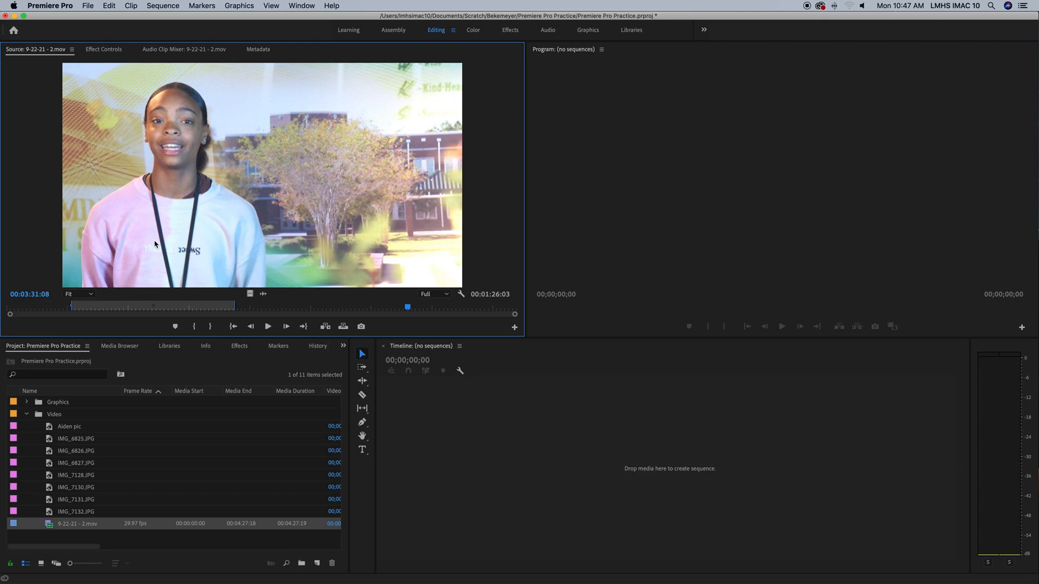
# - Collapse the Video bin, create a sequence from the marked source range in the empty timeline, and close that sequence
pyautogui.click(26, 415)
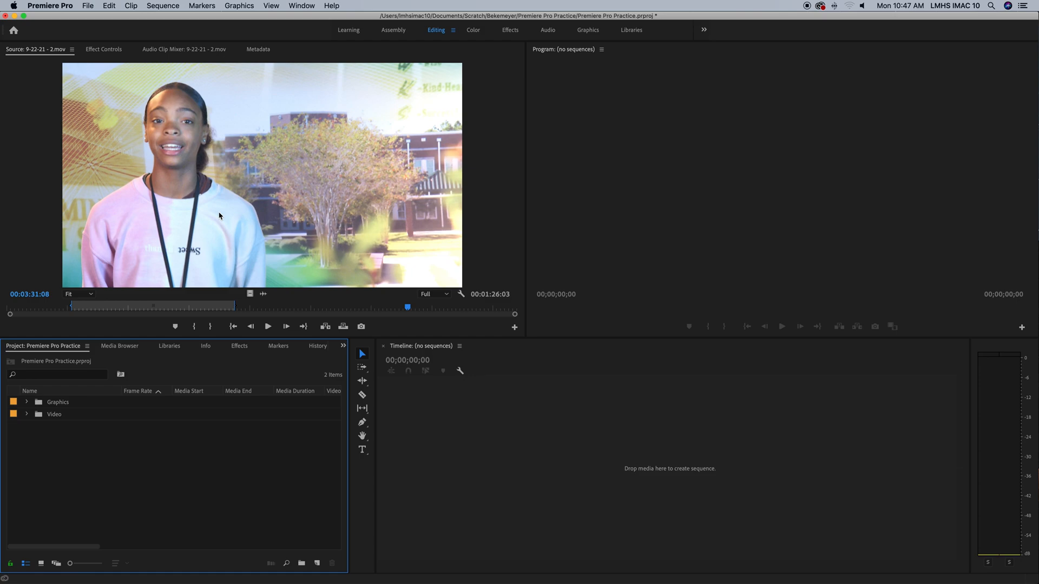
pyautogui.click(239, 201)
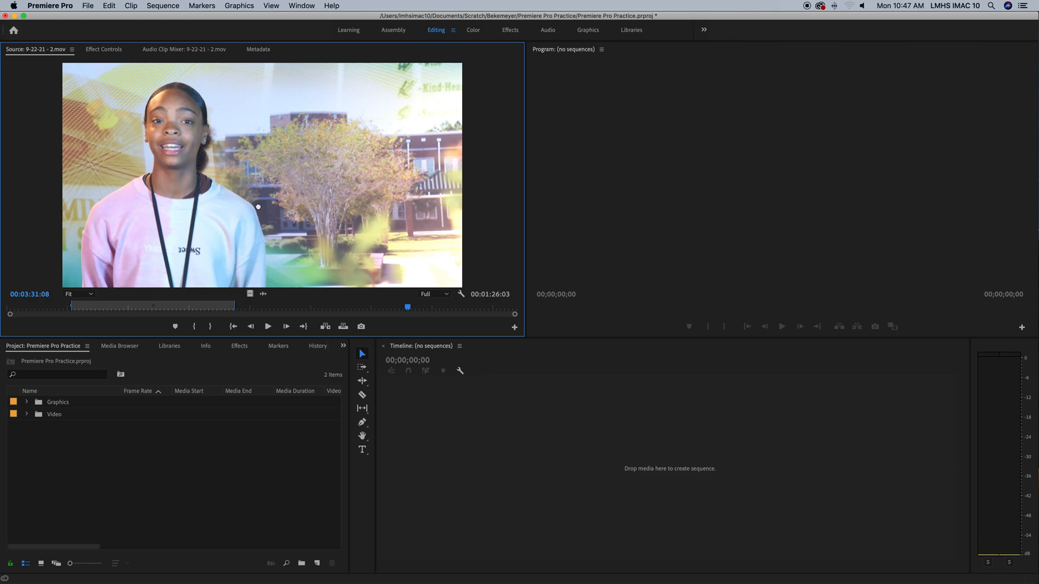
pyautogui.moveTo(258, 207); pyautogui.dragTo(314, 232)
pyautogui.moveTo(226, 222); pyautogui.dragTo(626, 477)
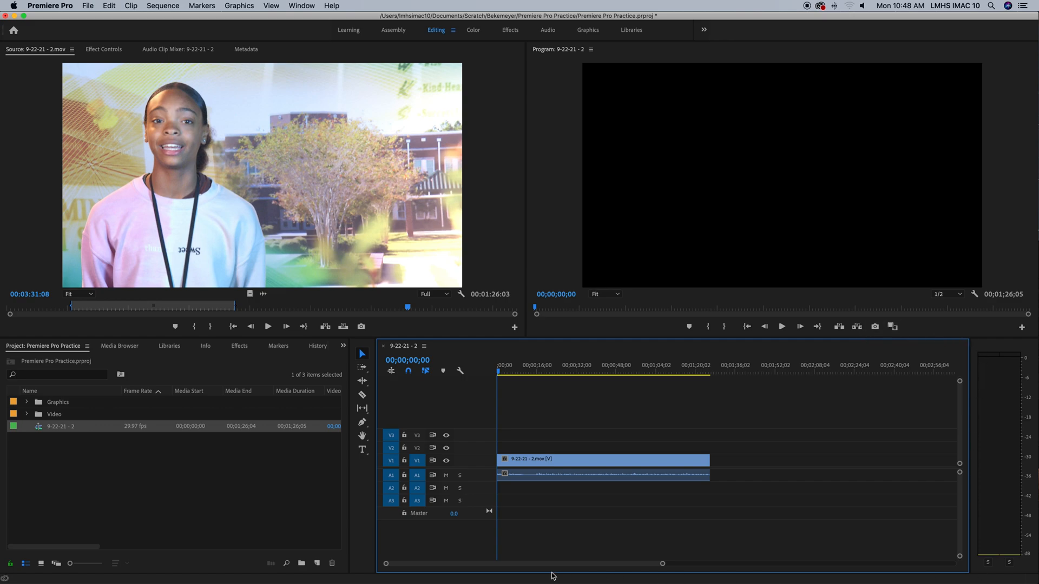
pyautogui.click(382, 346)
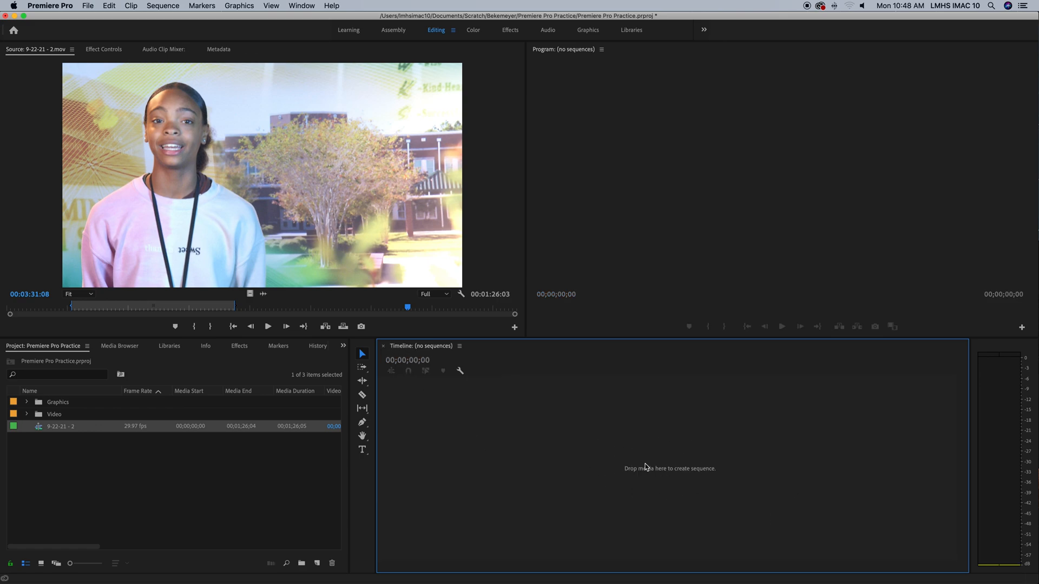
# - Open the 9-22-21 - 2 sequence in the timeline and rename it Premiere Practice Seq
pyautogui.doubleClick(39, 431)
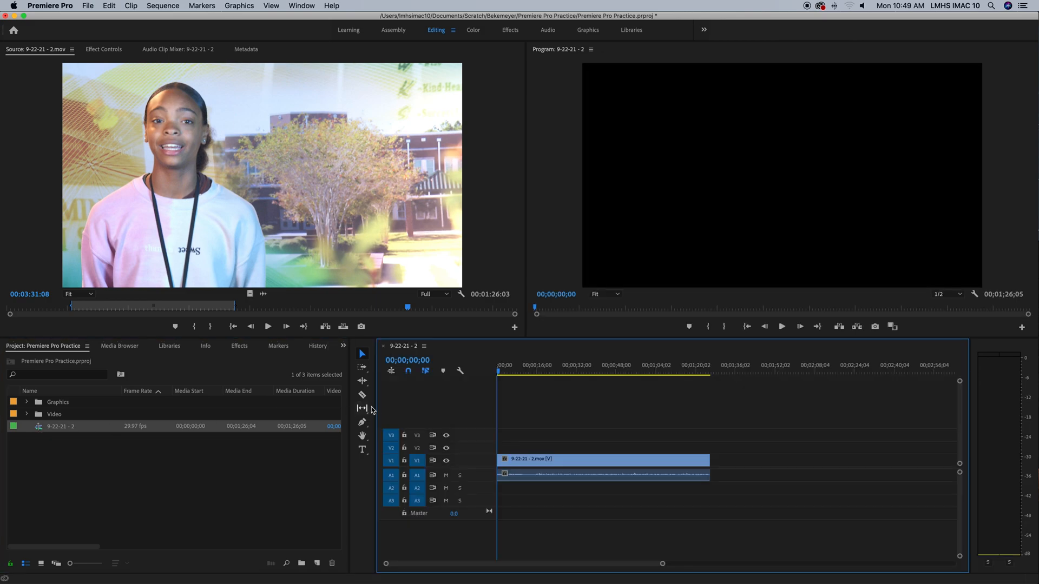
pyautogui.click(73, 427)
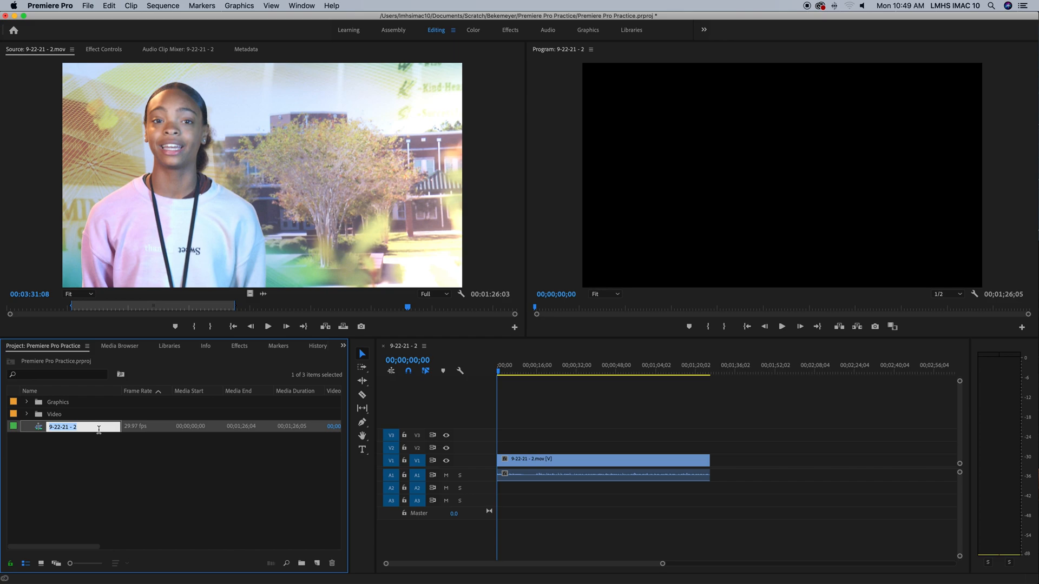
pyautogui.write('Premiere Pe')
pyautogui.press('BackSpace')
pyautogui.write('ractice Seq')
pyautogui.press('Return')
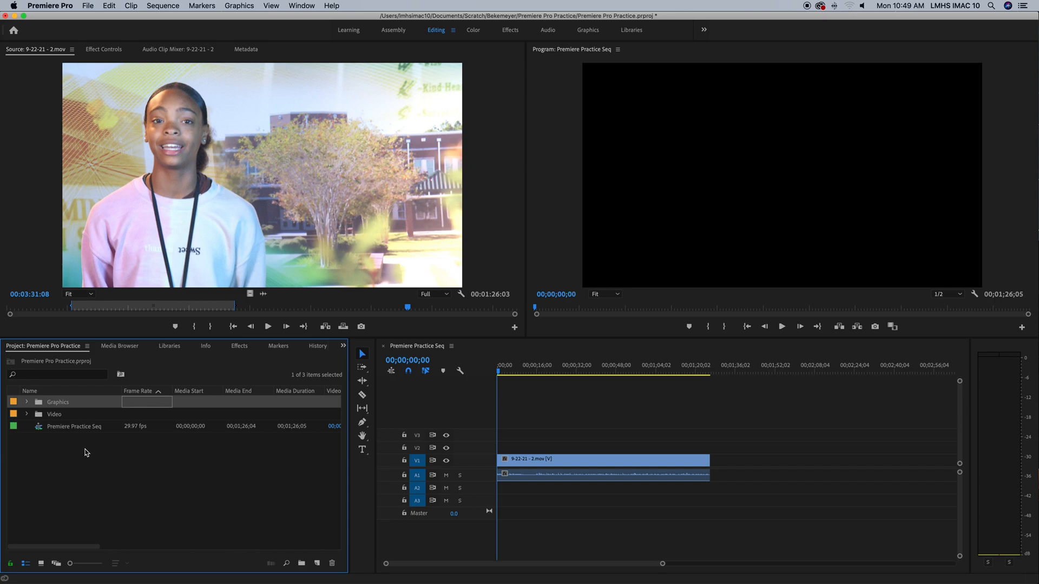
# - Create a new sequence with the ARRI 1080p 23.976 preset and the default name
pyautogui.click(87, 7)
pyautogui.moveTo(92, 18)
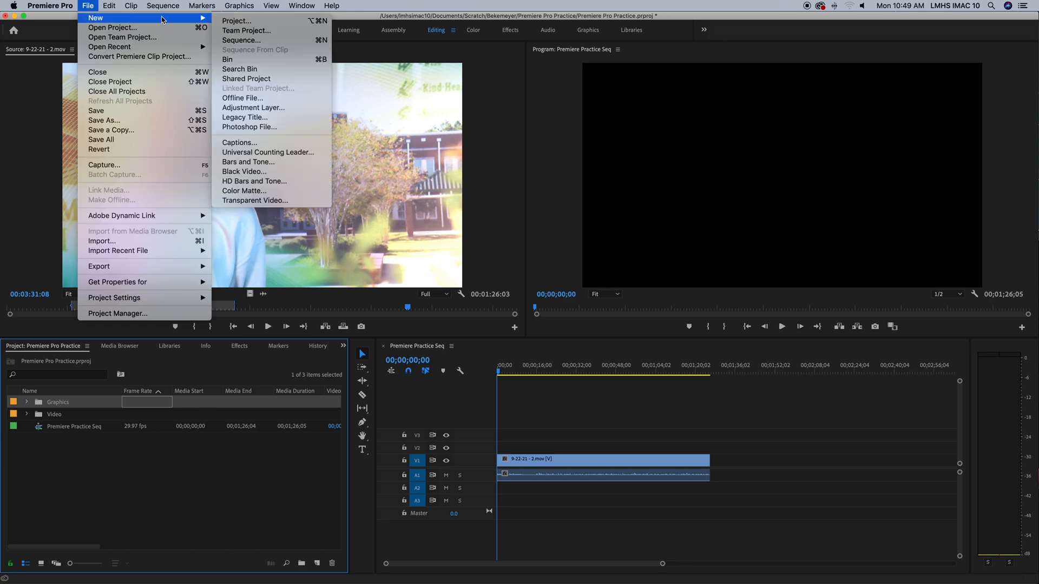
pyautogui.click(242, 40)
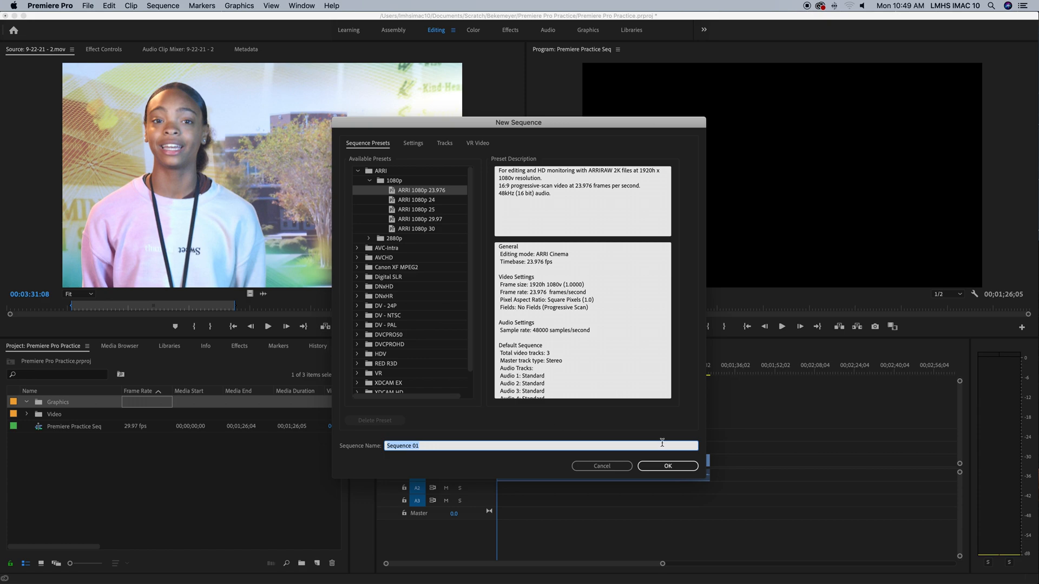
pyautogui.click(671, 465)
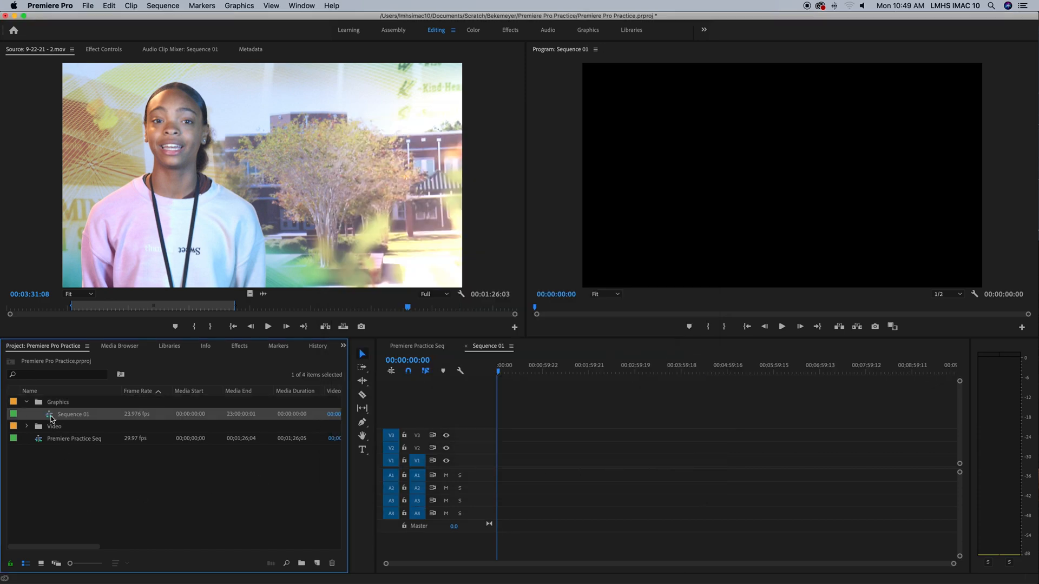
# - Move Sequence 01 out of the Graphics bin to the project's root level and rename it Take 2
pyautogui.moveTo(49, 419); pyautogui.dragTo(39, 460)
pyautogui.click(63, 428)
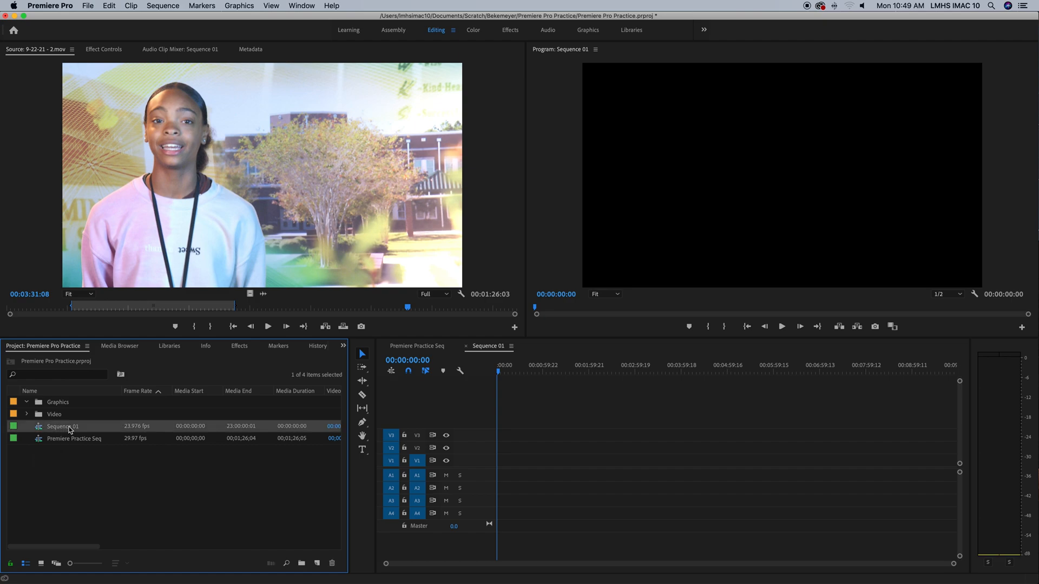
pyautogui.click(72, 429)
pyautogui.write('Take 2')
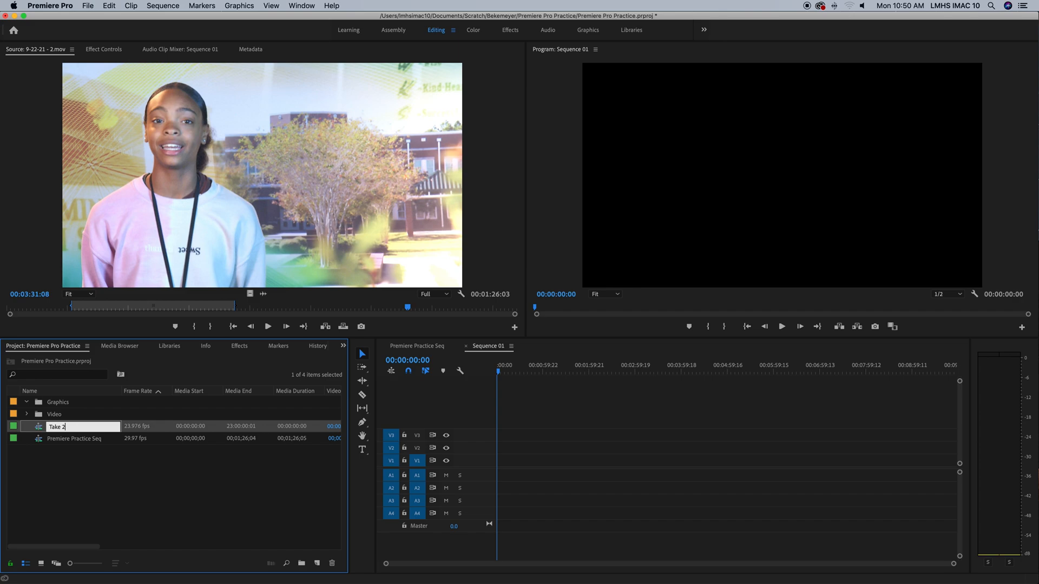
pyautogui.press('Tab')
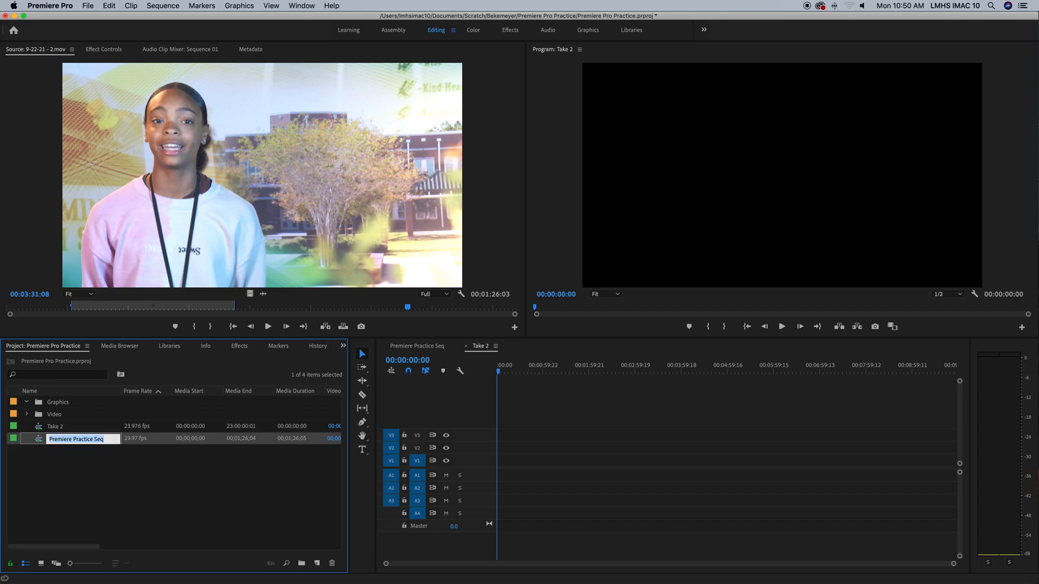
# - Create another new sequence with the ARRI 1080p 23.976 preset and rename it Take 3
pyautogui.click(317, 564)
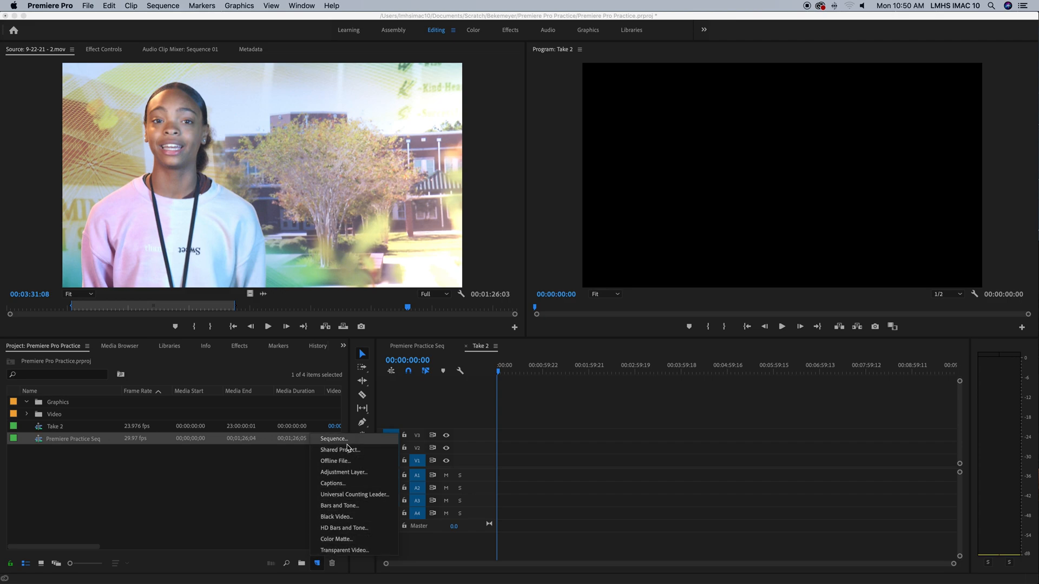
pyautogui.click(324, 439)
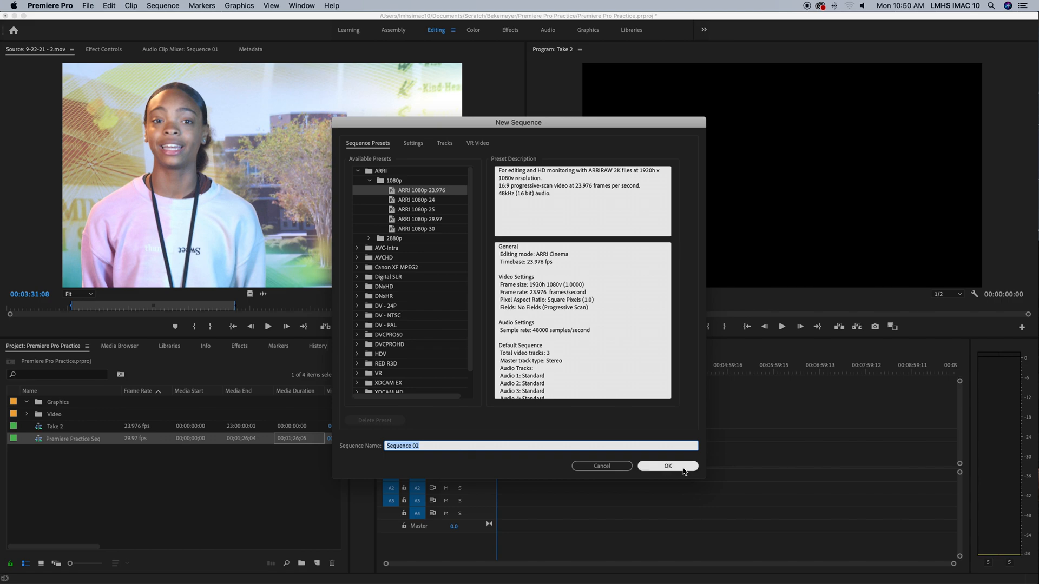
pyautogui.click(683, 470)
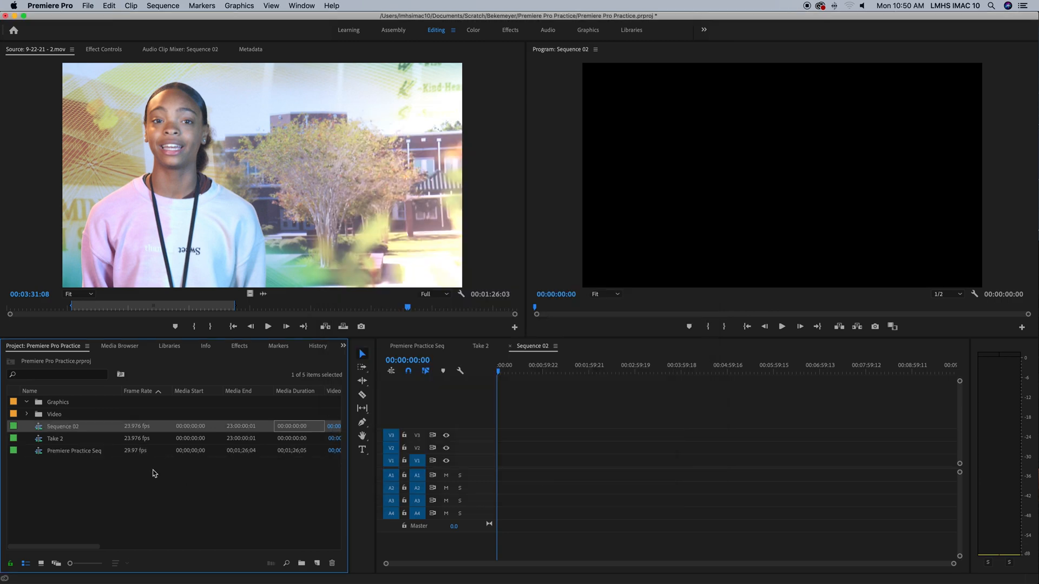
pyautogui.click(63, 427)
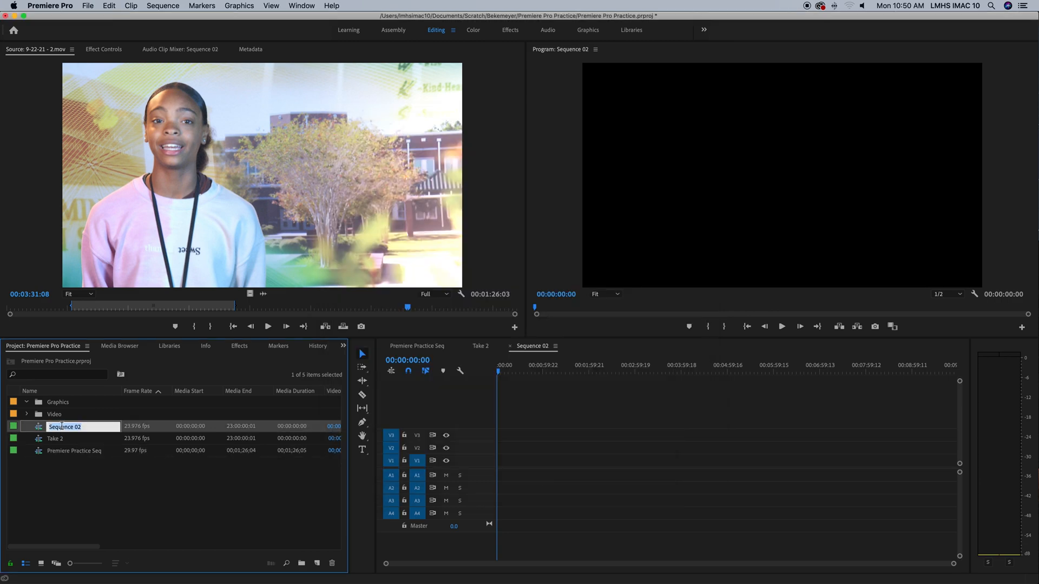
pyautogui.write('Take 3')
pyautogui.press('Tab')
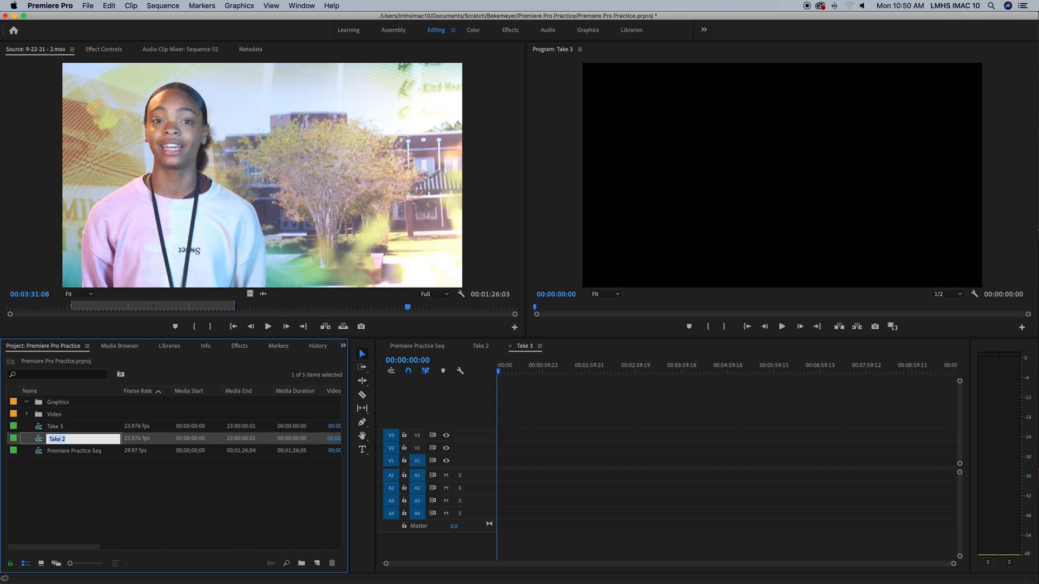
# - Delete the Take 2 and Take 3 sequences from the project
pyautogui.keyDown('shift'); pyautogui.click(39, 429); pyautogui.keyUp('shift')
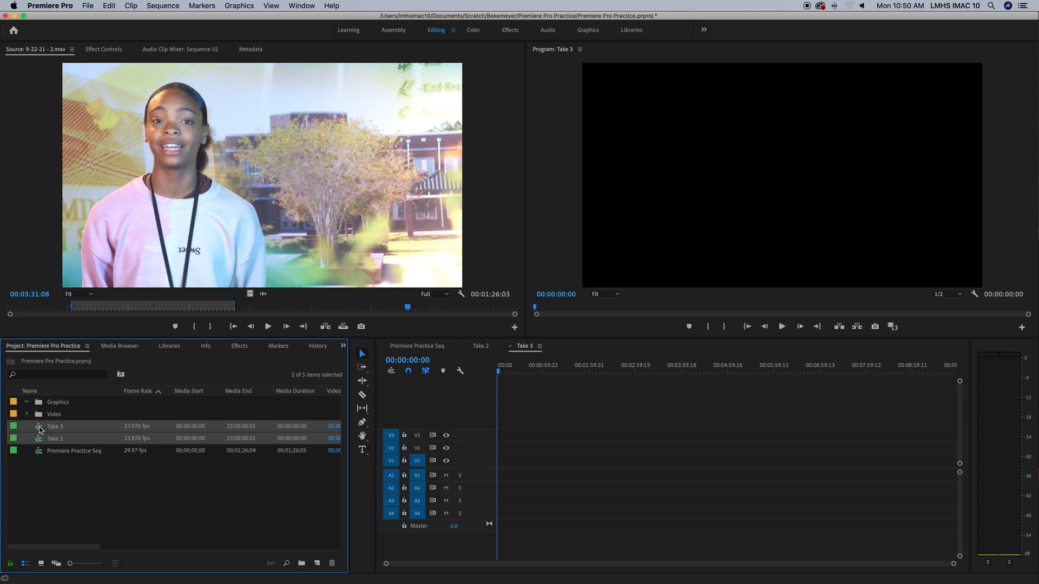
pyautogui.press('Delete')
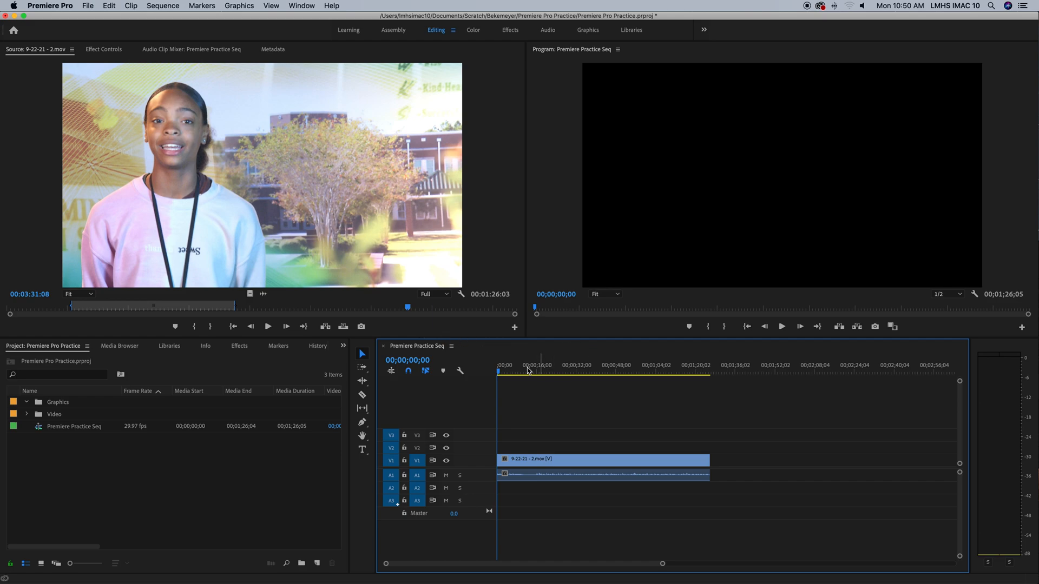
# - Move the sequence playhead to 00;00;02;07 and load 9-22-21 - 2.mov from the Video bin into the Source monitor
pyautogui.moveTo(509, 369)
pyautogui.mouseDown()
pyautogui.moveTo(711, 377)
pyautogui.moveTo(501, 377)
pyautogui.moveTo(505, 370)
pyautogui.mouseUp()
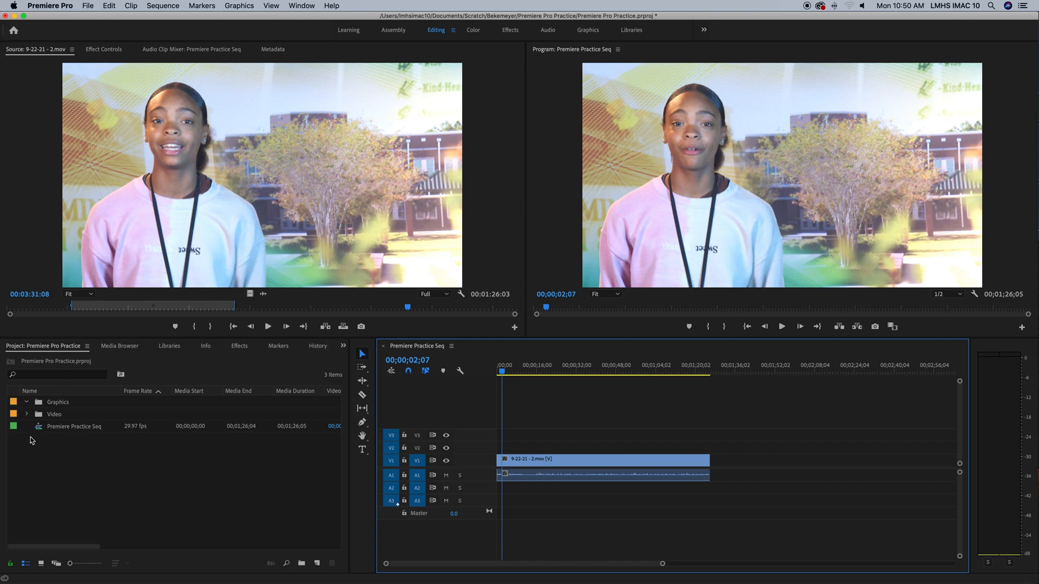
pyautogui.click(27, 415)
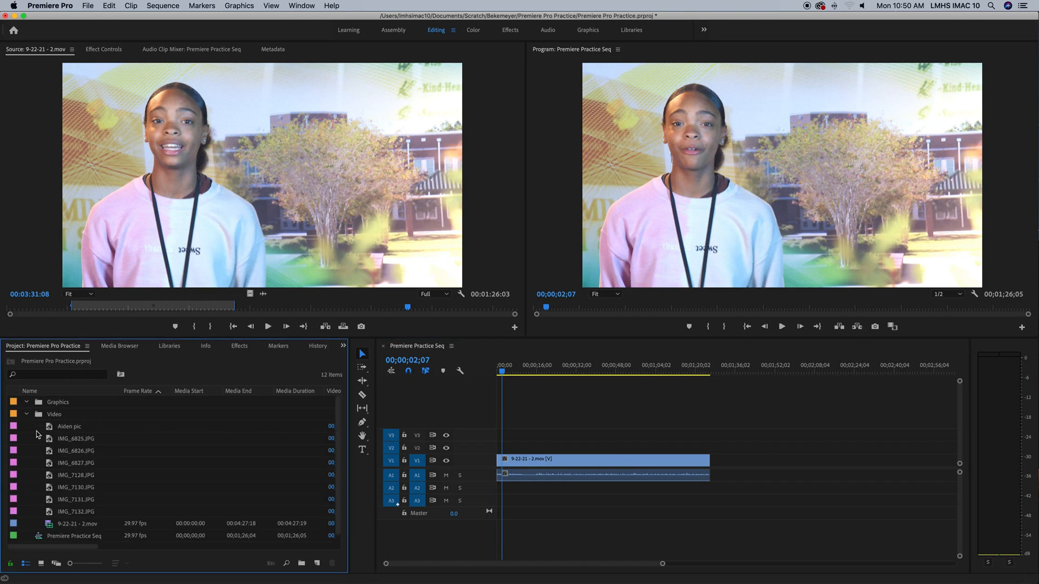
pyautogui.doubleClick(52, 524)
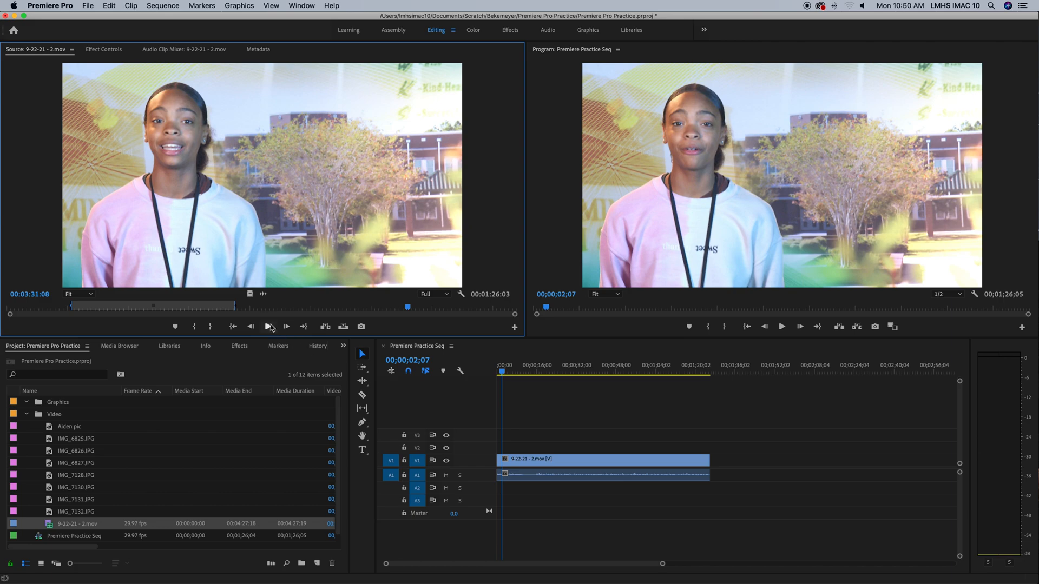
# - Mark an In point at 00:02:39:22 and an Out point at 00:03:33:04 in the source clip
pyautogui.click(311, 311)
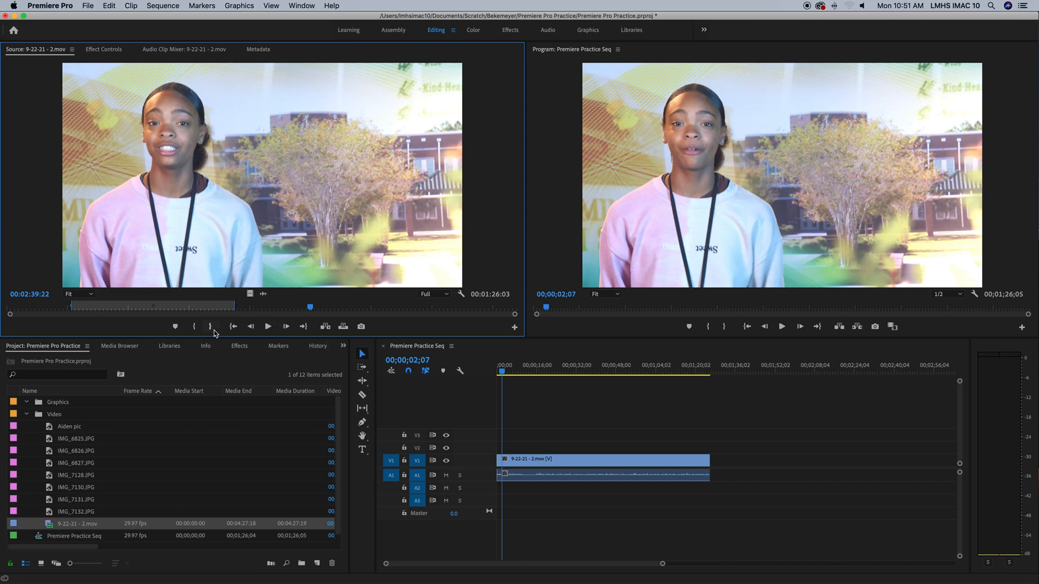
pyautogui.click(194, 327)
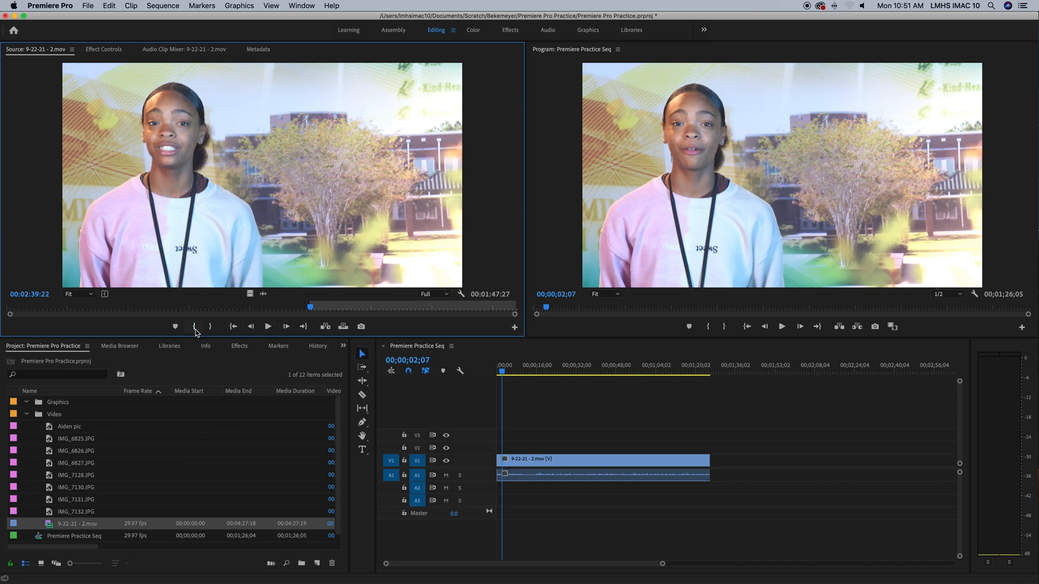
pyautogui.moveTo(311, 309); pyautogui.dragTo(411, 309)
pyautogui.click(210, 328)
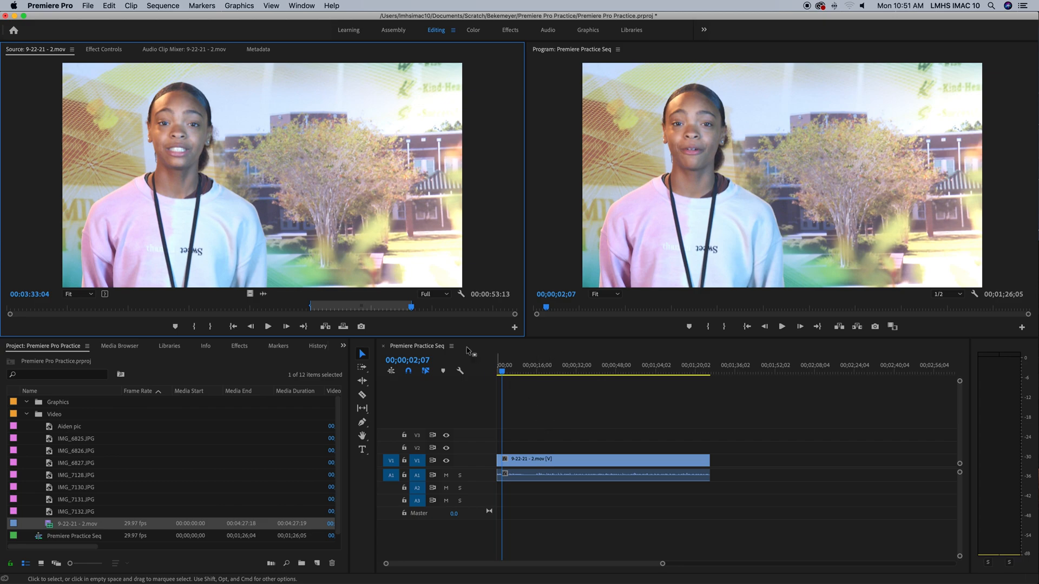
# - Try placing the marked source range after the existing clip in the timeline, and delete it
pyautogui.moveTo(350, 263); pyautogui.dragTo(795, 494)
pyautogui.press('Delete')
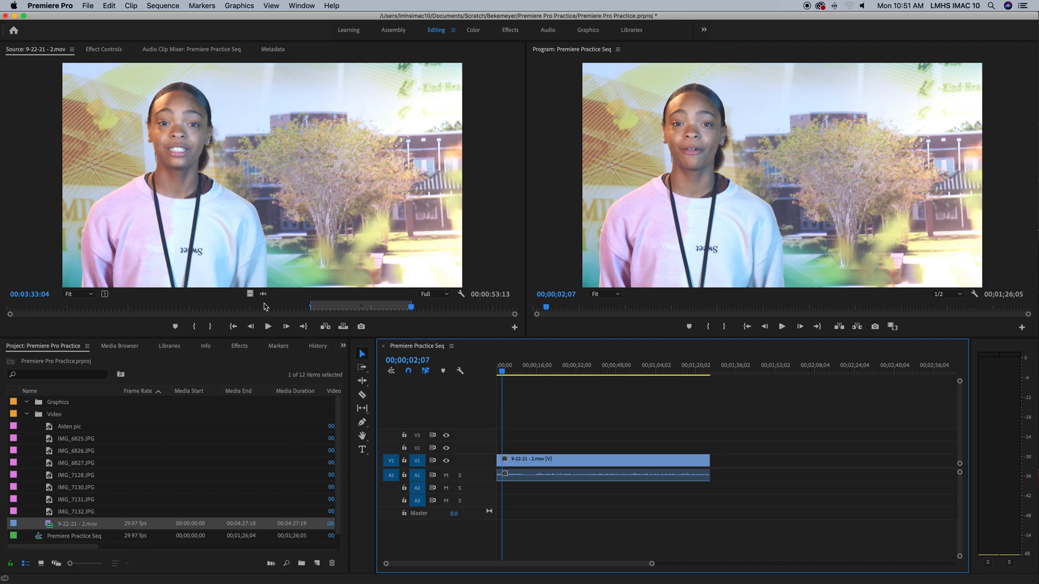
# - Mark a new source range with the In point at 00:01:22:08 and the Out point at 00:02:40:16
pyautogui.click(163, 307)
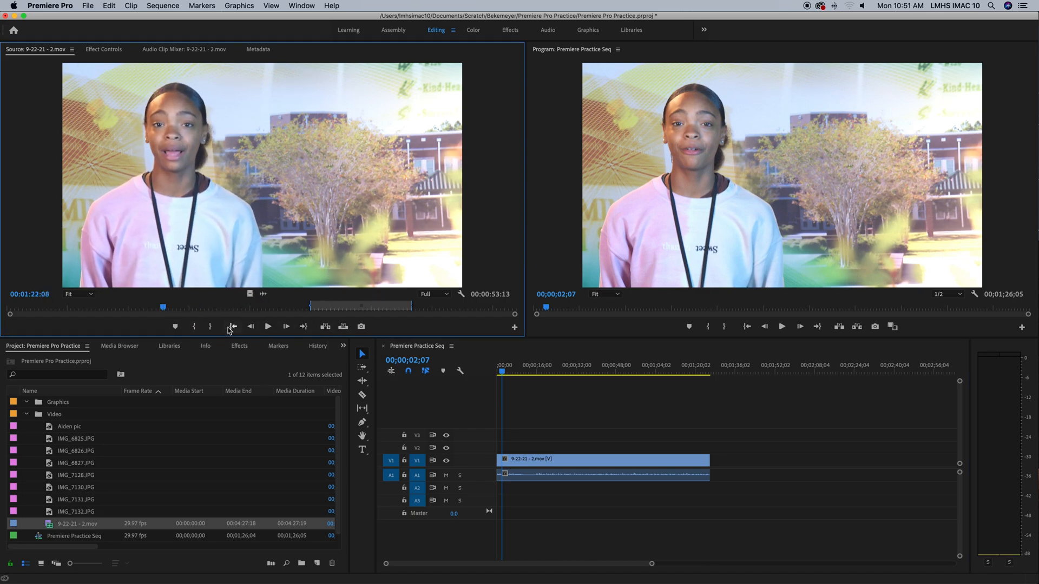
pyautogui.click(194, 327)
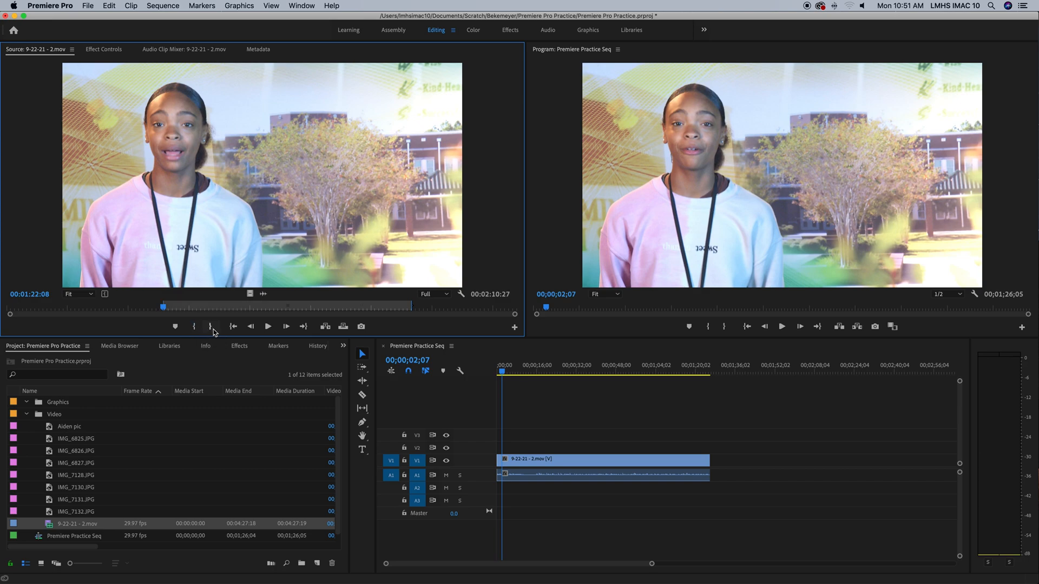
pyautogui.moveTo(223, 308); pyautogui.dragTo(311, 313)
pyautogui.click(210, 327)
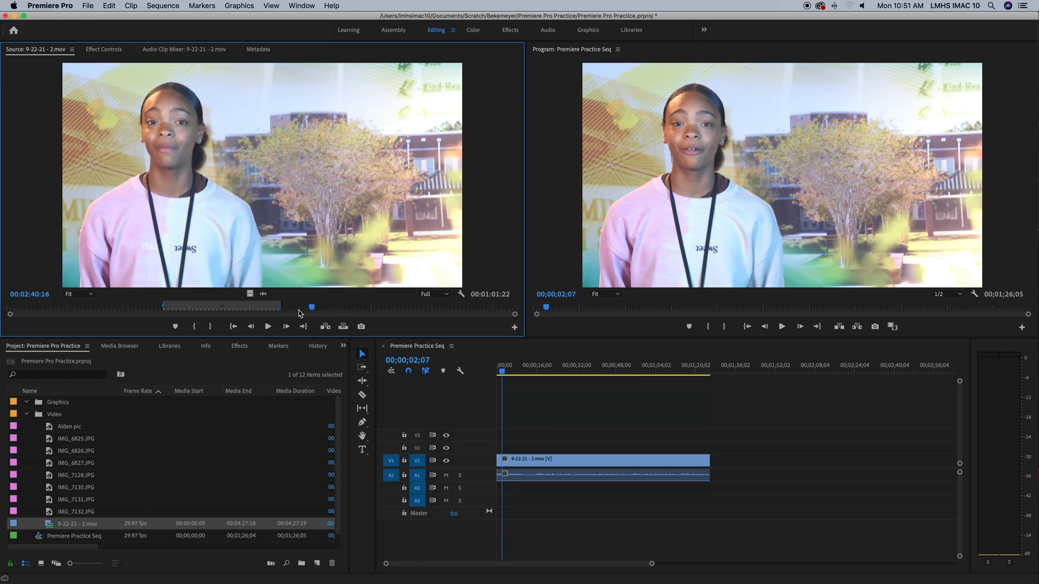
pyautogui.click(212, 327)
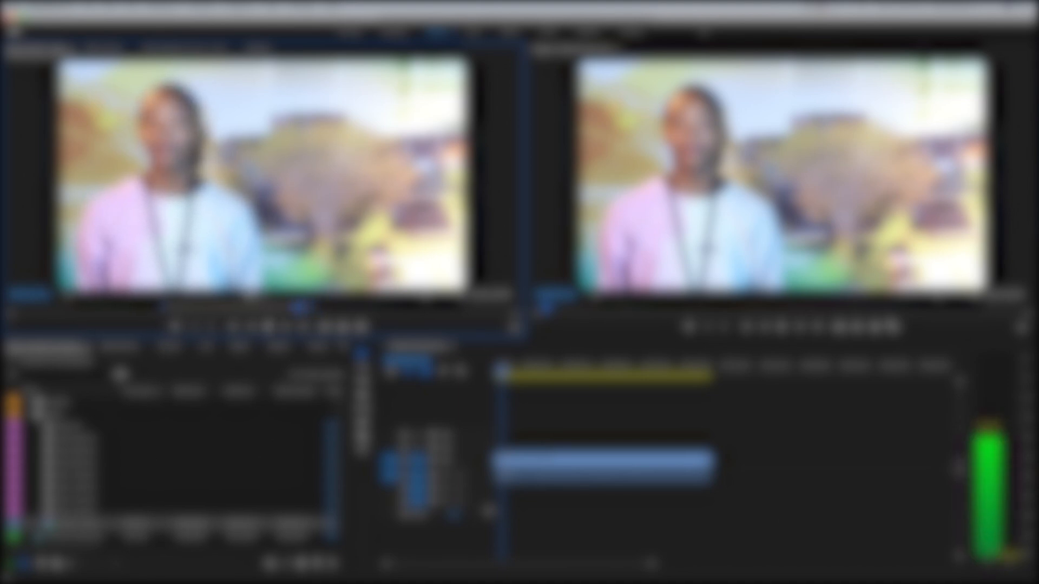
# - Review the source clip by shuttling forward and in reverse, pausing and increasing the playback speed
pyautogui.press('space')
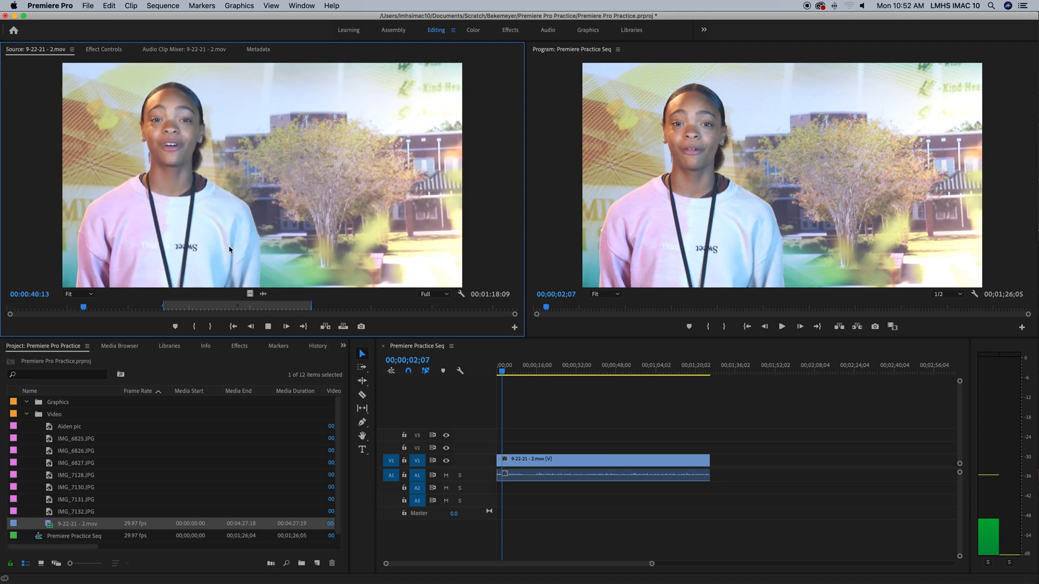
pyautogui.press('j')
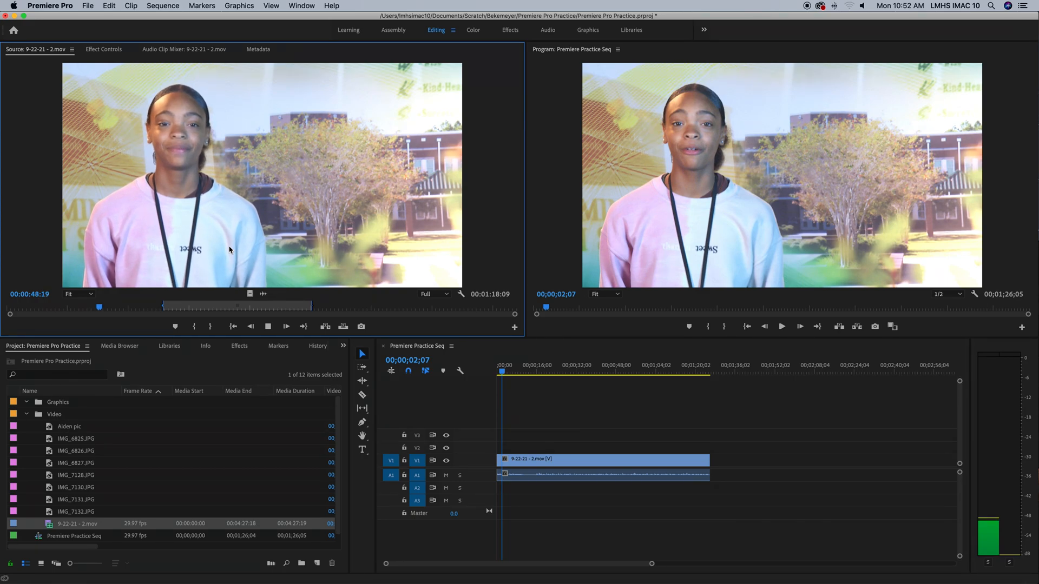
pyautogui.press('j')
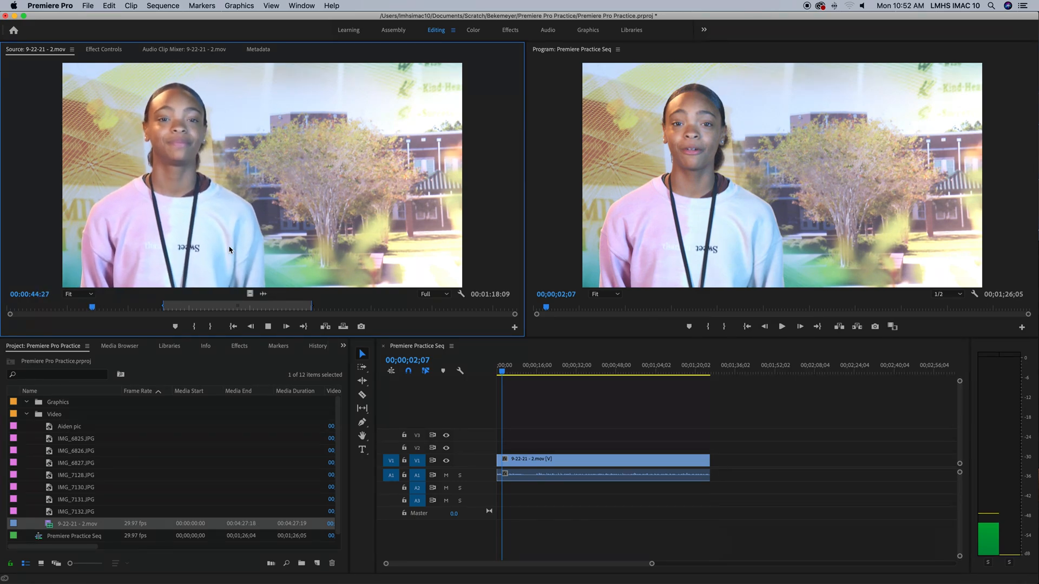
pyautogui.press('k')
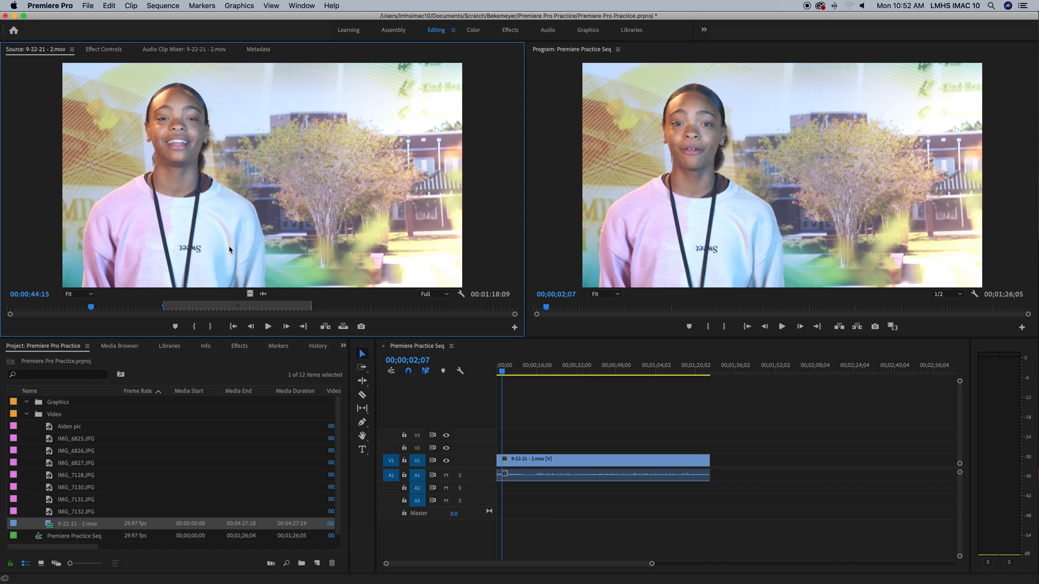
pyautogui.press('l')
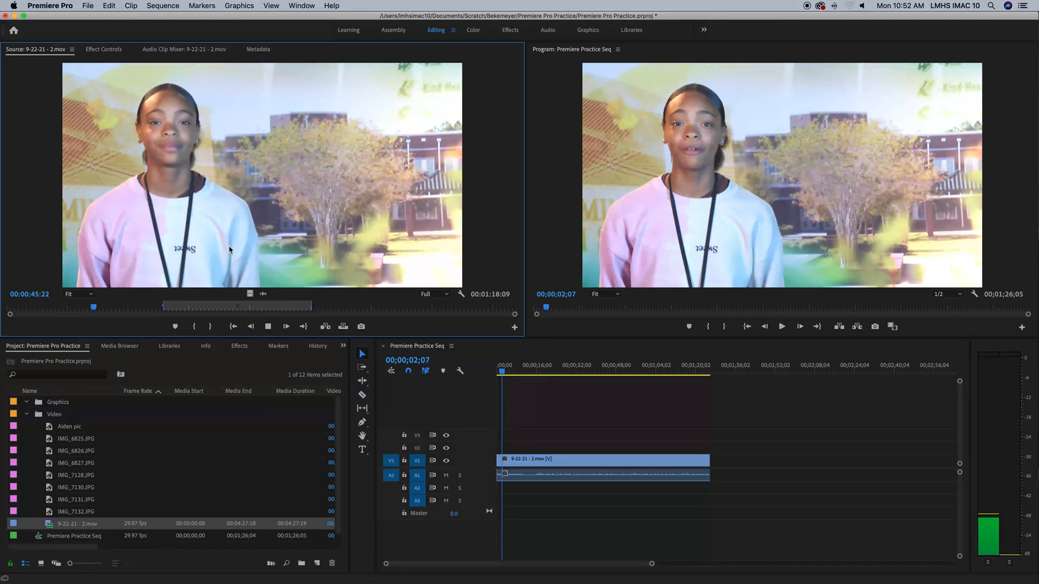
pyautogui.press('l')
pyautogui.press('l')
pyautogui.press('l')
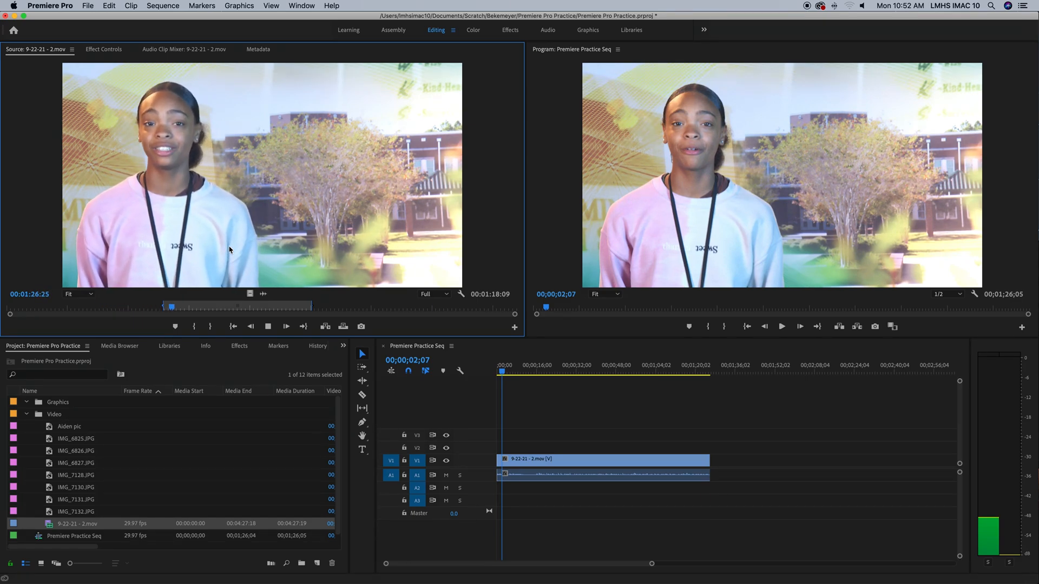
pyautogui.press('k')
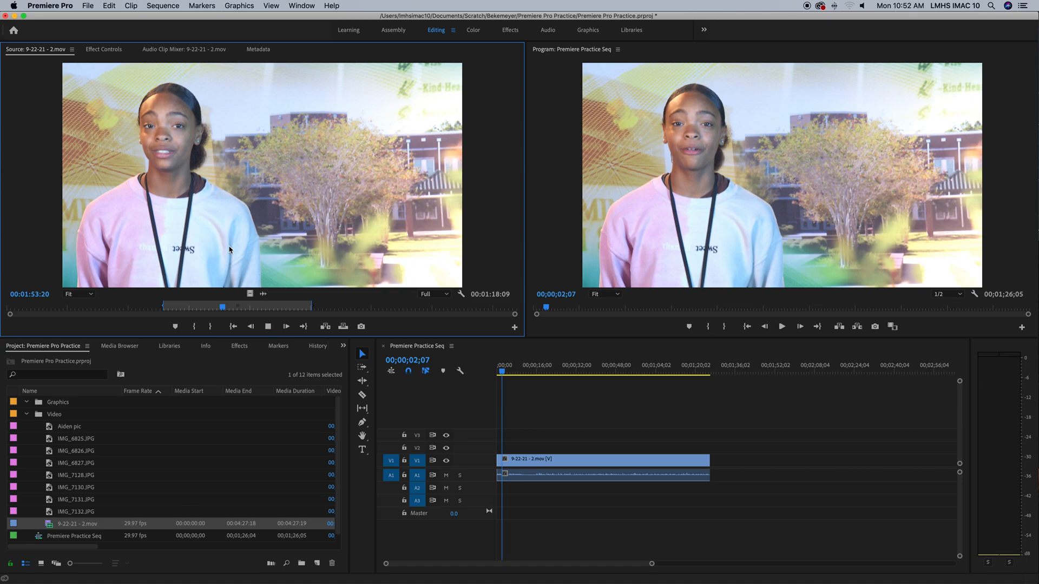
pyautogui.press('j')
pyautogui.press('j')
pyautogui.press('j')
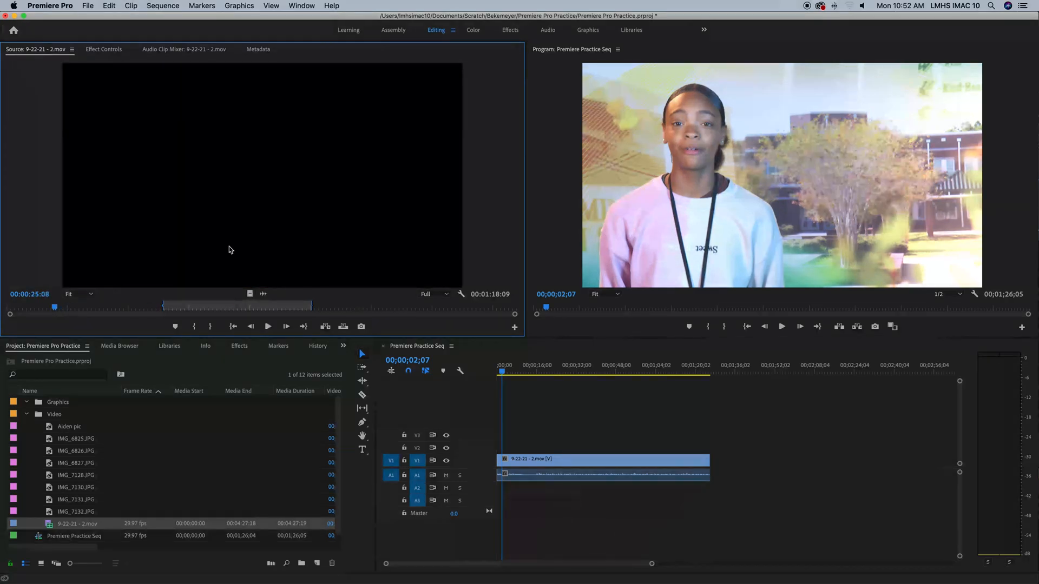
# - Mark a source range in the clip with the In point at 00:00:34:08 and the Out point at 00:01:19:13
pyautogui.press('l')
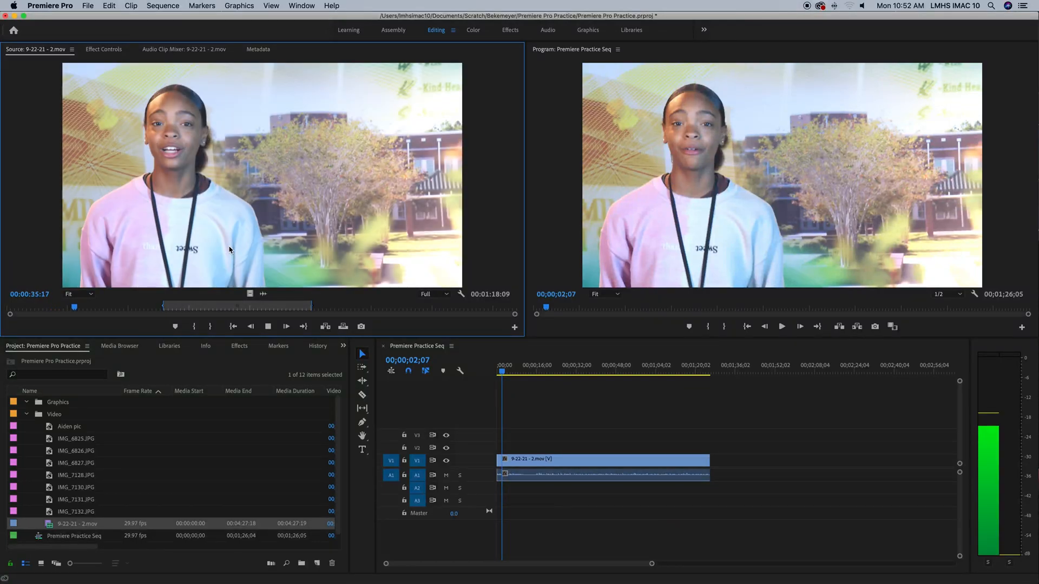
pyautogui.press('k')
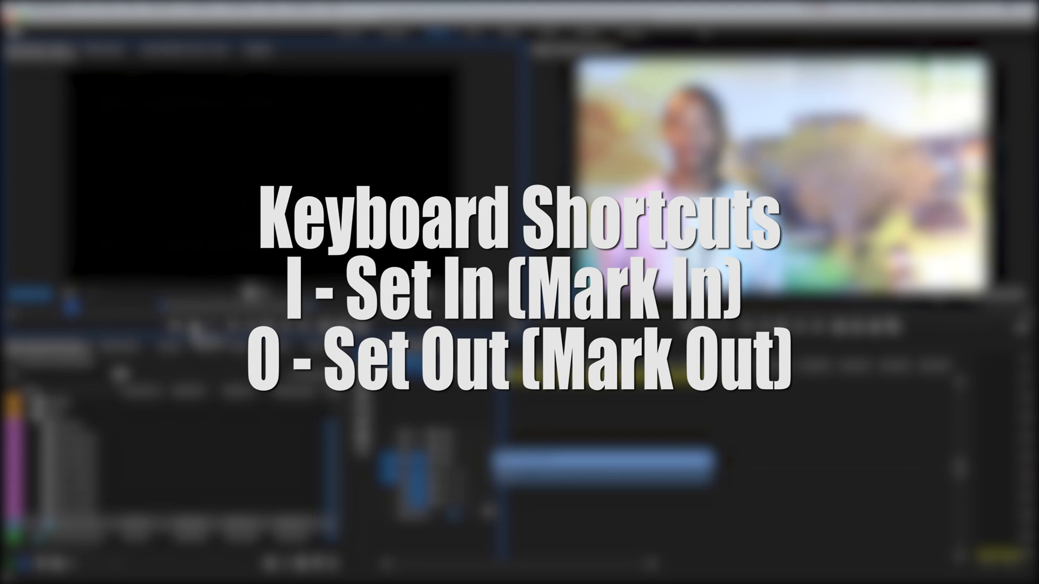
pyautogui.click(194, 330)
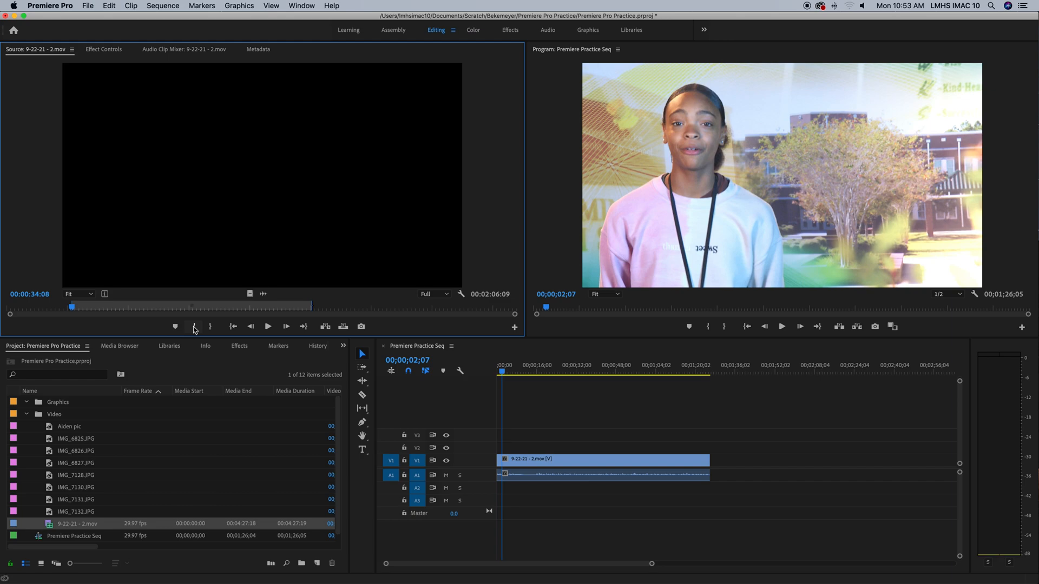
pyautogui.press('space')
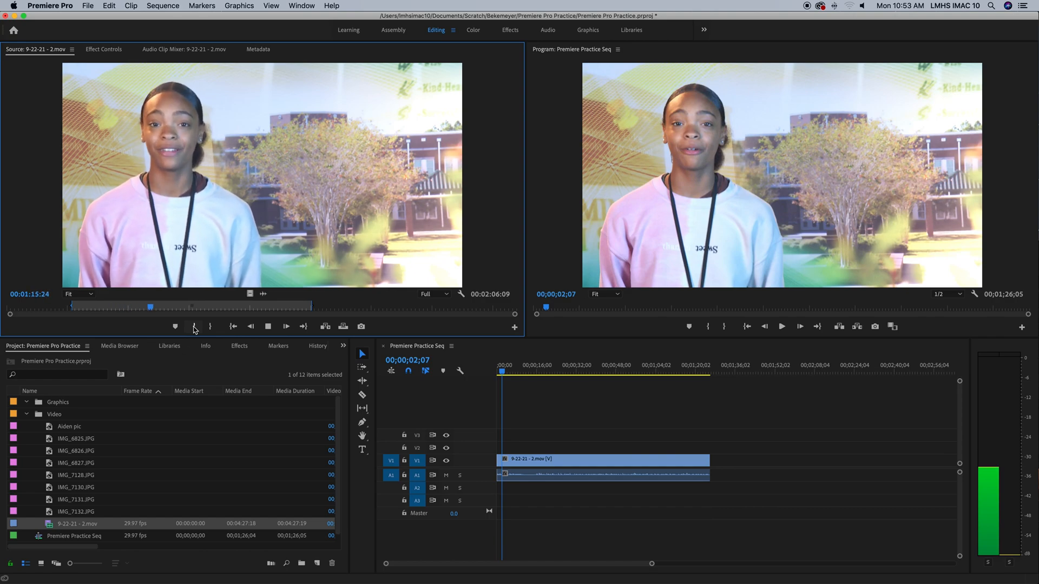
pyautogui.press('space')
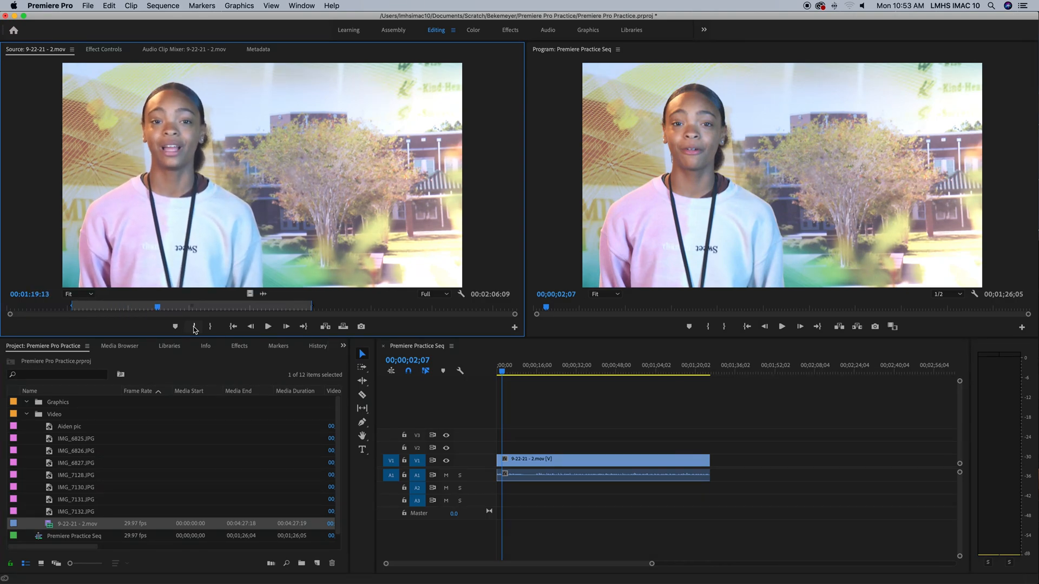
pyautogui.press('o')
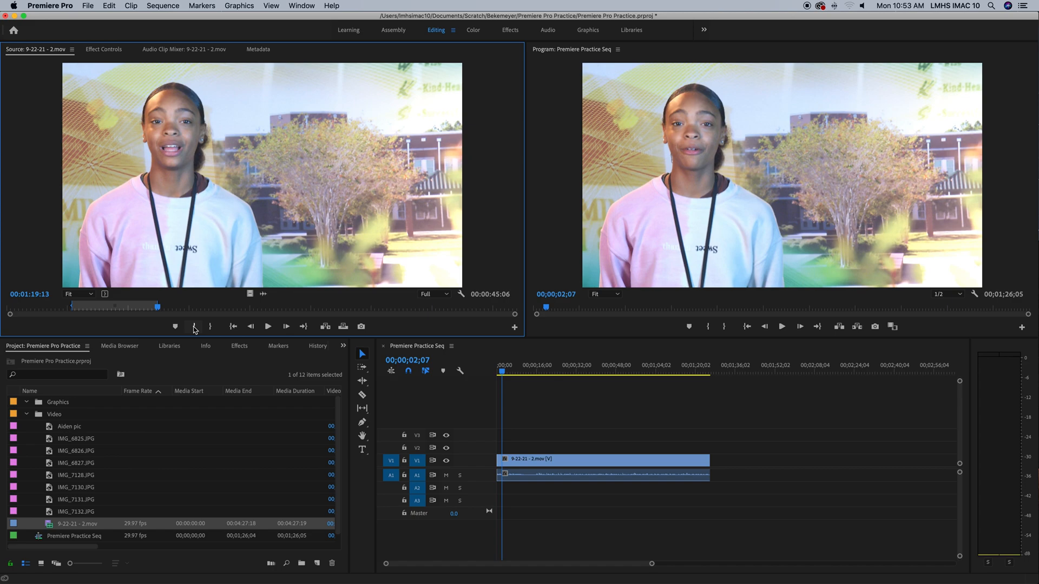
# - Mark a new source range with the In point at 00:02:33:06 and the Out point at 00:04:24:25
pyautogui.press('space')
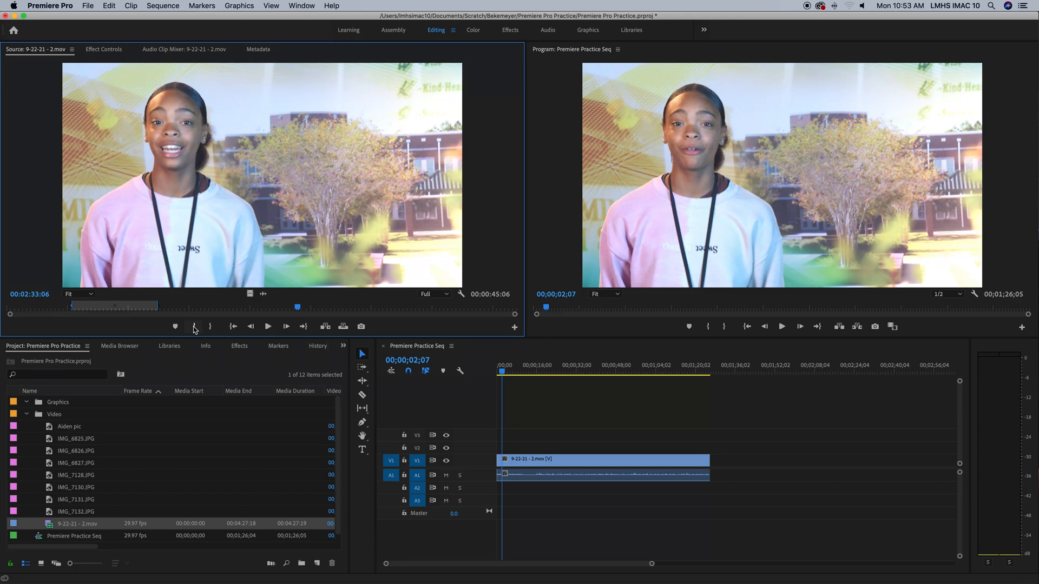
pyautogui.click(195, 327)
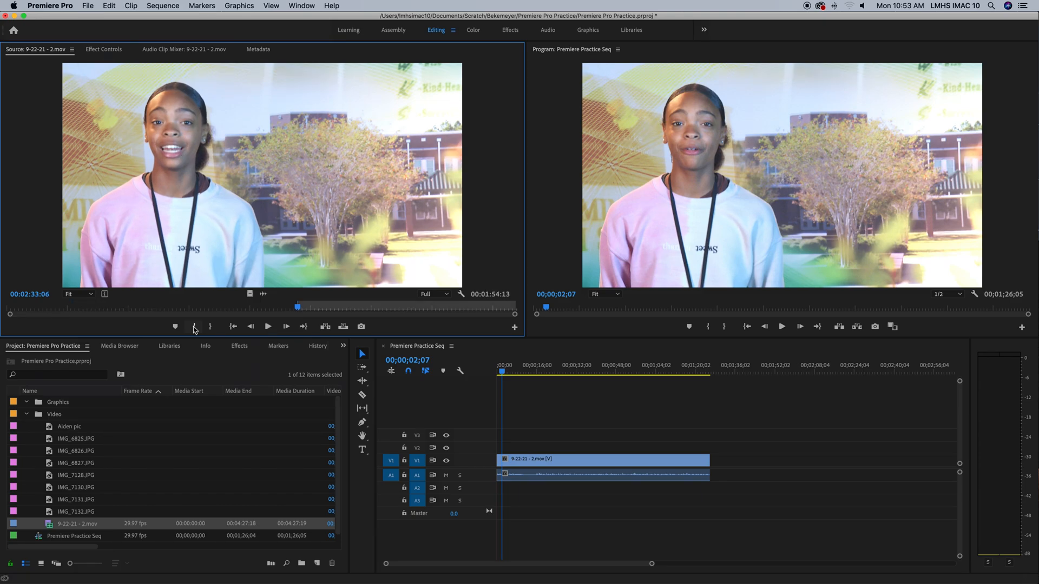
pyautogui.press('space')
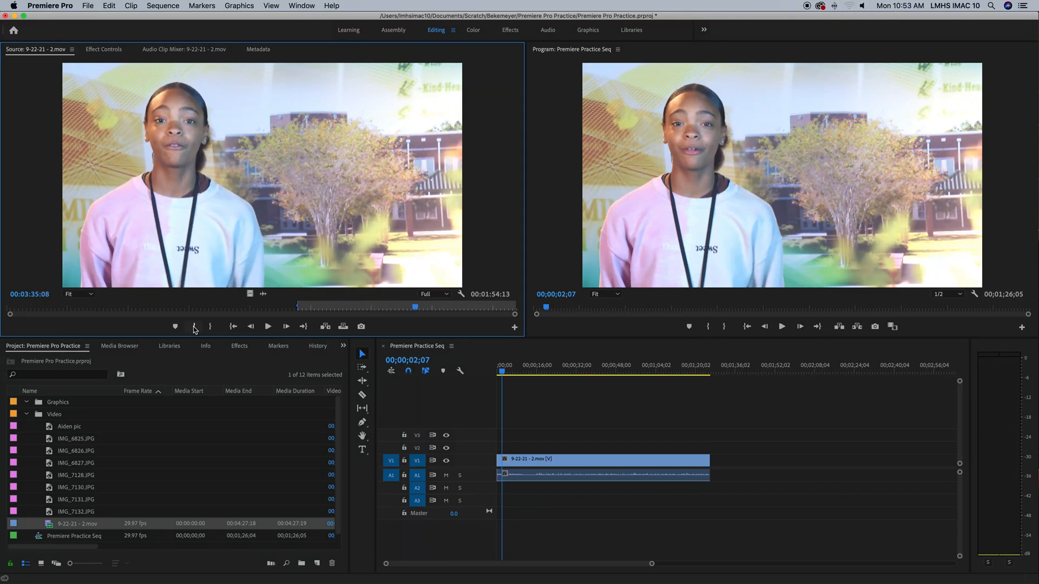
pyautogui.press('space')
pyautogui.press('space')
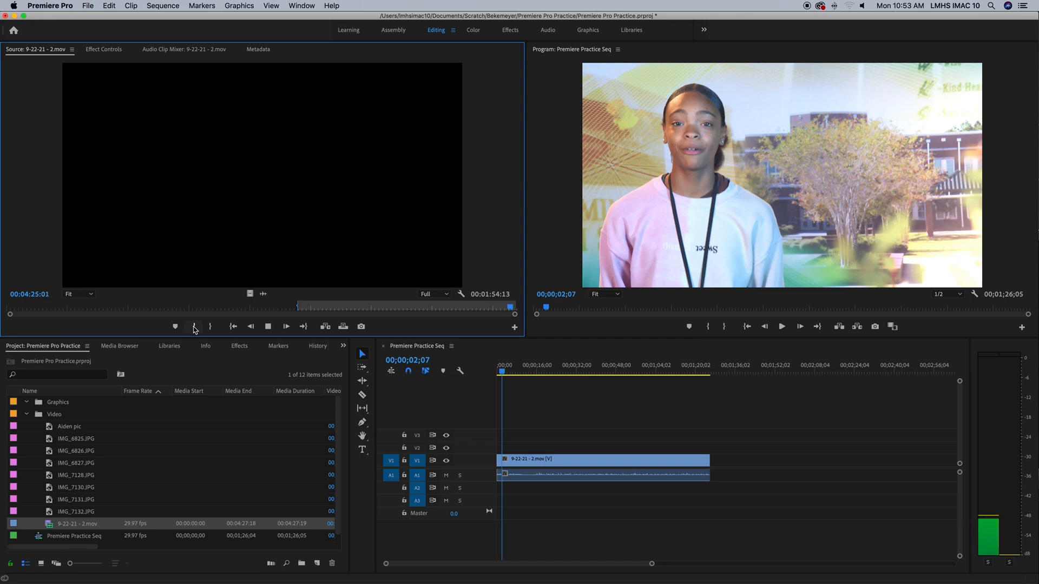
pyautogui.press('k')
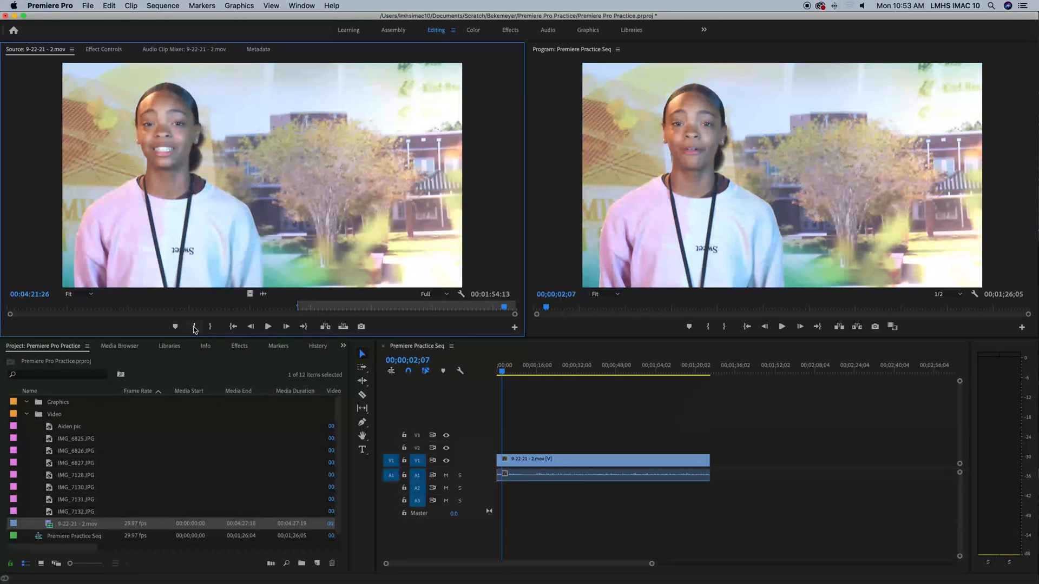
pyautogui.press('l')
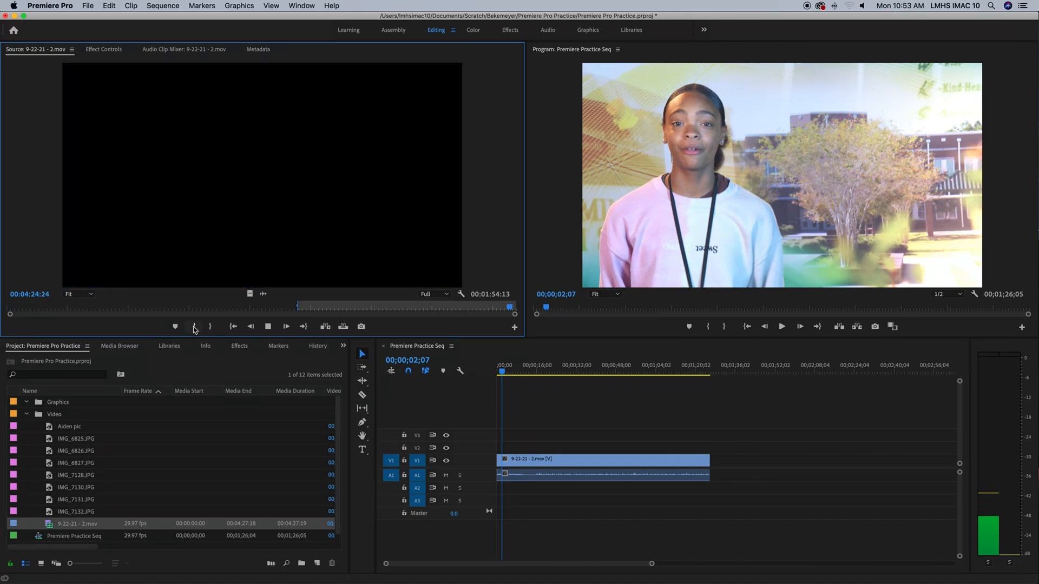
pyautogui.press('k')
pyautogui.press('o')
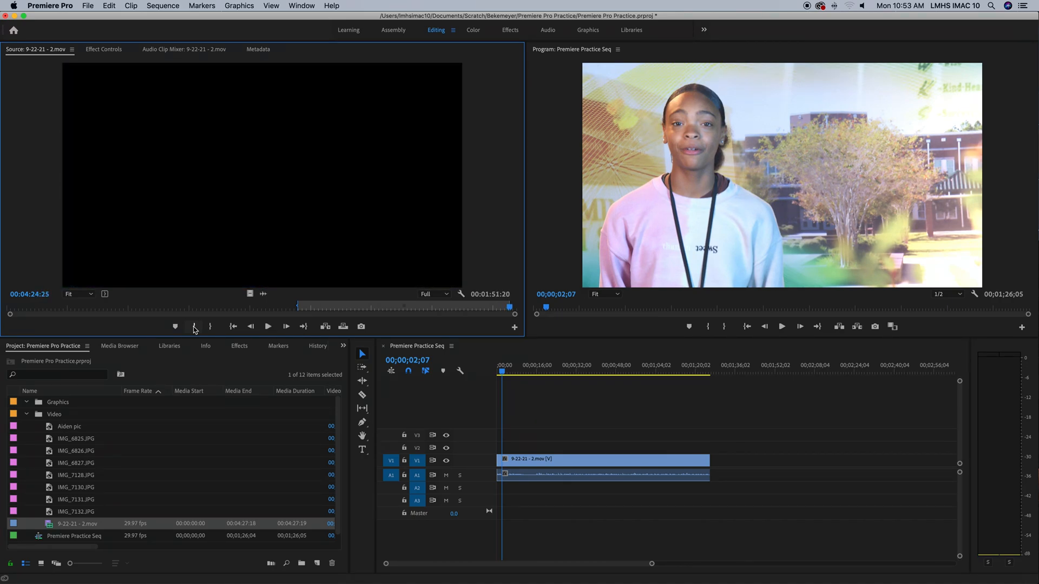
# - Set the source In point to 00:04:11:27 and place the marked range directly after the existing clip on V1 and A1
pyautogui.press('j')
pyautogui.press('j')
pyautogui.press('j')
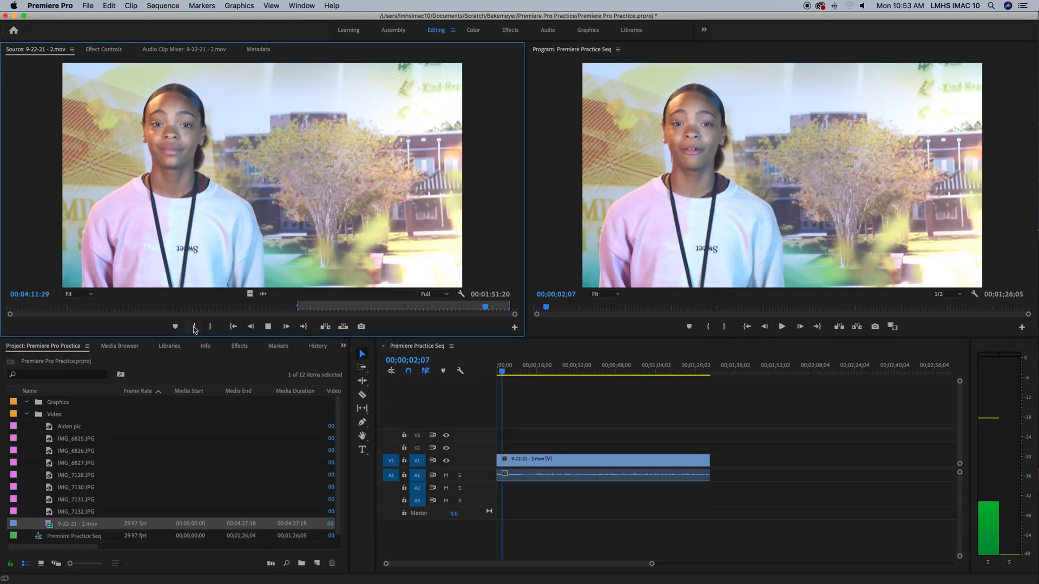
pyautogui.press('k')
pyautogui.press('i')
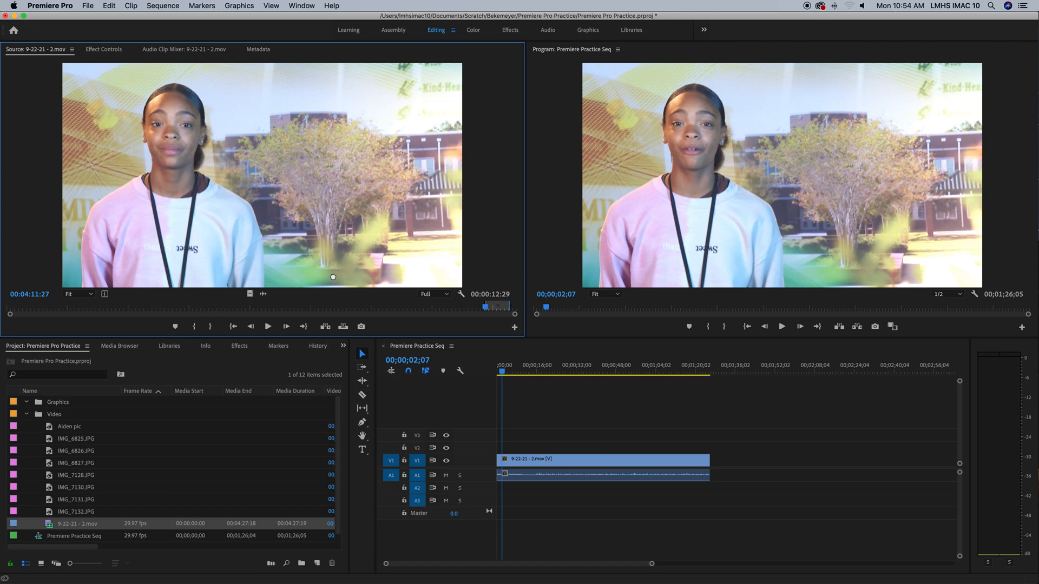
pyautogui.moveTo(333, 277); pyautogui.dragTo(712, 479)
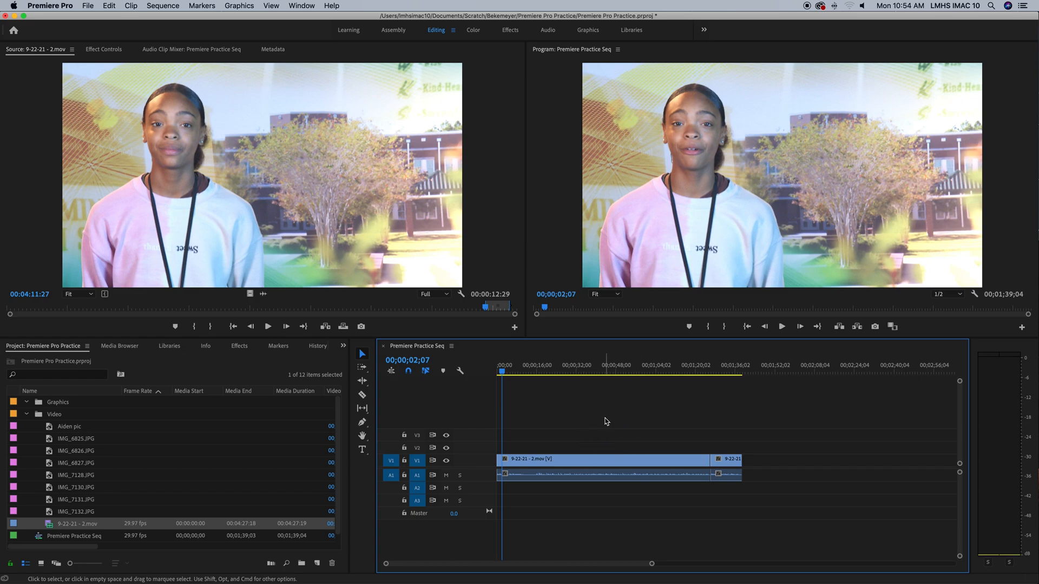
# - Play the sequence from its beginning, pausing along the way, and inspect the cut between the two clips
pyautogui.moveTo(576, 369); pyautogui.dragTo(490, 387)
pyautogui.click(603, 371)
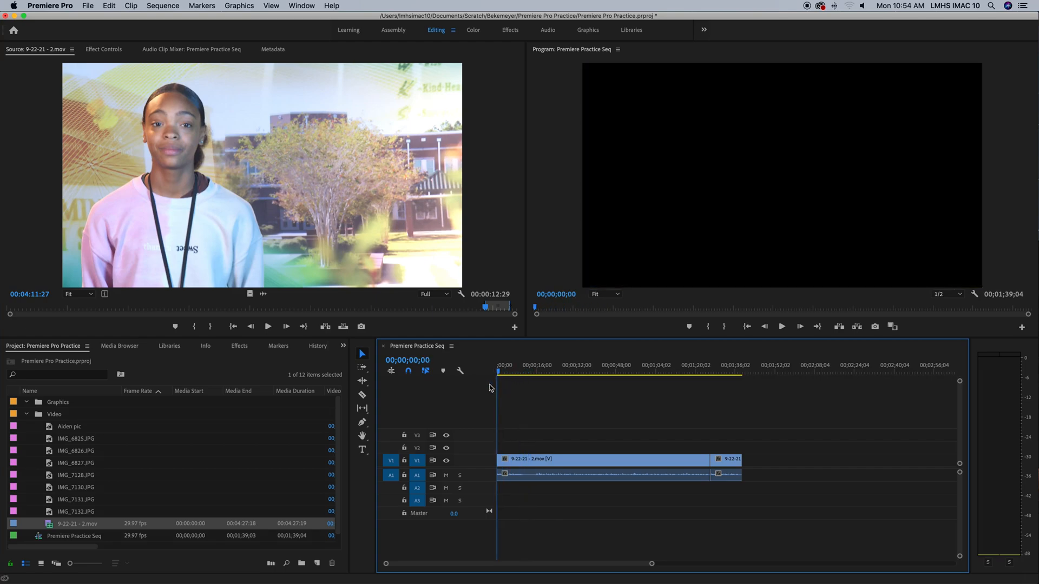
pyautogui.press('space')
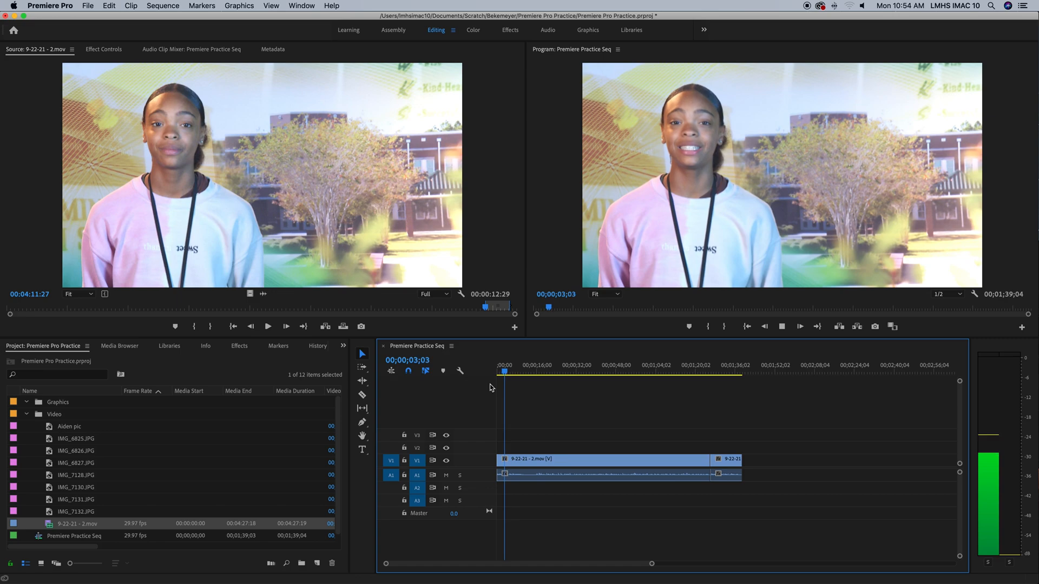
pyautogui.press('space')
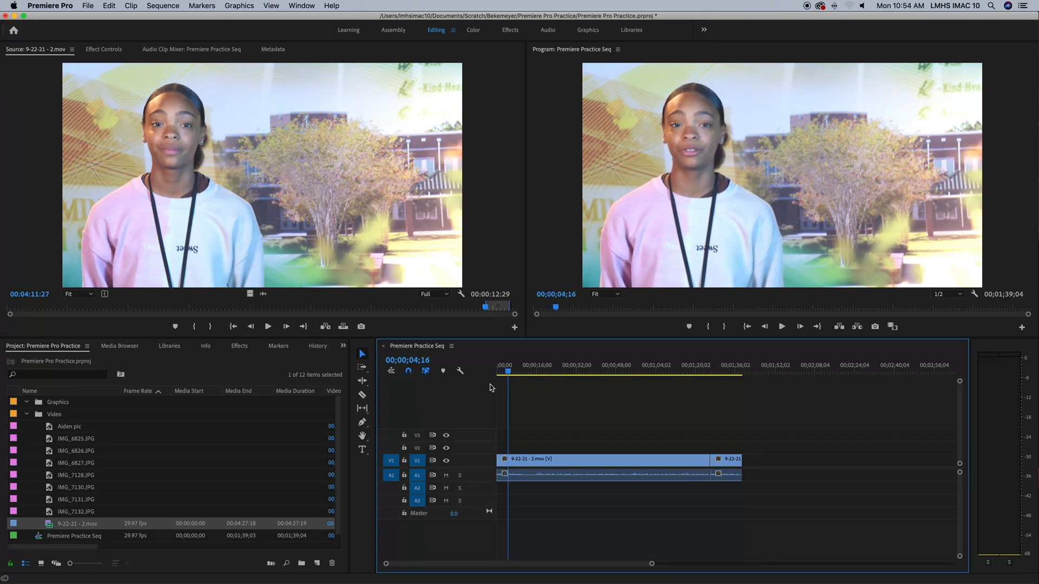
pyautogui.press('space')
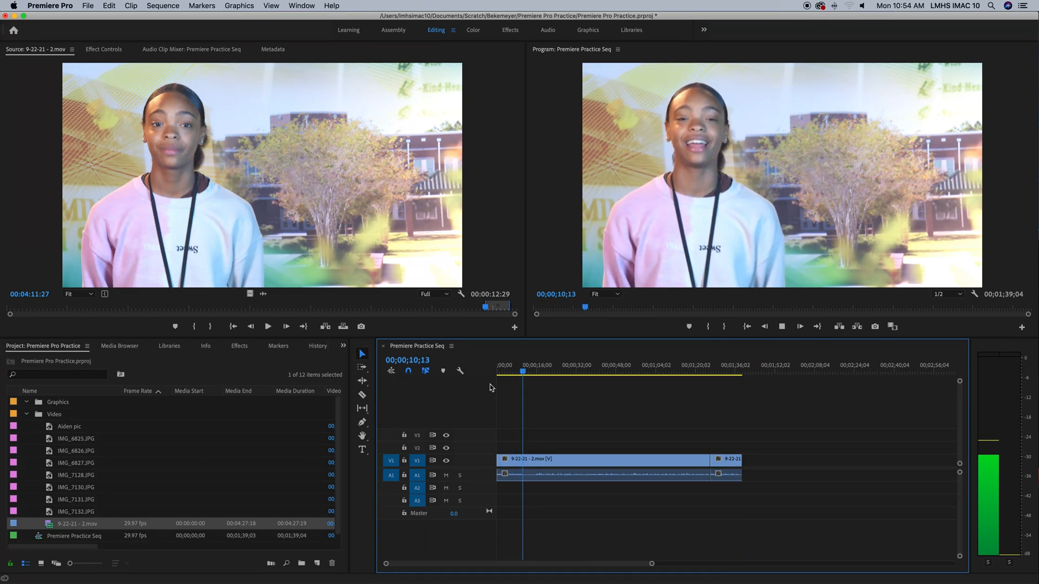
pyautogui.press('space')
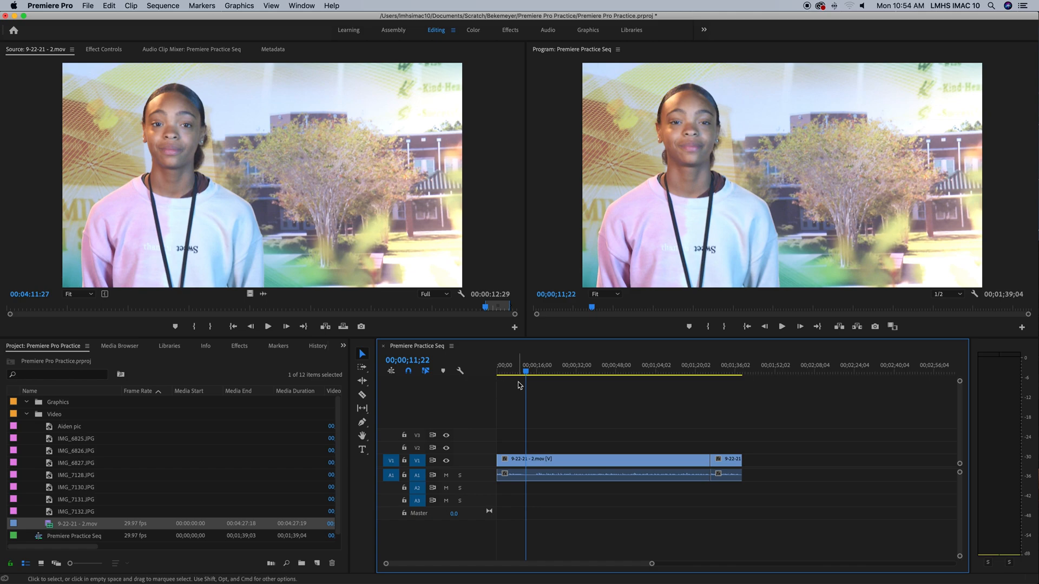
pyautogui.moveTo(528, 374); pyautogui.dragTo(530, 400)
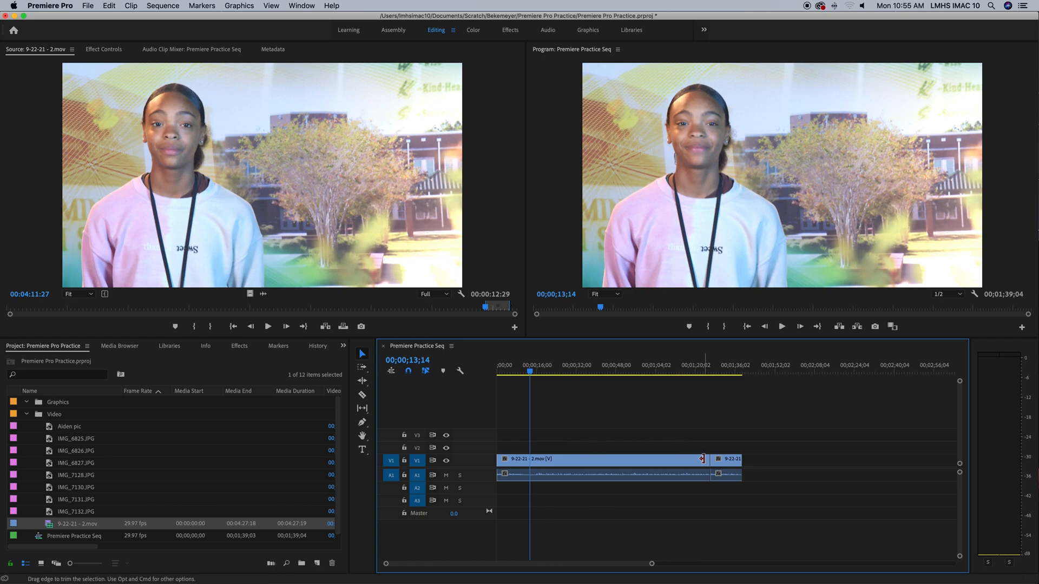
pyautogui.click(714, 371)
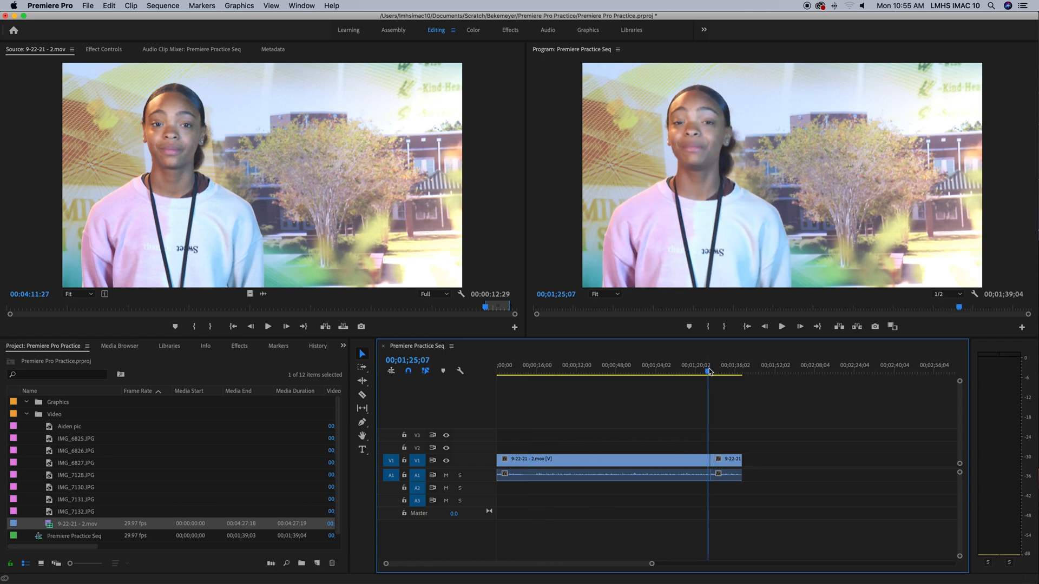
pyautogui.moveTo(715, 372); pyautogui.dragTo(709, 371)
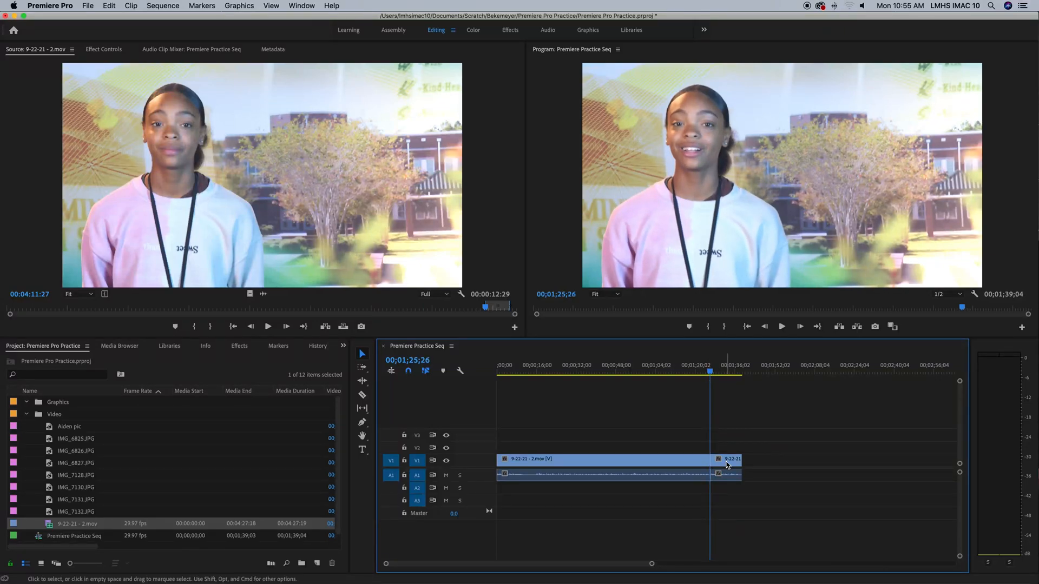
# - Try shifting the second clip to leave a gap of about 5 seconds, play across it, and move the clip back against the first
pyautogui.moveTo(726, 464); pyautogui.dragTo(739, 464)
pyautogui.moveTo(710, 372)
pyautogui.mouseDown()
pyautogui.moveTo(697, 373)
pyautogui.moveTo(710, 372)
pyautogui.moveTo(705, 381)
pyautogui.mouseUp()
pyautogui.press('space')
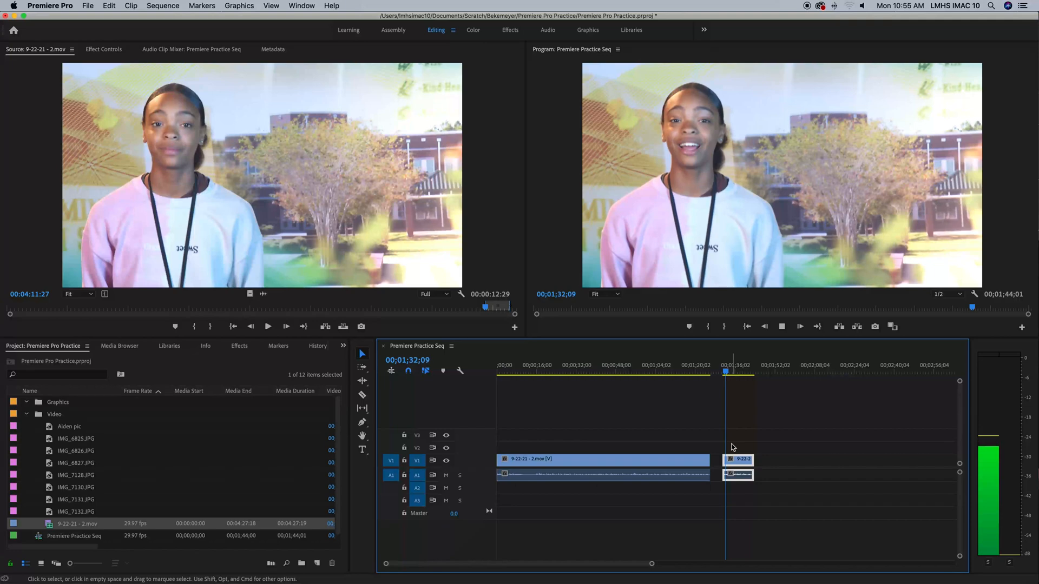
pyautogui.press('space')
pyautogui.moveTo(743, 465); pyautogui.dragTo(731, 463)
pyautogui.moveTo(726, 371); pyautogui.dragTo(710, 373)
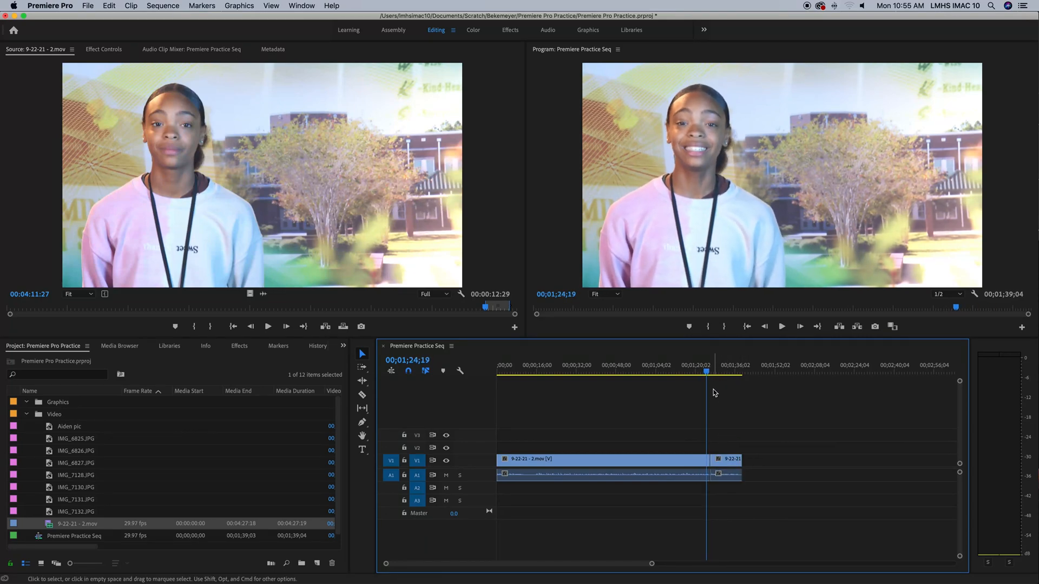
# - Try trimming the end of the first clip to 00;00;12;08 and closing the resulting gap, and undo both edits
pyautogui.click(711, 372)
pyautogui.moveTo(713, 374); pyautogui.dragTo(527, 382)
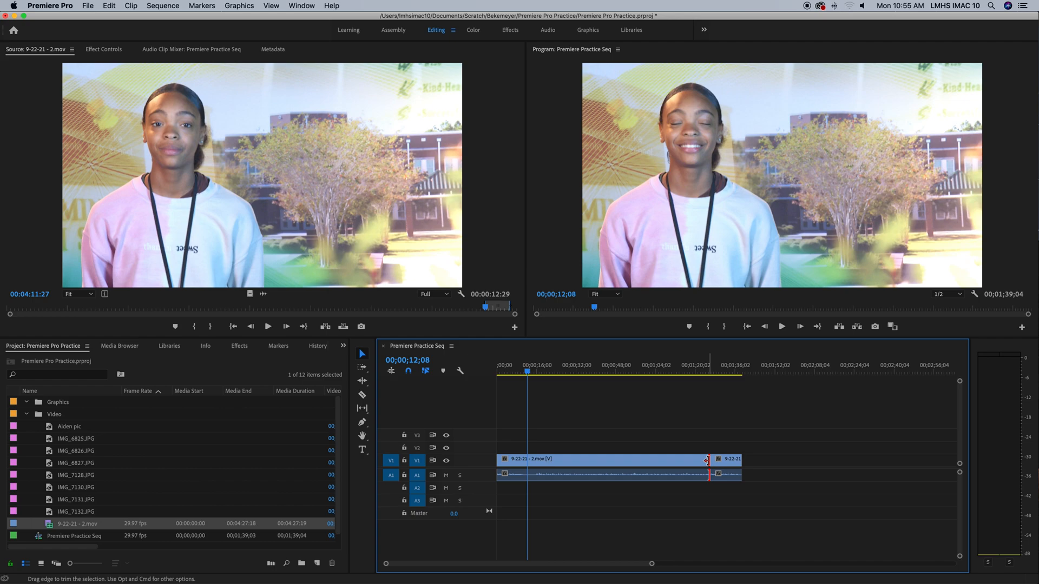
pyautogui.moveTo(706, 460); pyautogui.dragTo(671, 461)
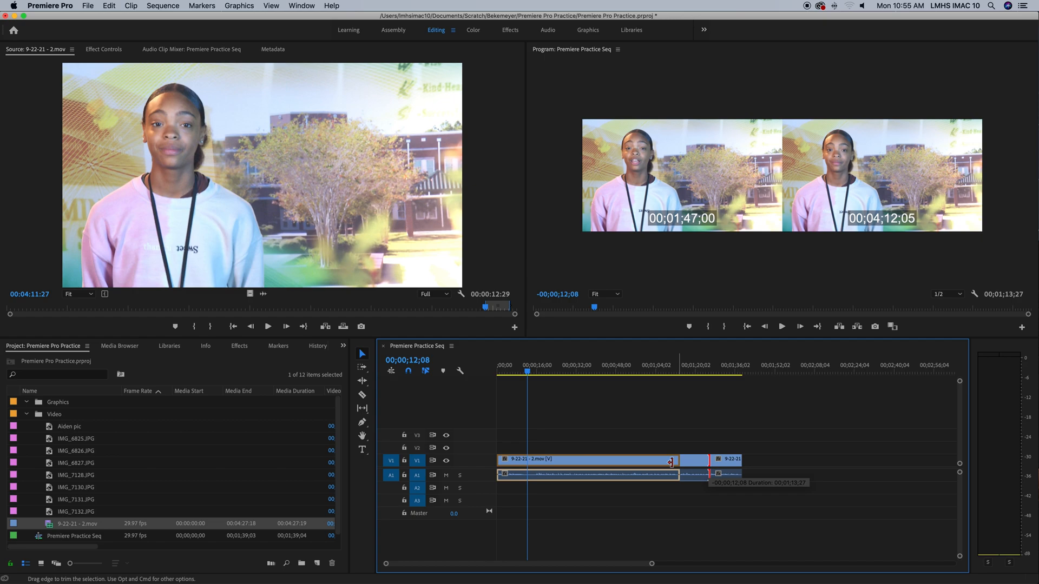
pyautogui.moveTo(671, 461); pyautogui.dragTo(528, 462)
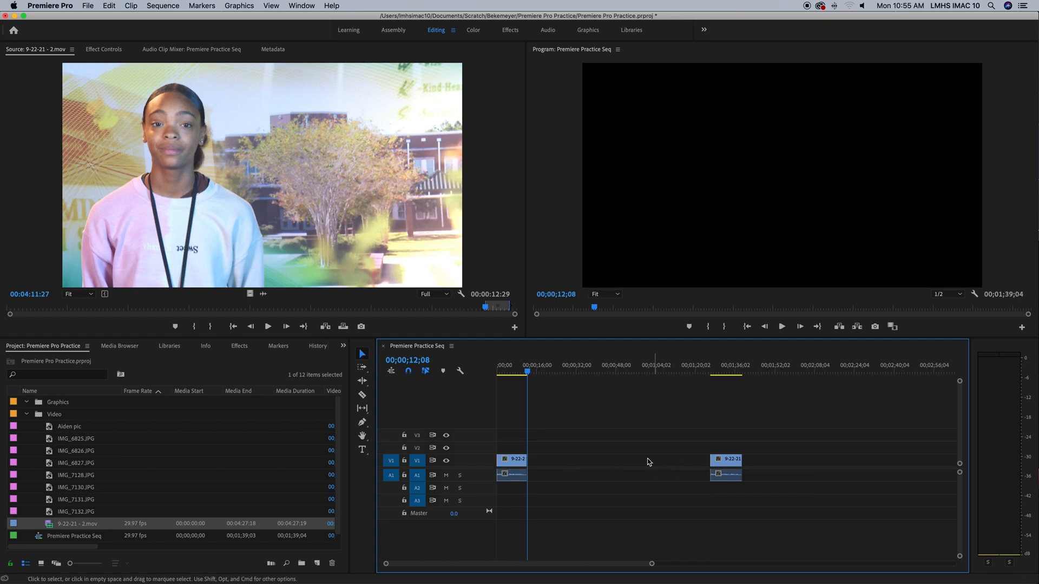
pyautogui.click(633, 465)
pyautogui.press('BackSpace')
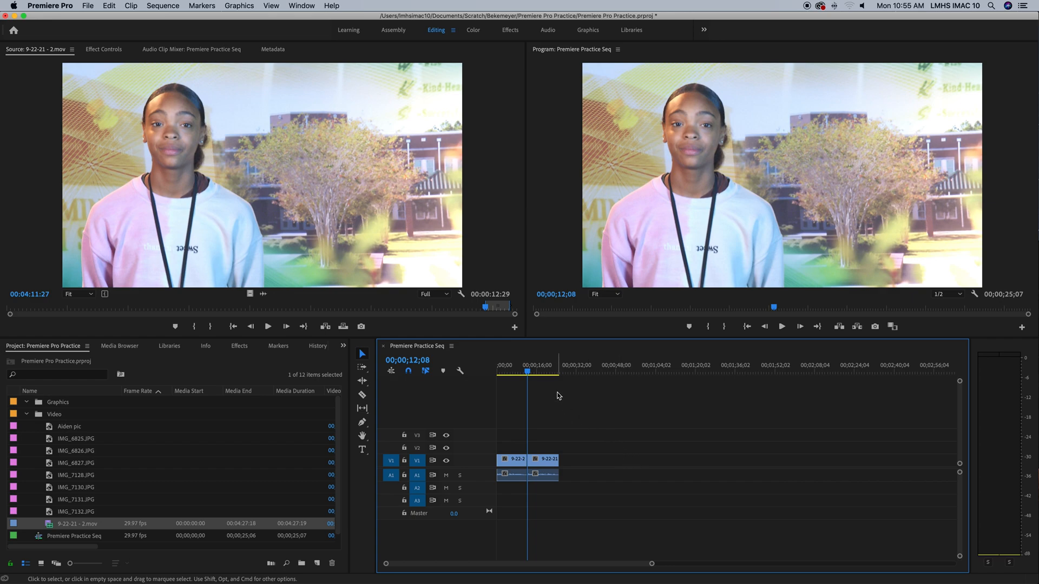
pyautogui.press('super+z')
pyautogui.press('super+z')
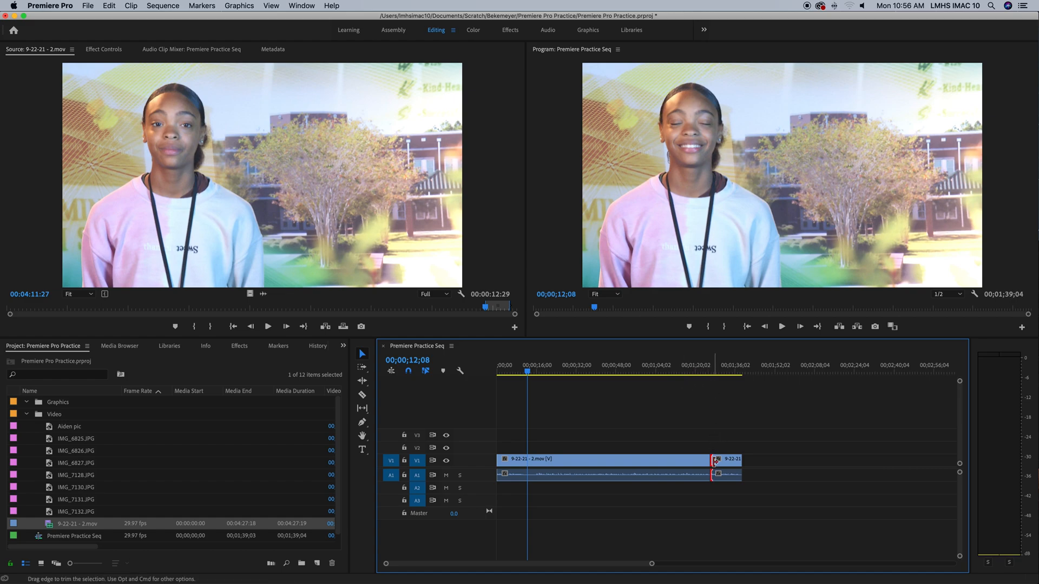
# - Try trimming the start of the second clip in the timeline, and undo the trim
pyautogui.moveTo(714, 460); pyautogui.dragTo(729, 461)
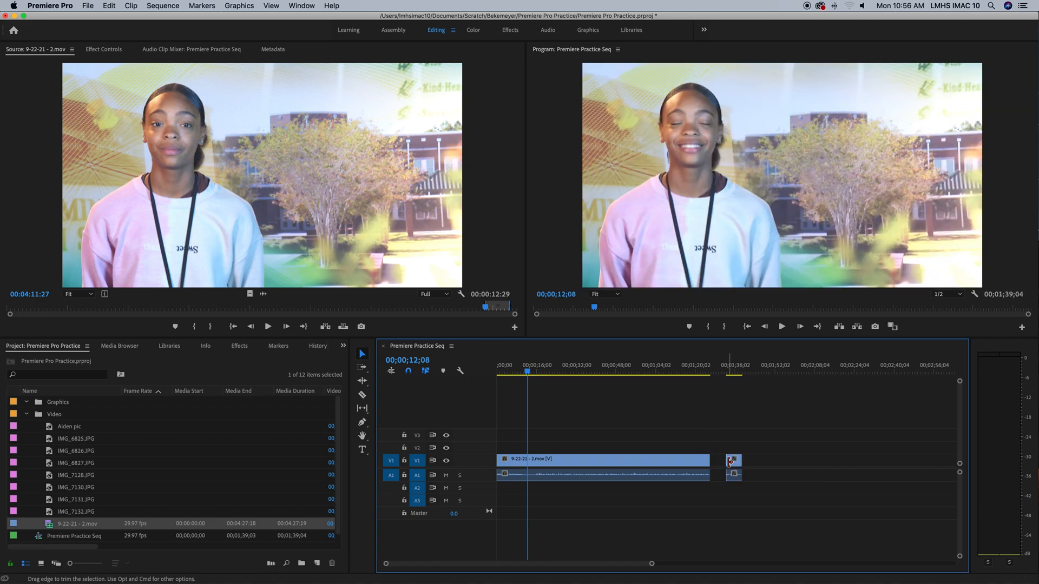
pyautogui.moveTo(720, 372); pyautogui.dragTo(696, 383)
pyautogui.press('cmd+z')
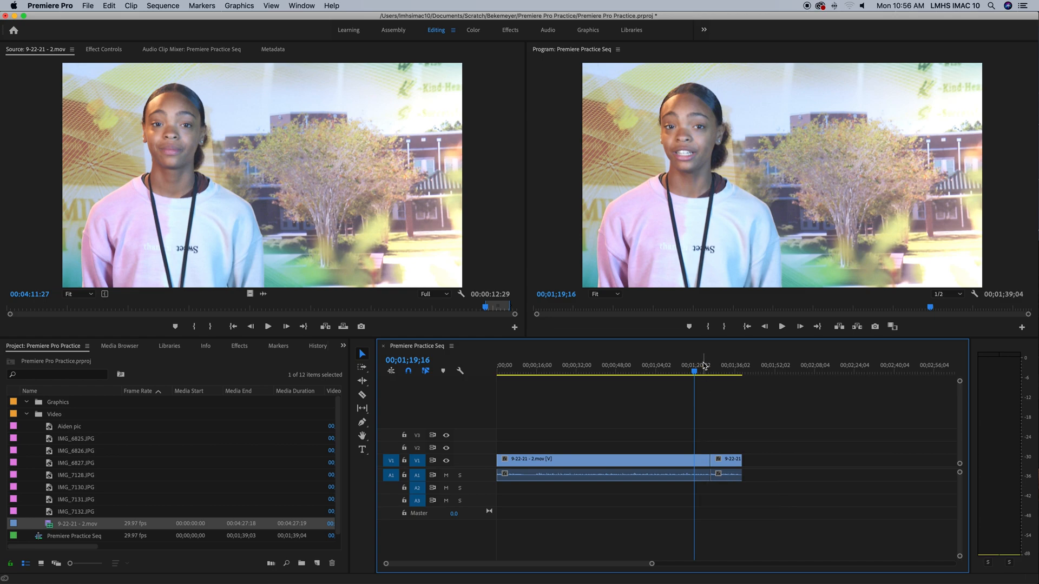
# - Place the playhead at 00;00;12;26 and try trimming the end of the first clip
pyautogui.moveTo(703, 368); pyautogui.dragTo(529, 406)
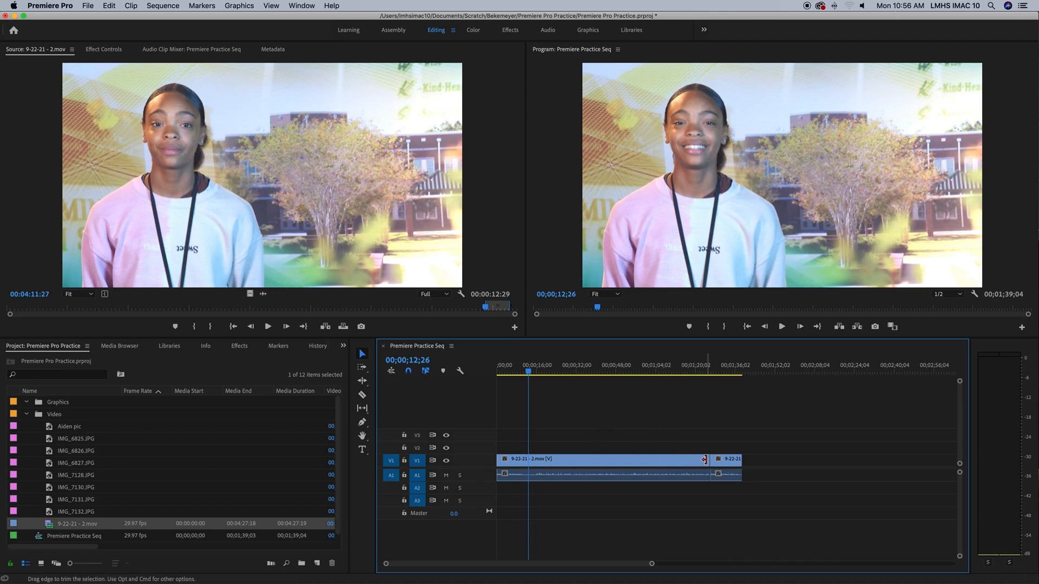
pyautogui.moveTo(702, 460); pyautogui.dragTo(709, 463)
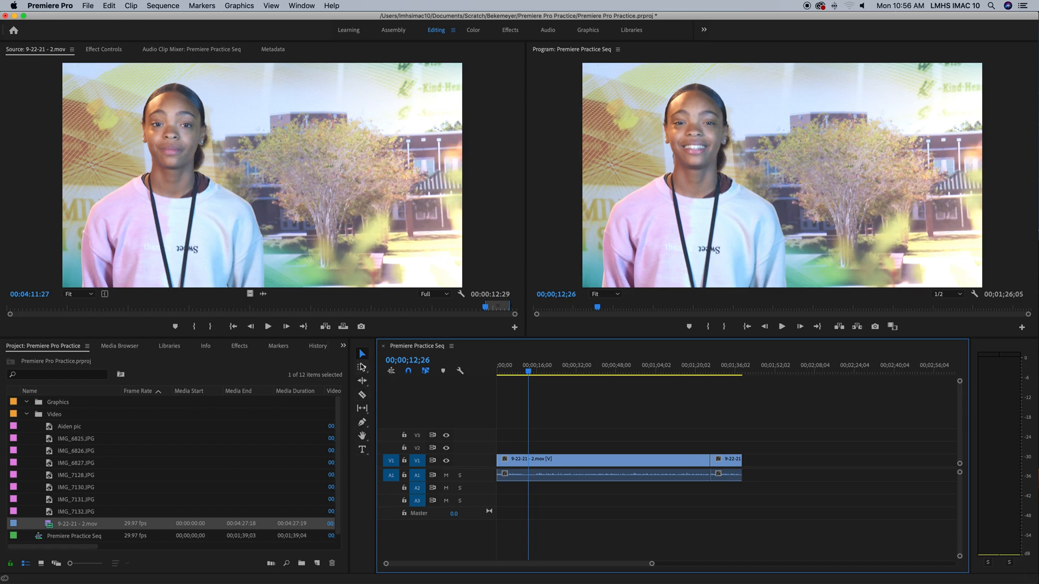
# - Try splitting the first clip at 00;00;12;26 with the Razor tool, and play on to about 00;00;30
pyautogui.click(362, 396)
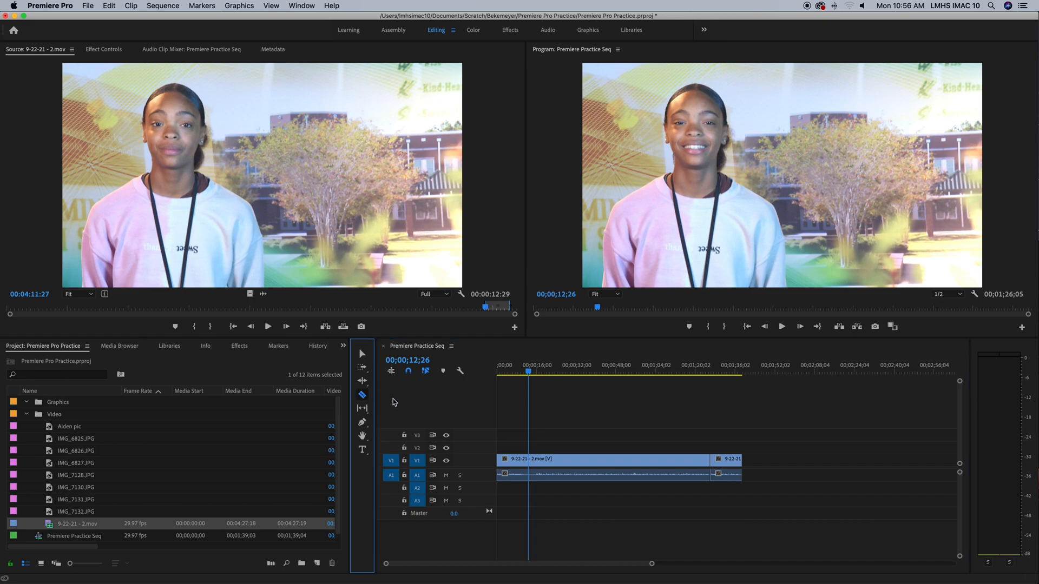
pyautogui.click(532, 464)
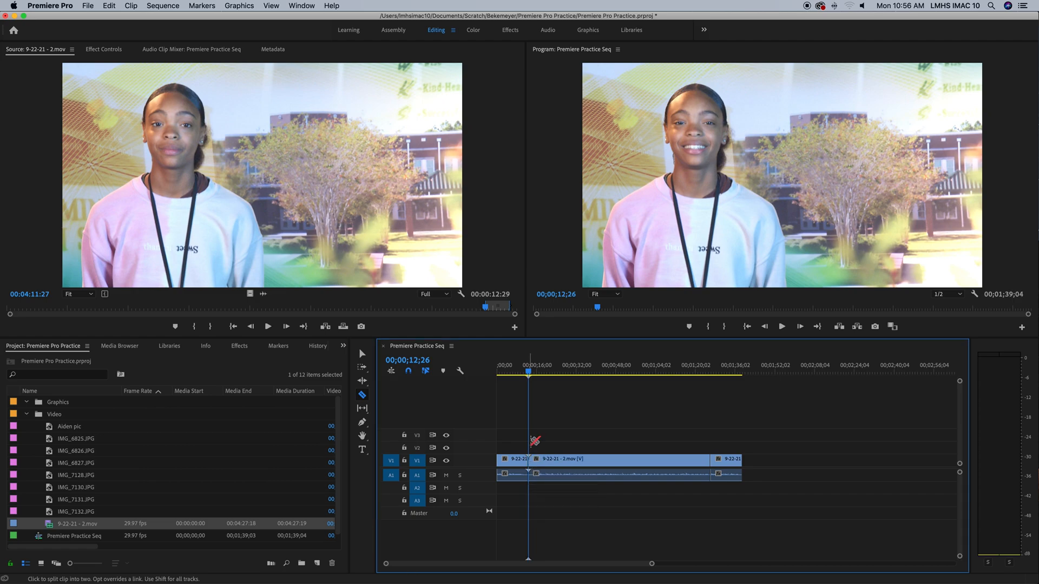
pyautogui.press('space')
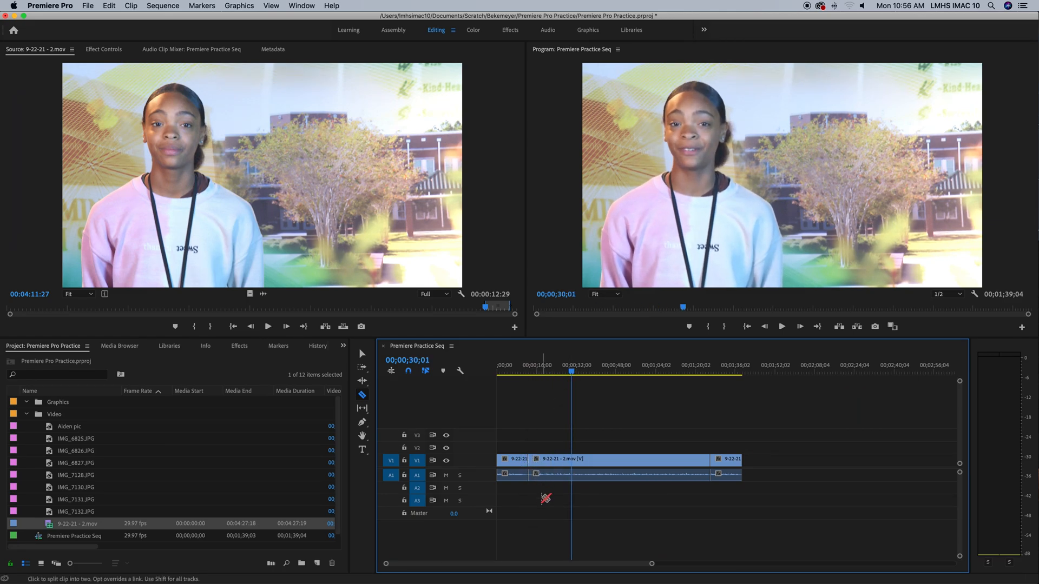
pyautogui.click(564, 372)
pyautogui.moveTo(564, 372); pyautogui.dragTo(572, 403)
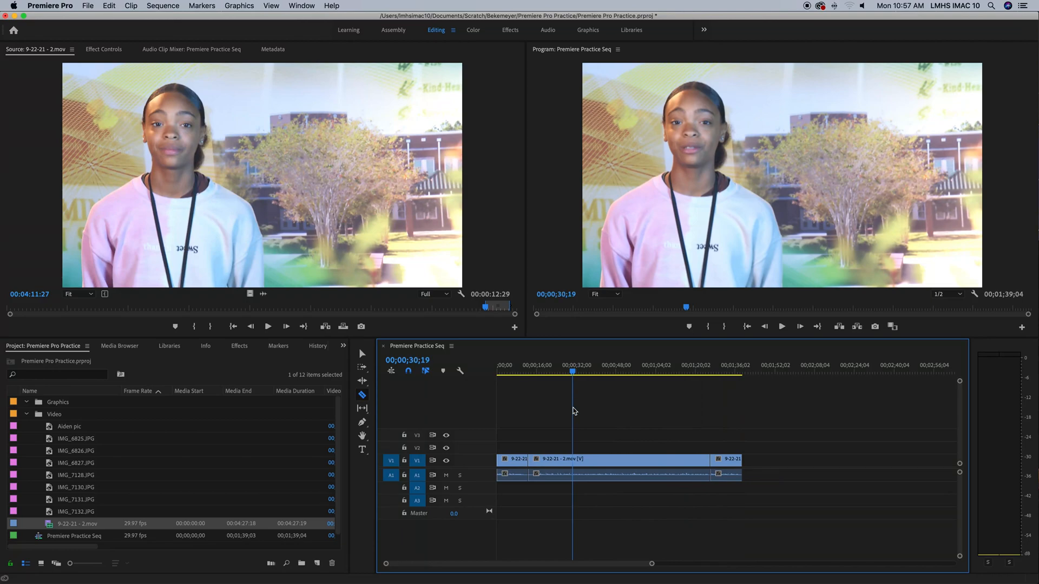
# - Try deleting the middle clip created by the split, and undo the deletion
pyautogui.press('v')
pyautogui.click(581, 464)
pyautogui.press('Delete')
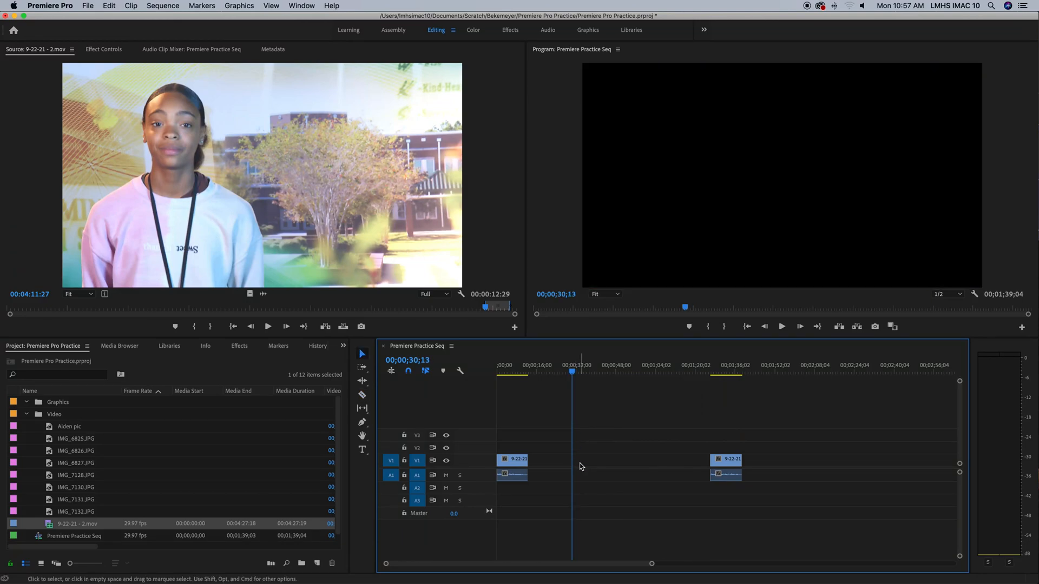
pyautogui.press('super+z')
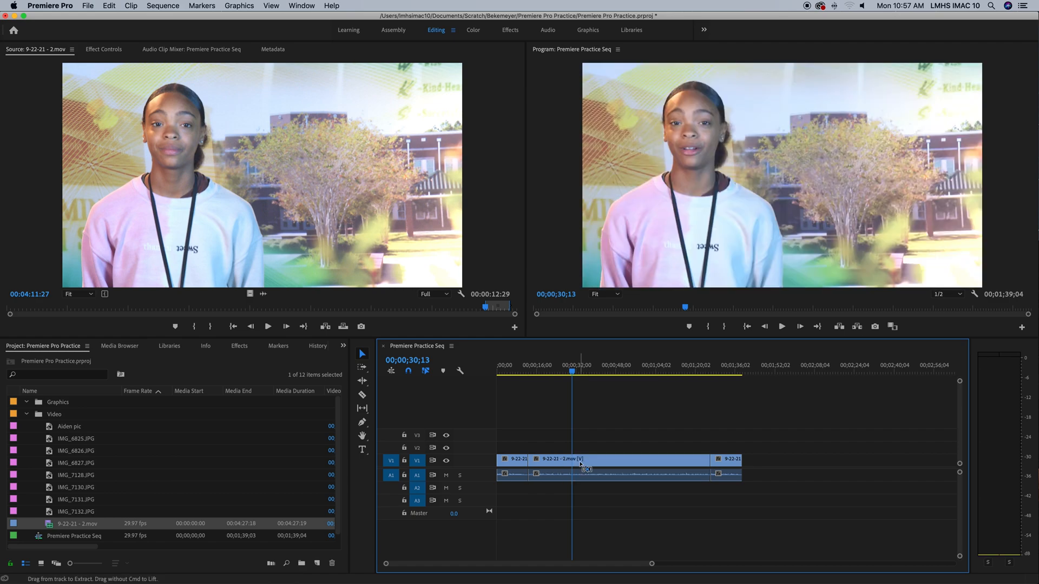
# - Try trimming the middle clip's start to 00;00;30;13 and its end to about 00;01;03
pyautogui.moveTo(545, 464); pyautogui.dragTo(572, 463)
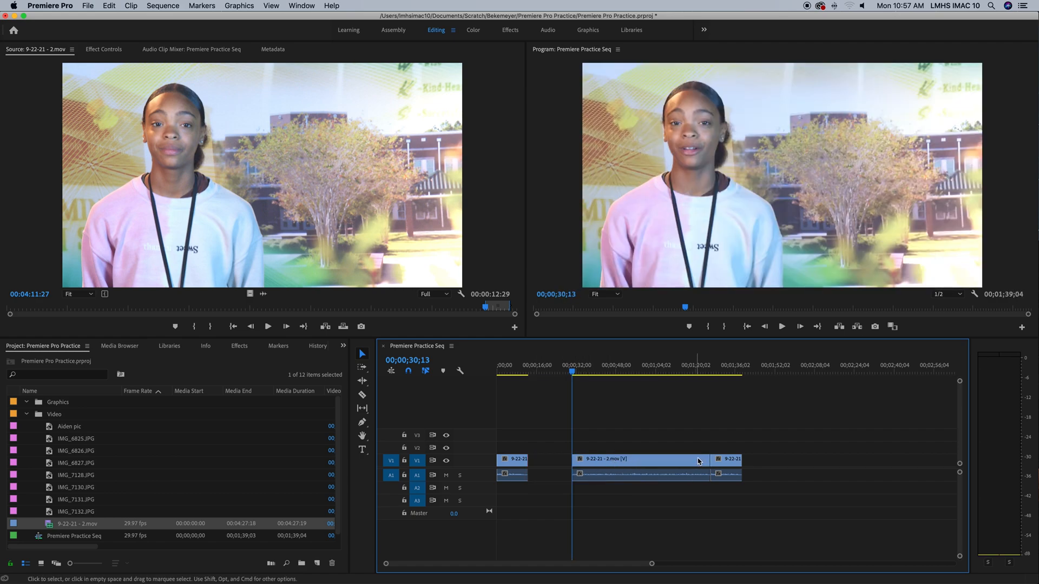
pyautogui.moveTo(709, 461); pyautogui.dragTo(646, 463)
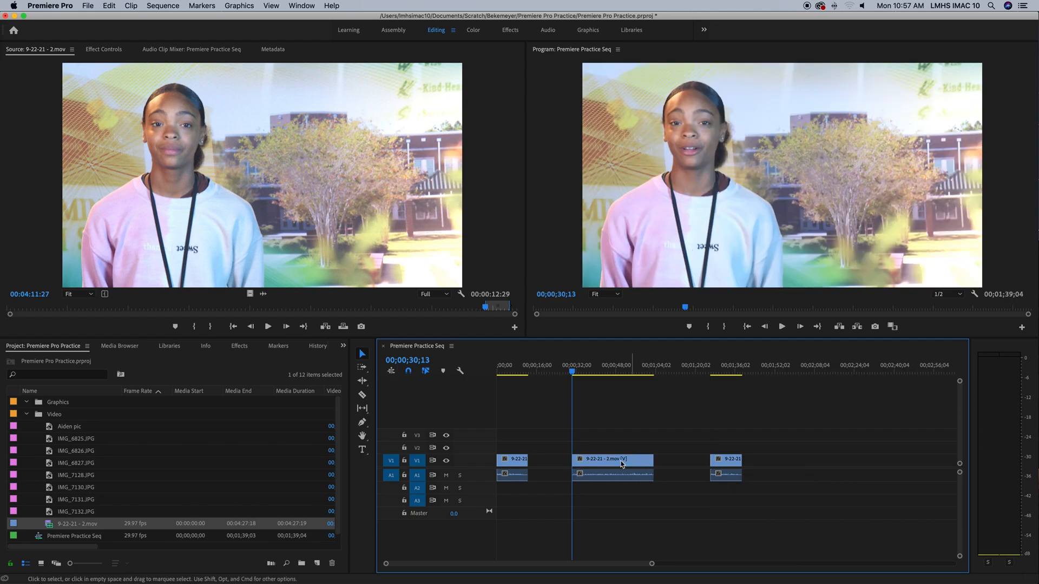
pyautogui.moveTo(584, 371); pyautogui.dragTo(540, 379)
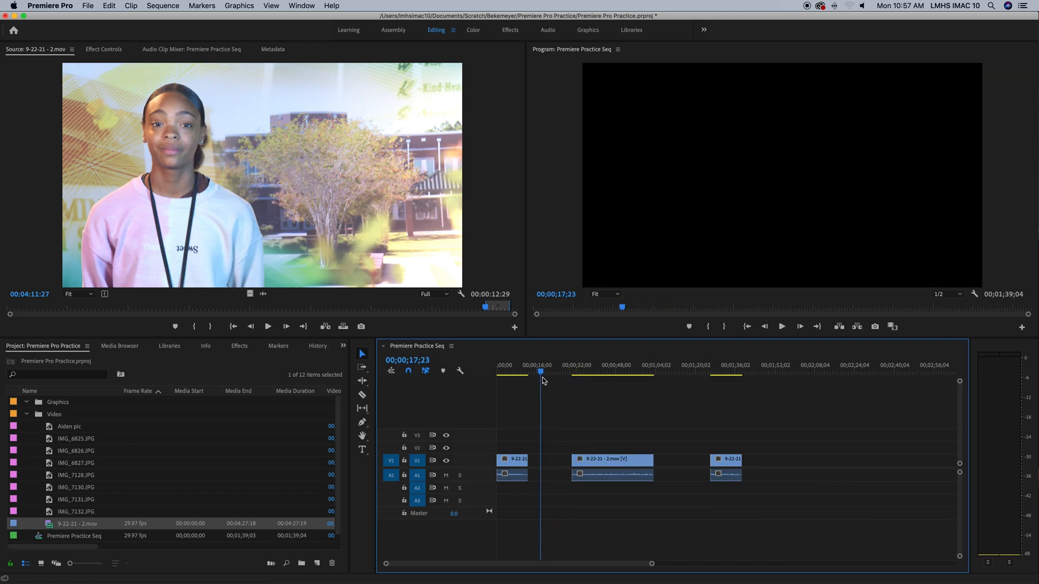
# - Try deleting the trimmed middle clip and closing the gap it leaves between the remaining clips
pyautogui.moveTo(550, 417); pyautogui.dragTo(660, 504)
pyautogui.press('Delete')
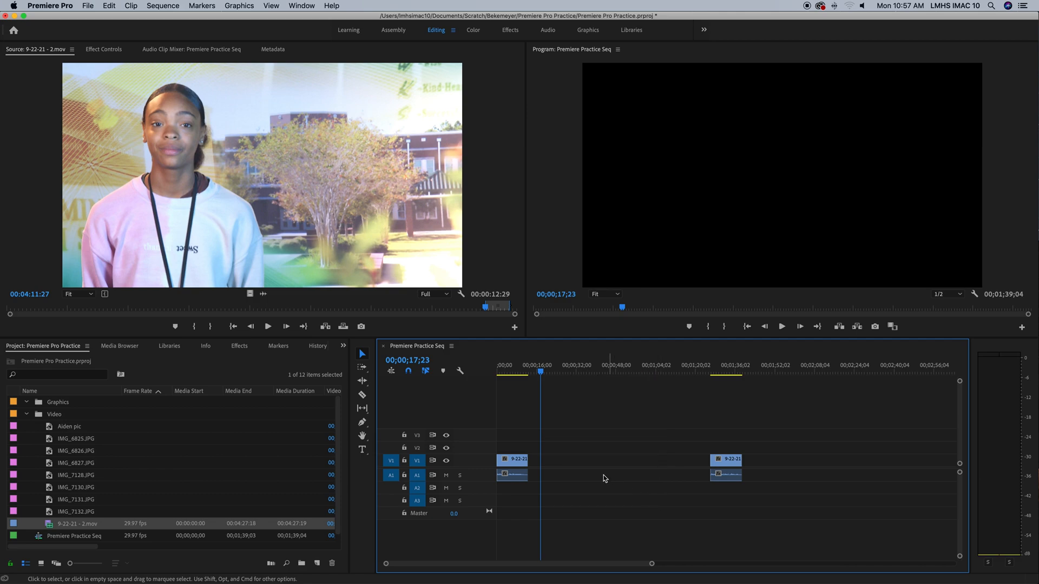
pyautogui.click(564, 465)
pyautogui.press('Delete')
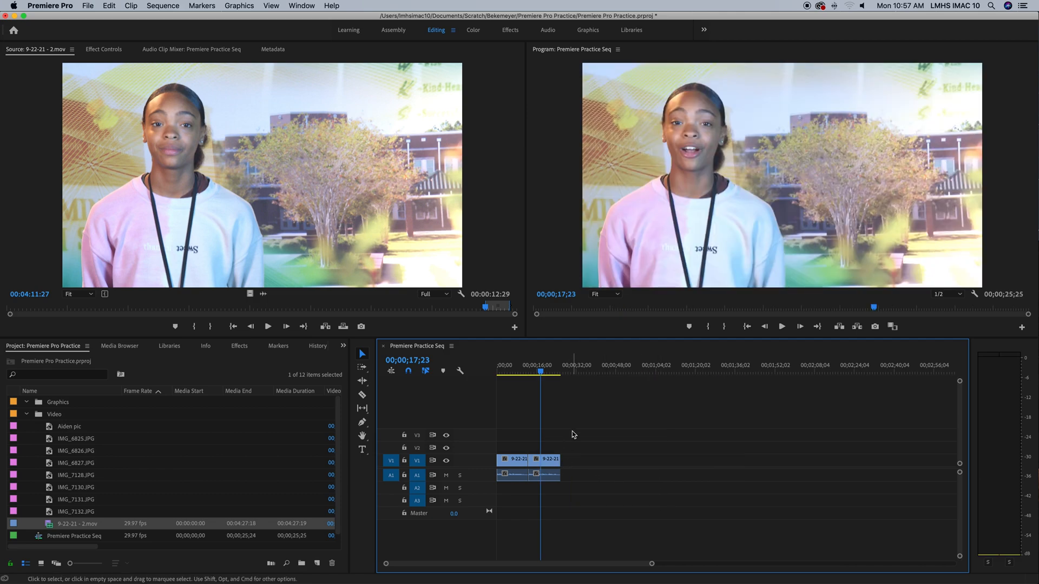
# - Undo the gap closing, the deletion, the trims and the razor split of the first clip
pyautogui.moveTo(540, 371)
pyautogui.mouseDown()
pyautogui.moveTo(527, 376)
pyautogui.moveTo(546, 375)
pyautogui.mouseUp()
pyautogui.press('super+z')
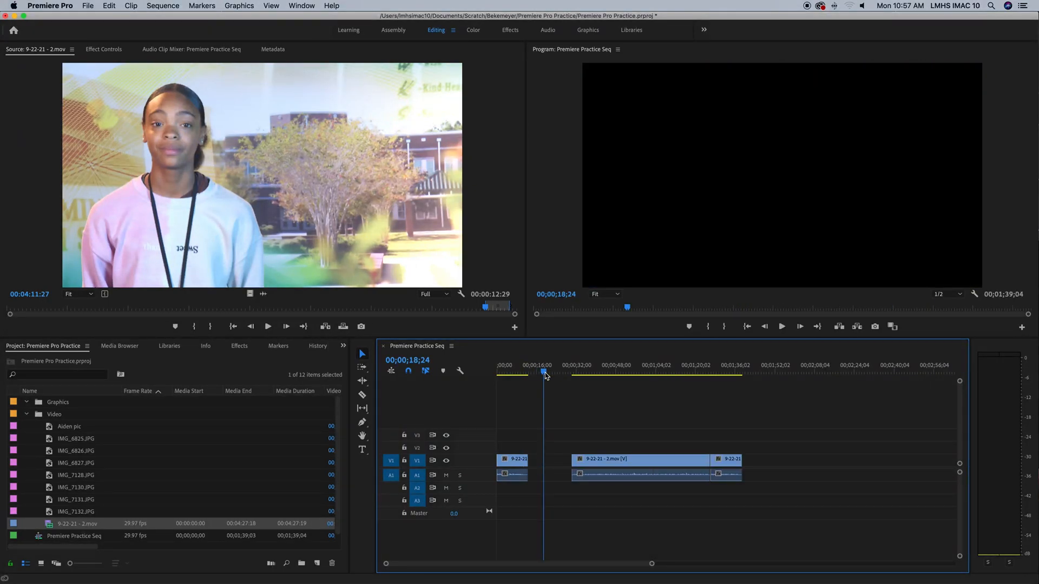
pyautogui.press('super+z')
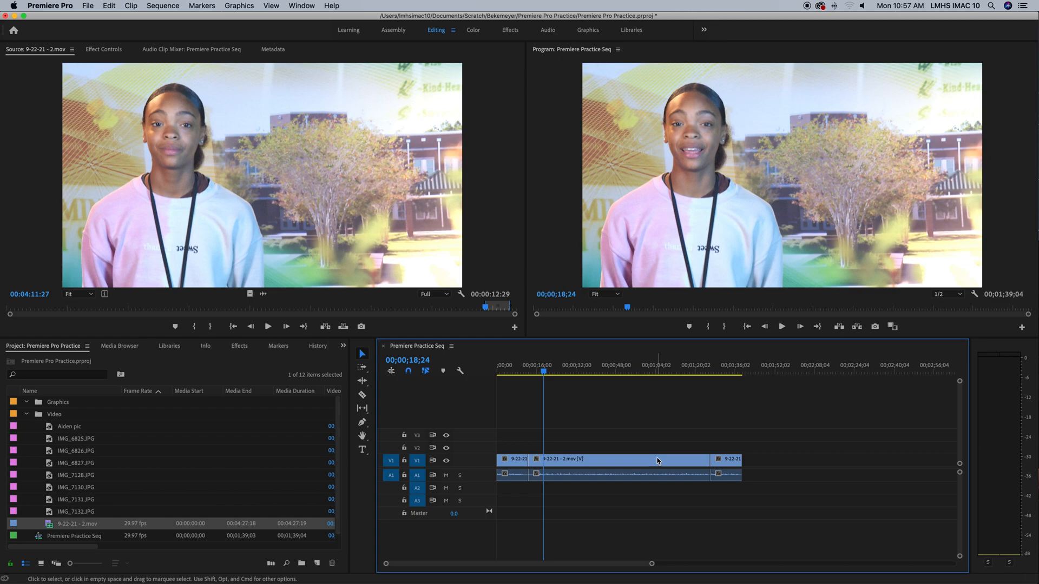
pyautogui.press('super+z')
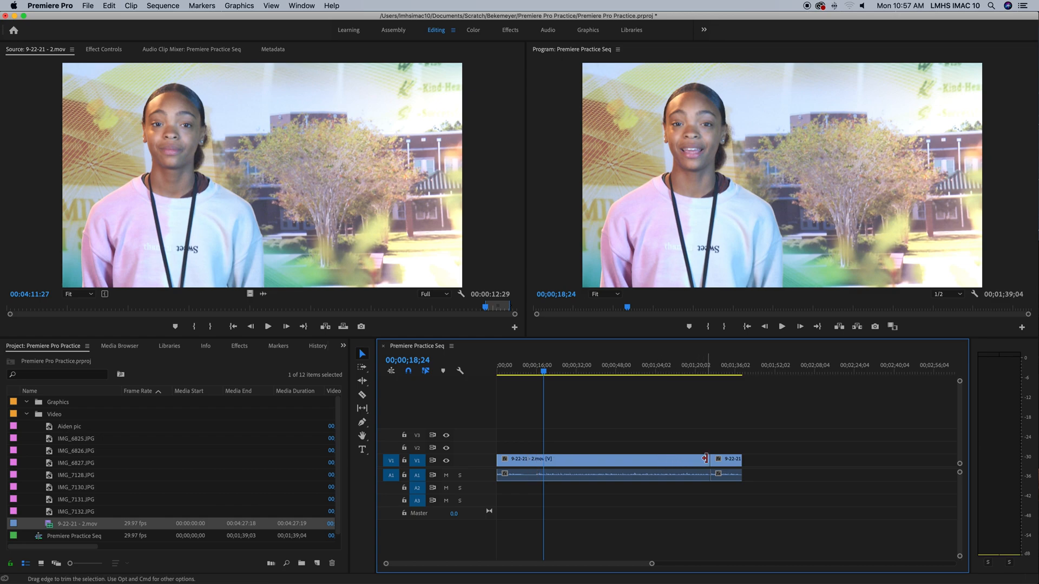
# - Trim the end of the first clip to about 00;00;15 and close the resulting gap before the second clip
pyautogui.moveTo(705, 458); pyautogui.dragTo(533, 469)
pyautogui.click(561, 462)
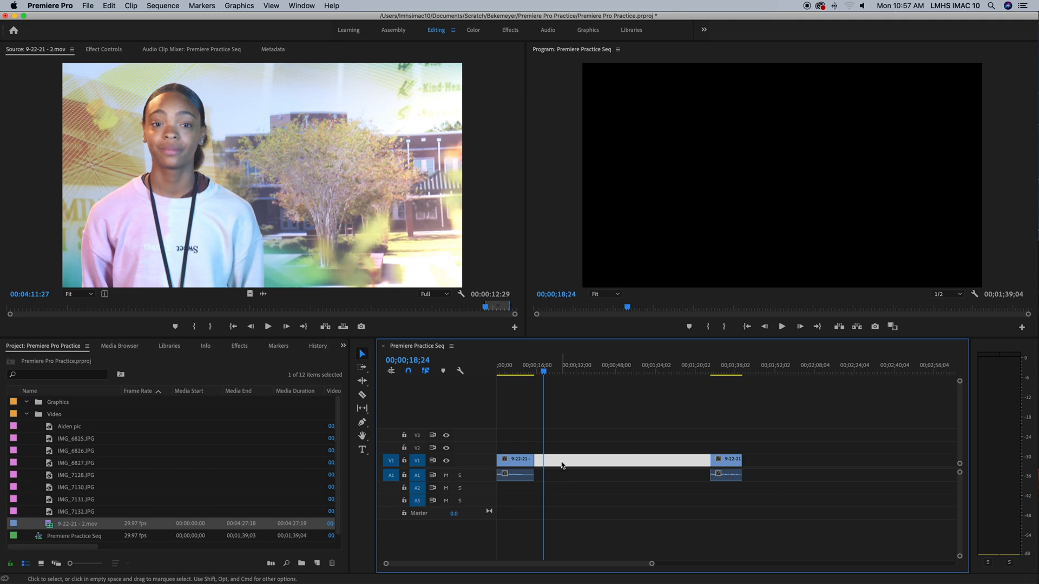
pyautogui.press('Delete')
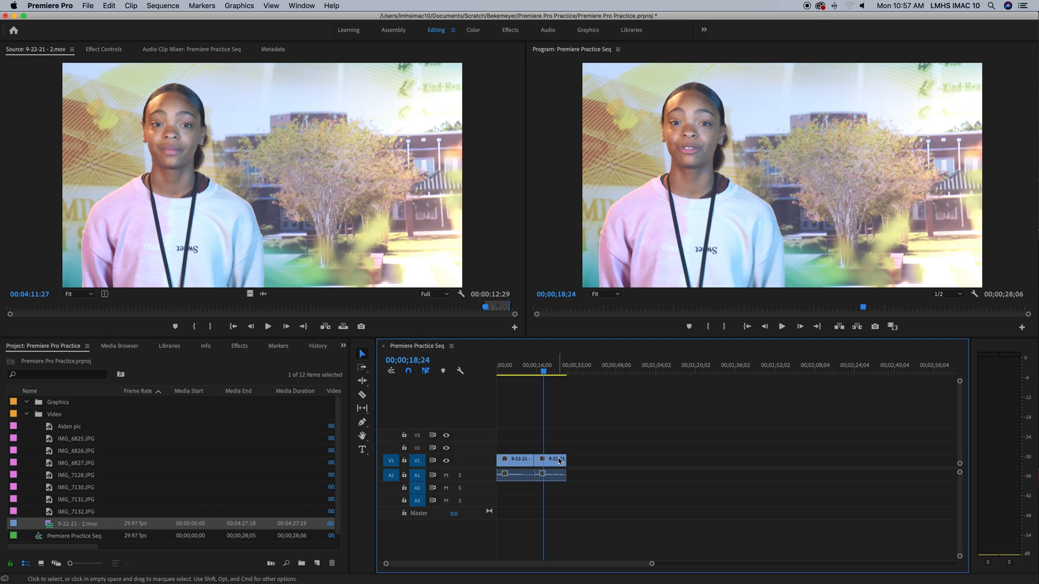
# - Add the marked source range to the timeline at about 00;01;32 and expand the V1 and A1 tracks
pyautogui.moveTo(239, 203); pyautogui.dragTo(735, 472)
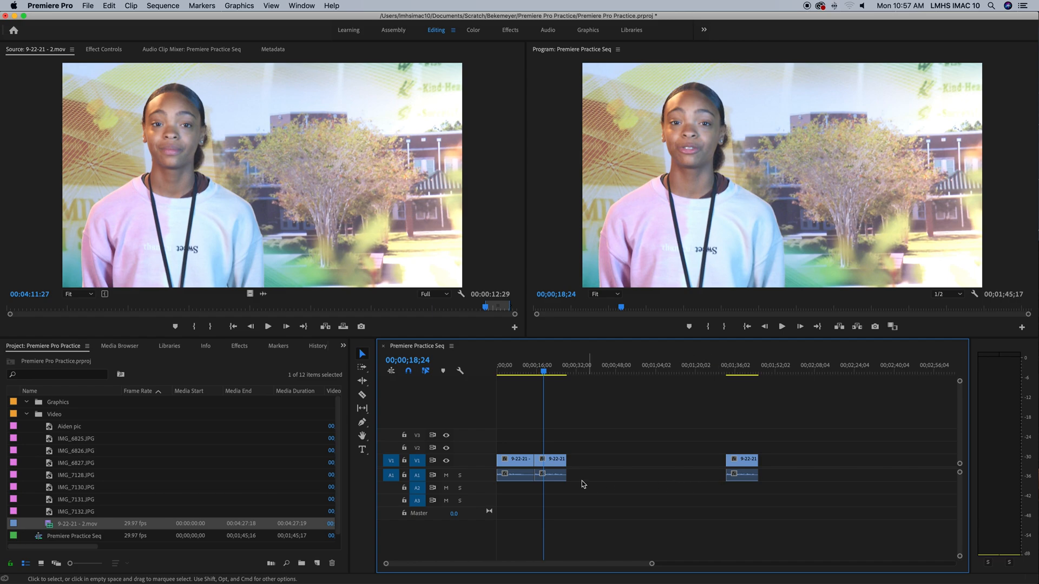
pyautogui.doubleClick(489, 479)
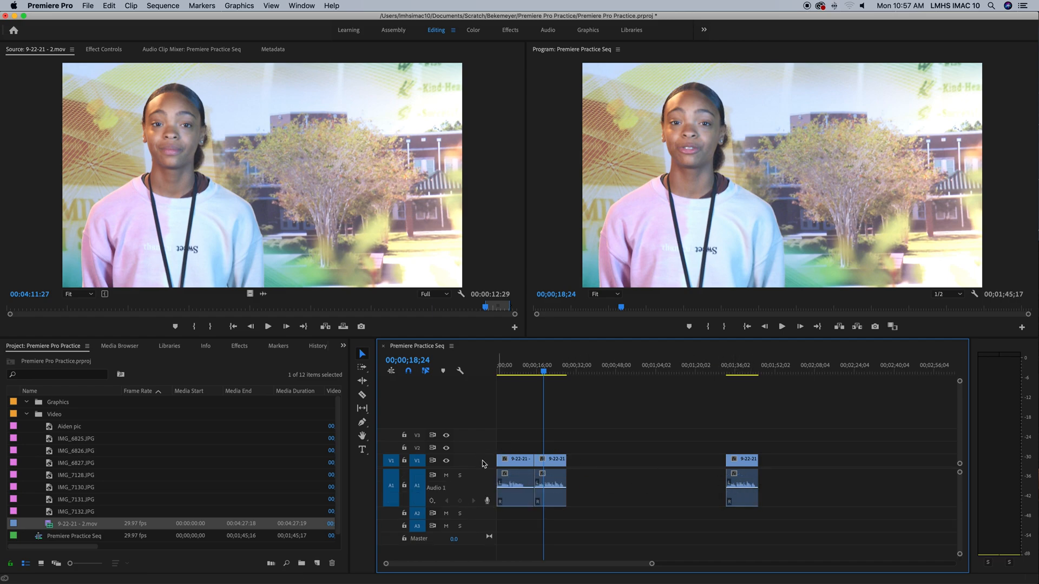
pyautogui.doubleClick(484, 461)
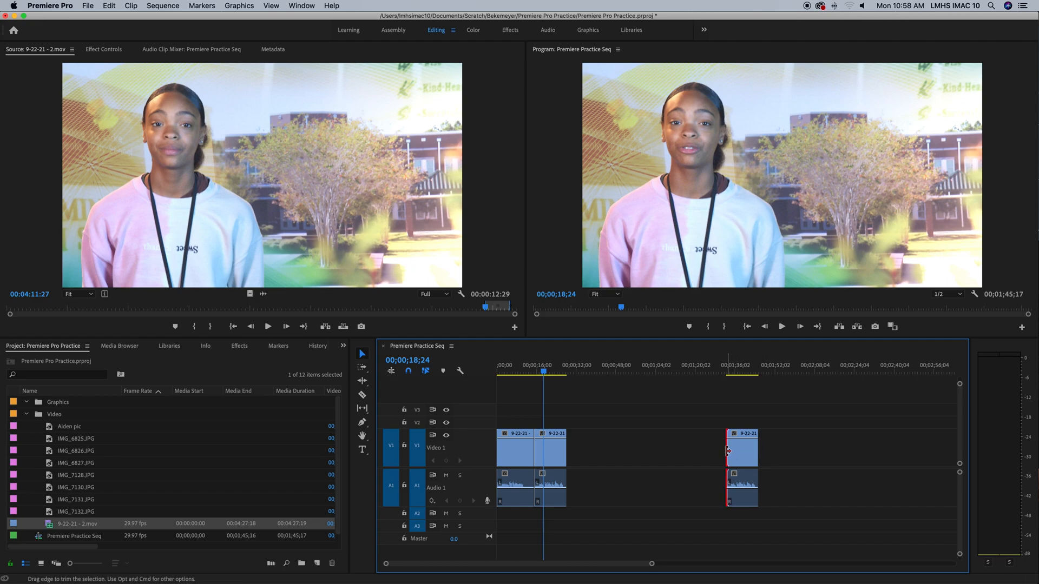
# - Extend the third clip at both ends to a duration of about 38 seconds
pyautogui.moveTo(726, 451); pyautogui.dragTo(670, 453)
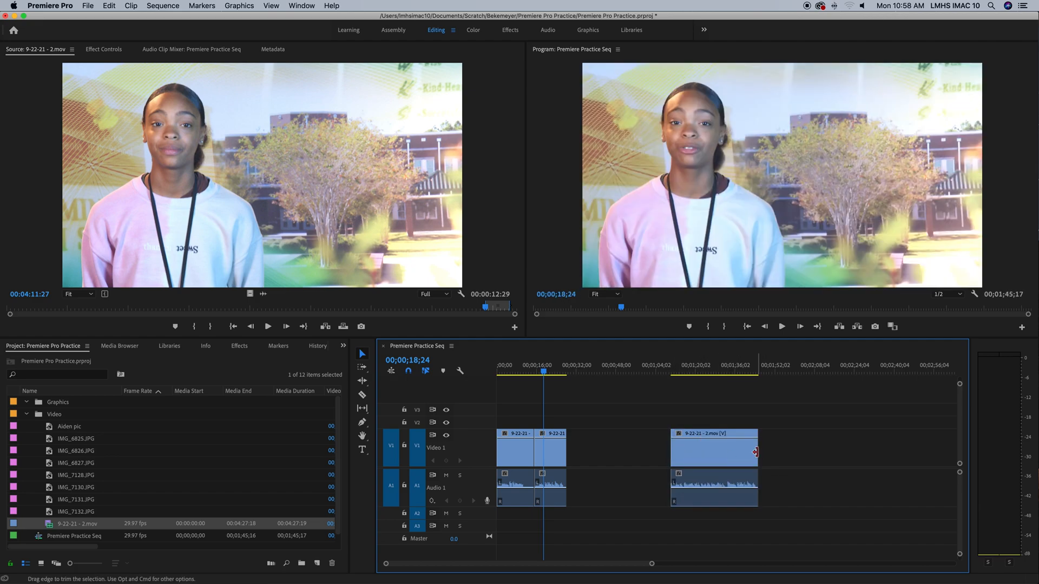
pyautogui.moveTo(757, 452); pyautogui.dragTo(811, 453)
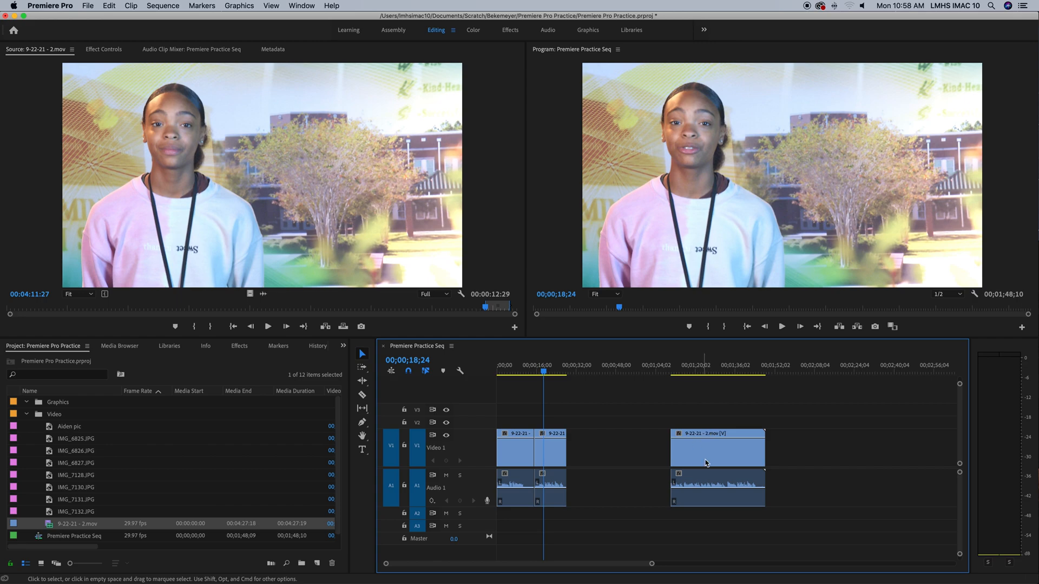
pyautogui.click(696, 453)
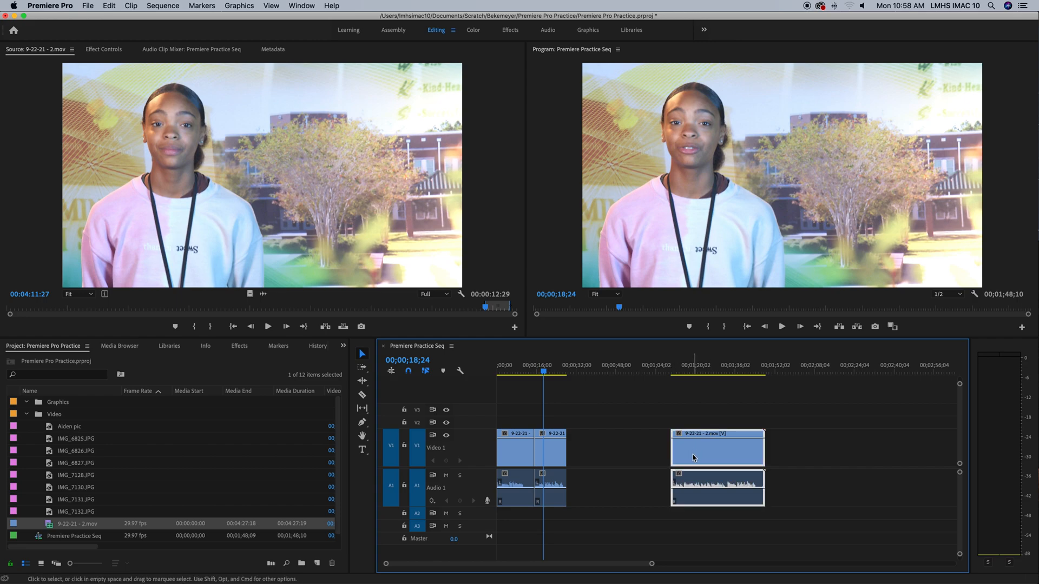
# - Move the linked third clip out to about 00;01;55 and back so it starts at about 00;00;58
pyautogui.click(647, 483)
pyautogui.click(615, 460)
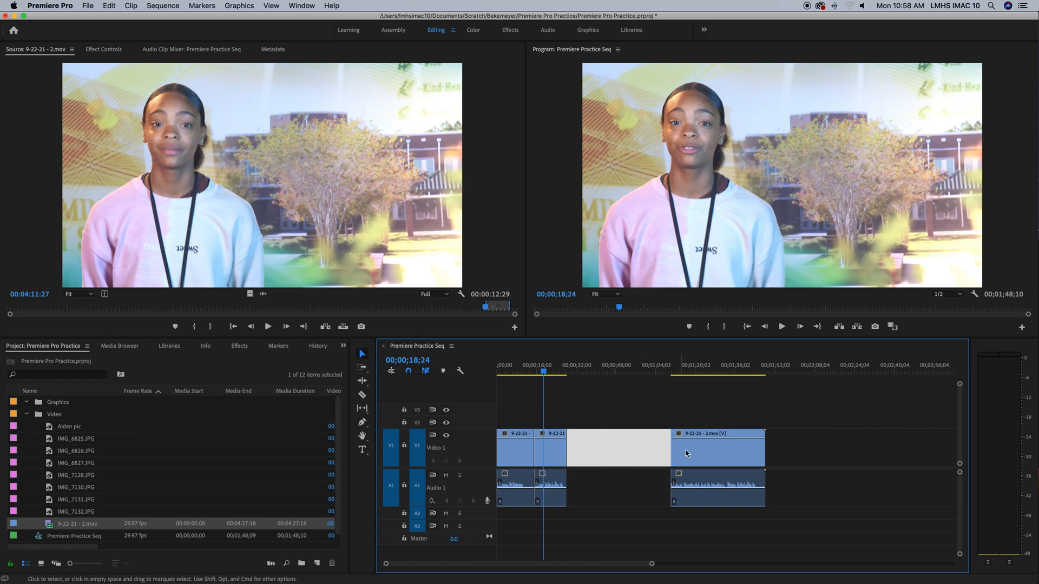
pyautogui.click(705, 454)
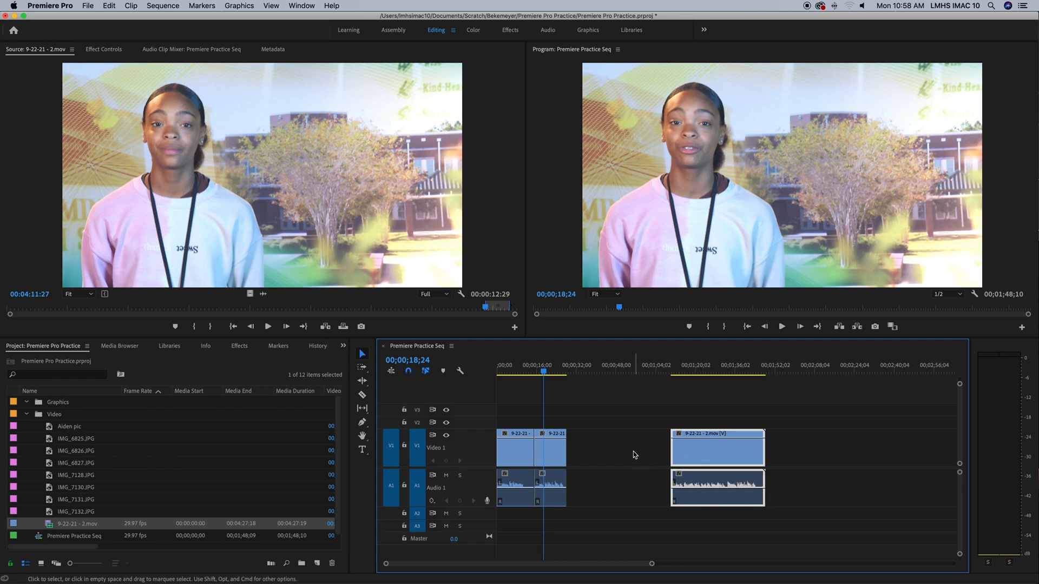
pyautogui.moveTo(703, 454); pyautogui.dragTo(819, 459)
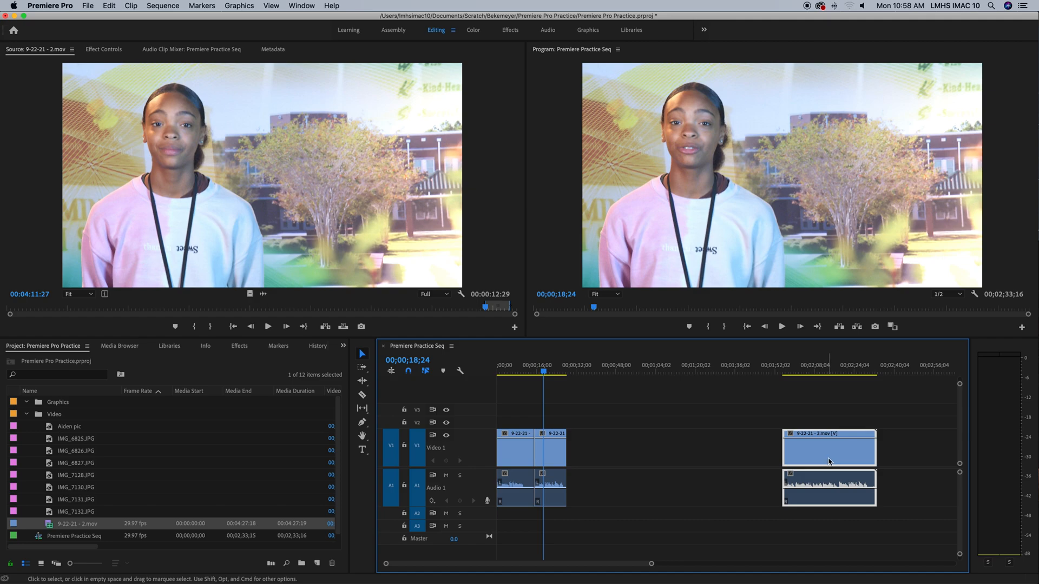
pyautogui.moveTo(832, 461); pyautogui.dragTo(689, 454)
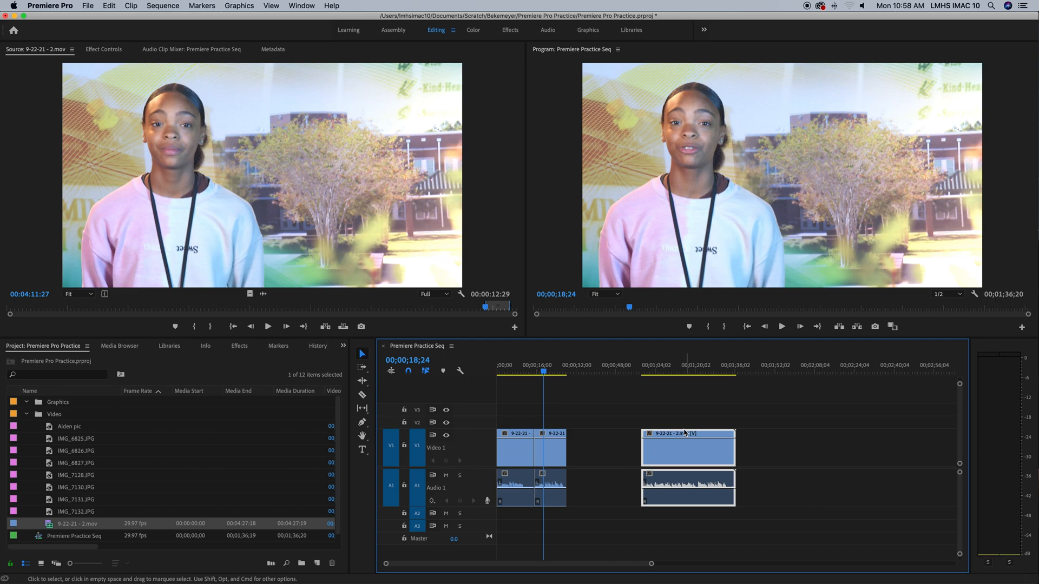
# - Try extending the end of the third clip further
pyautogui.click(659, 420)
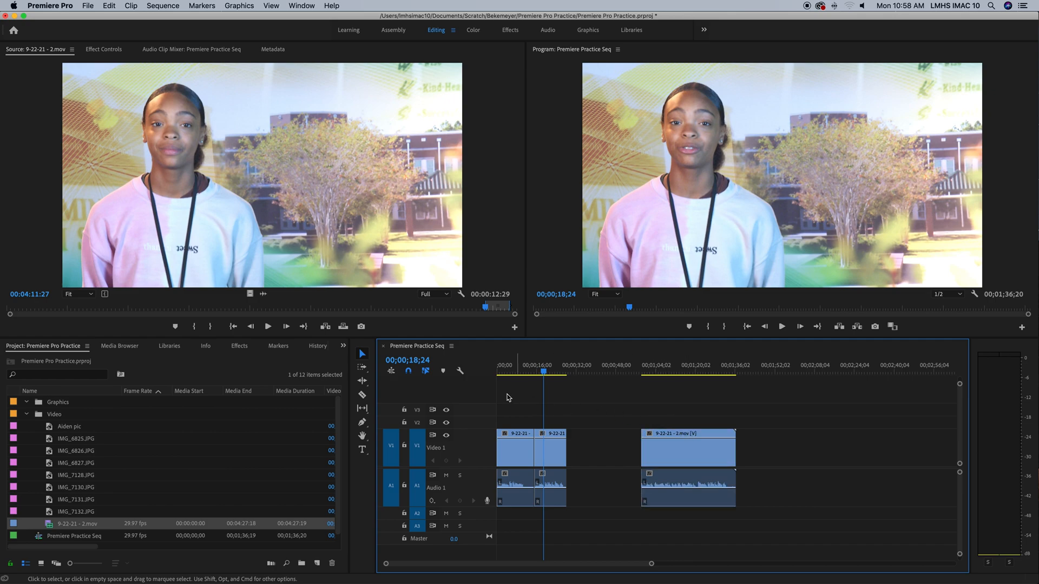
pyautogui.click(676, 455)
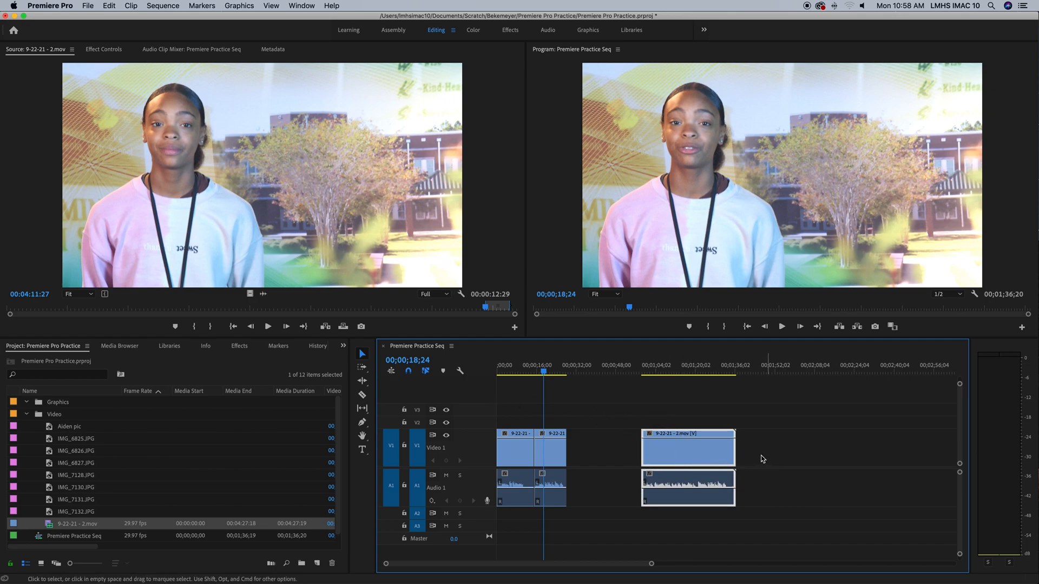
pyautogui.moveTo(735, 460)
pyautogui.mouseDown()
pyautogui.moveTo(690, 460)
pyautogui.moveTo(740, 458)
pyautogui.mouseUp()
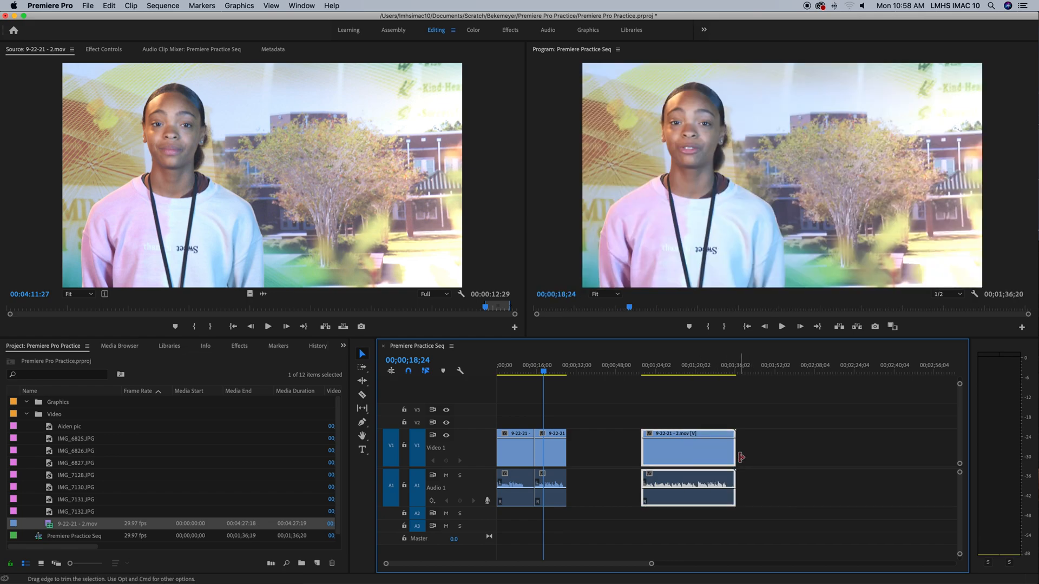
# - Turn off Linked Selection and select only the video part of the third clip
pyautogui.click(426, 374)
pyautogui.click(597, 436)
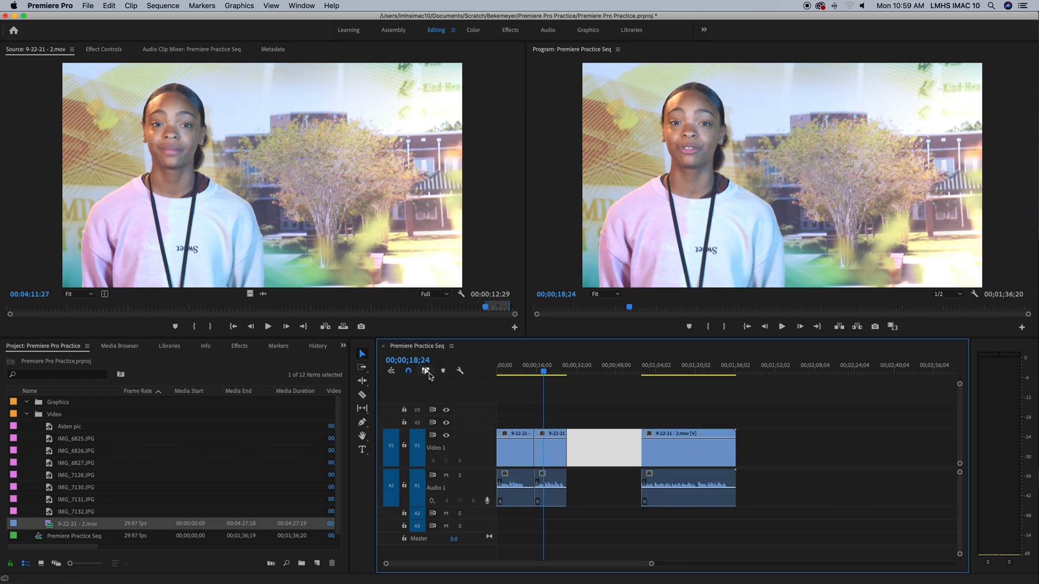
pyautogui.click(677, 456)
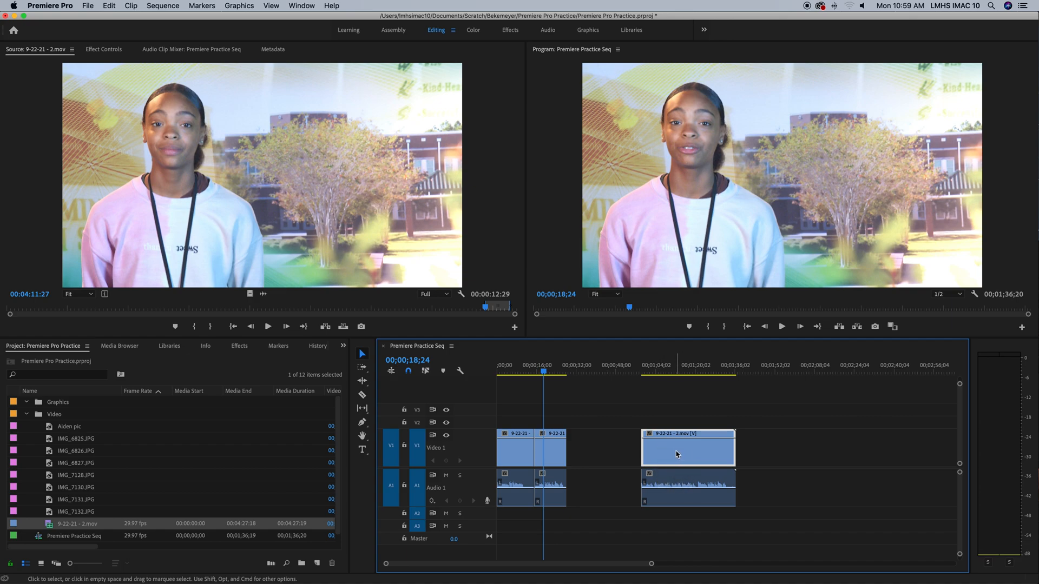
# - Move the third clip's video about 49 seconds and the second clip's video about 43 seconds later than their audio
pyautogui.moveTo(676, 455); pyautogui.dragTo(790, 454)
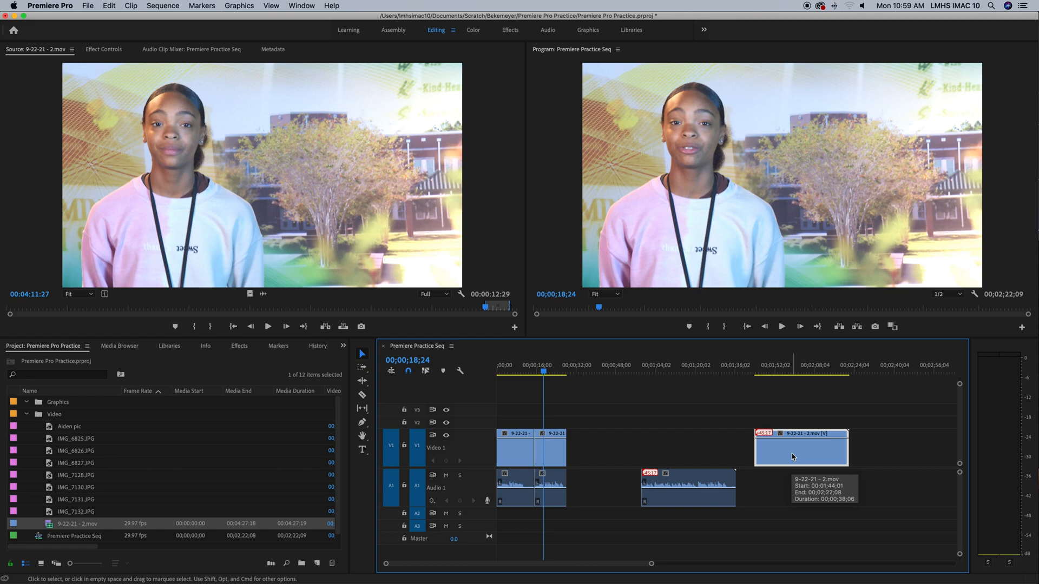
pyautogui.moveTo(790, 457); pyautogui.dragTo(721, 456)
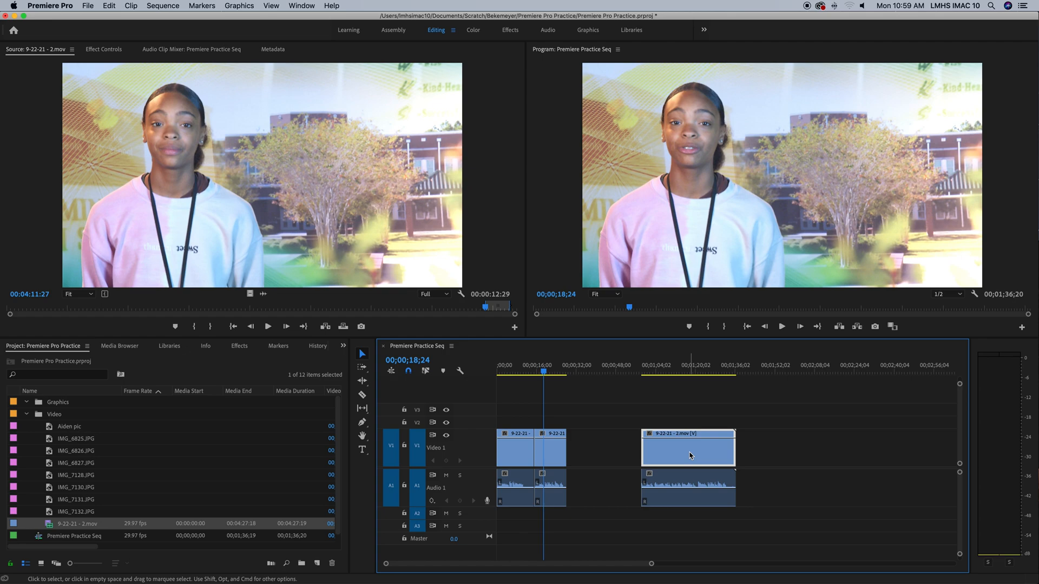
pyautogui.moveTo(691, 455); pyautogui.dragTo(814, 460)
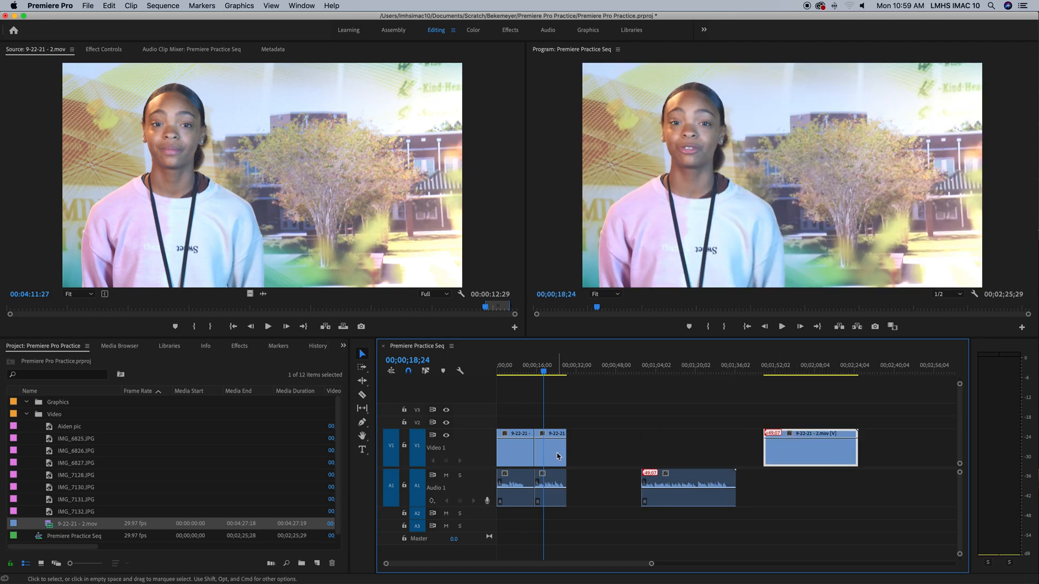
pyautogui.moveTo(555, 456); pyautogui.dragTo(658, 454)
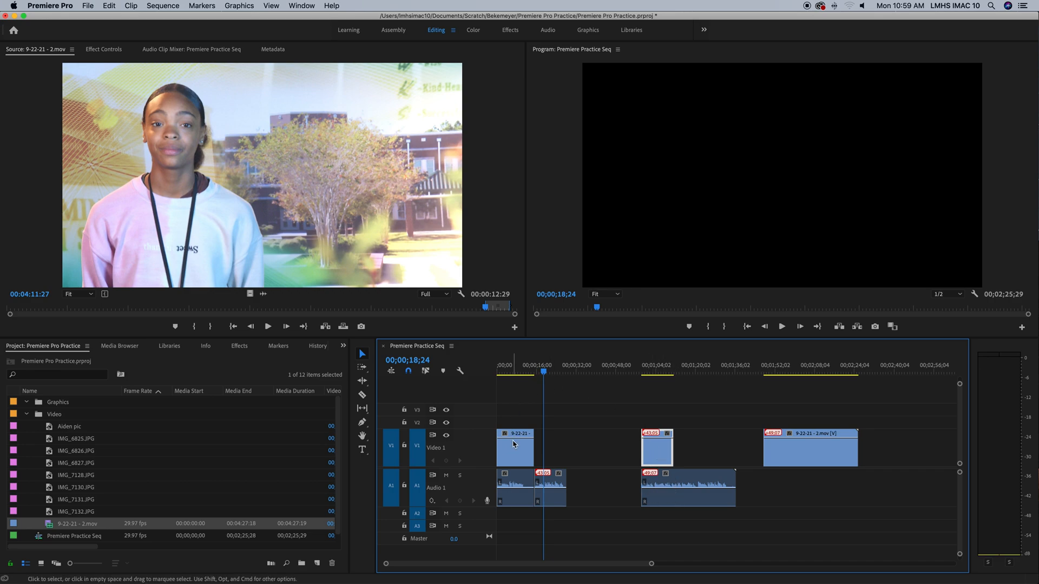
# - Move the first clip's video directly behind the second clip's video and the third clip's video up against it, separately from their audio
pyautogui.moveTo(513, 443); pyautogui.dragTo(689, 453)
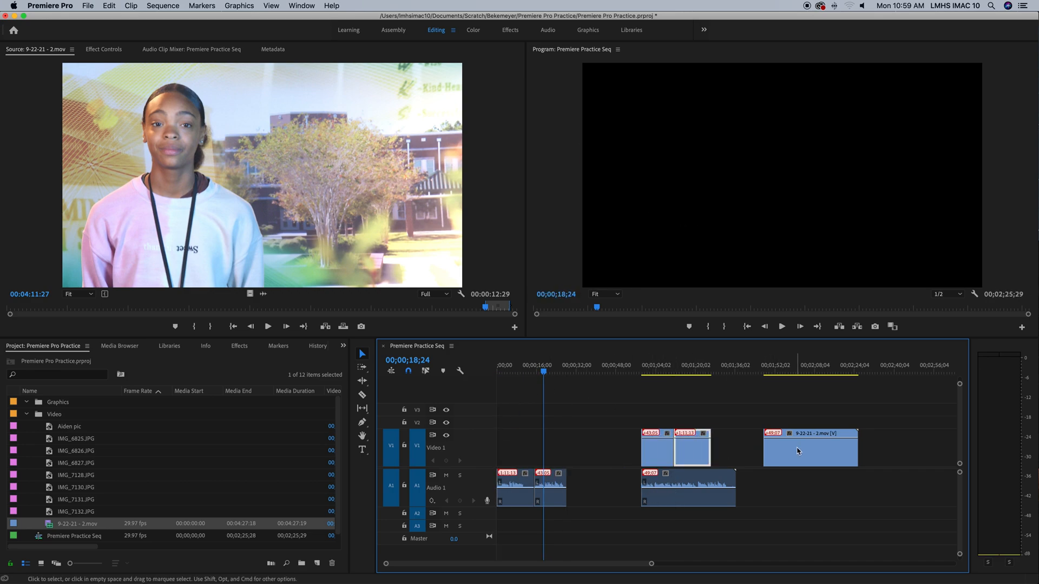
pyautogui.moveTo(797, 450); pyautogui.dragTo(746, 455)
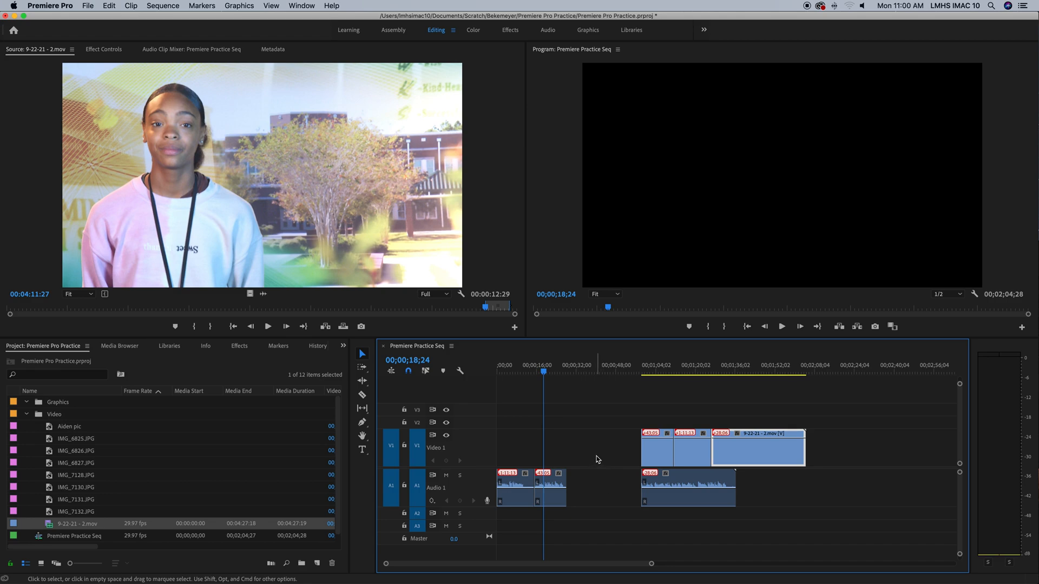
# - Undo the timeline edits back to the long first clip followed directly by the short second clip
pyautogui.click(108, 6)
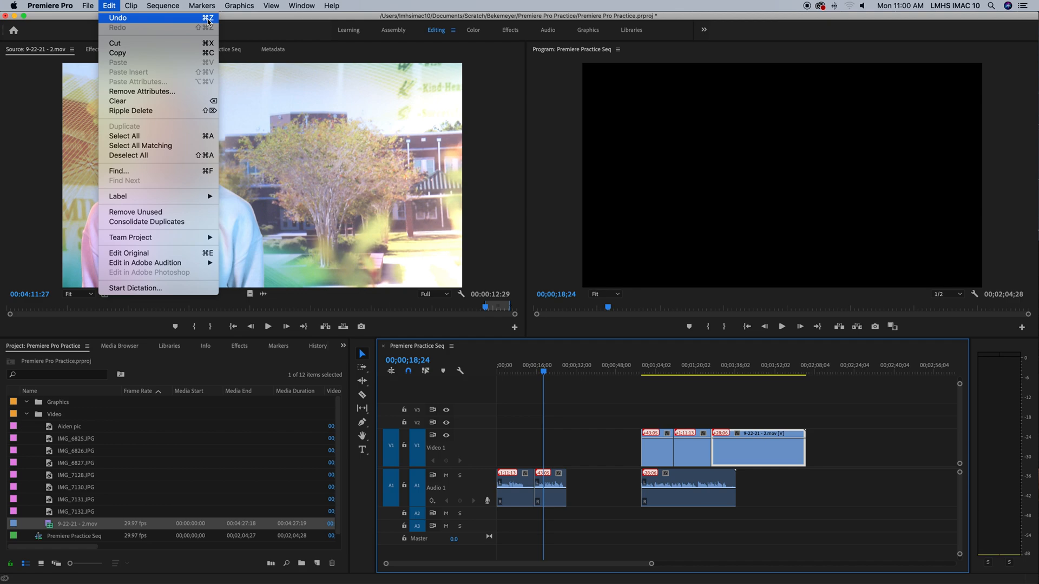
pyautogui.click(208, 22)
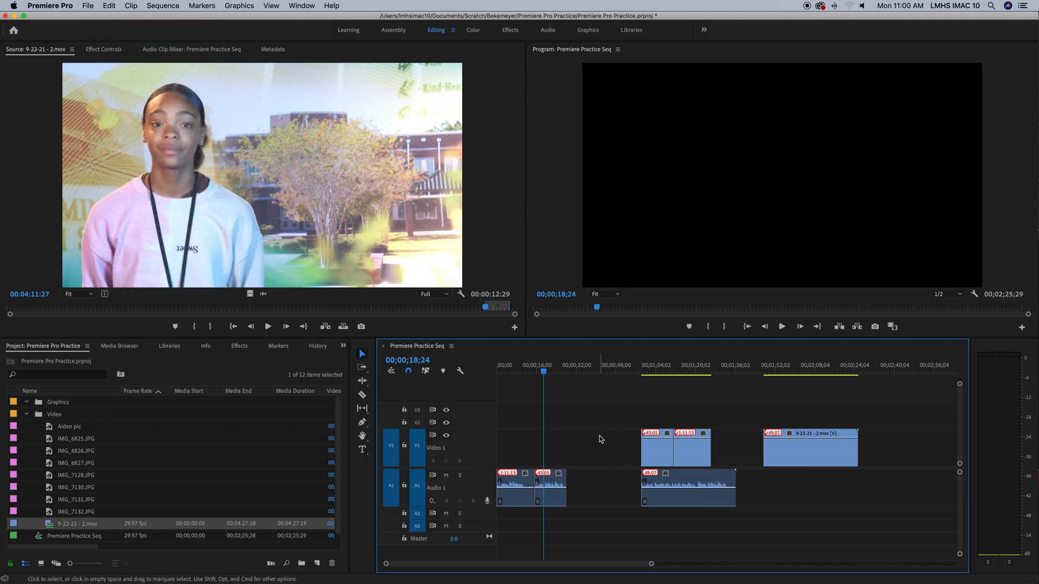
pyautogui.press('super+z')
pyautogui.press('super+z')
pyautogui.press('super+z')
pyautogui.press('super+z')
pyautogui.press('super+z')
pyautogui.press('super+z')
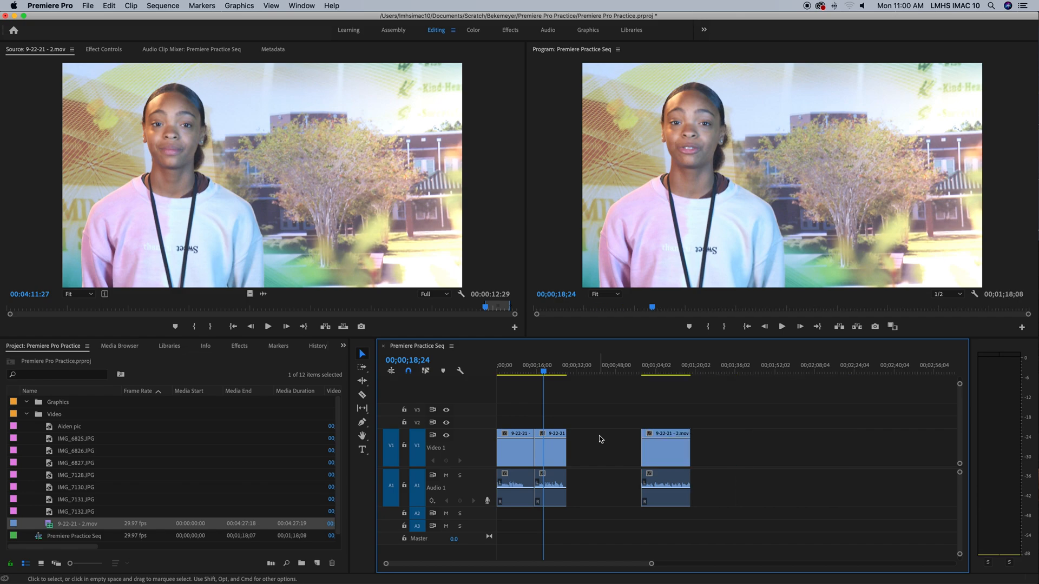
pyautogui.press('super+z')
pyautogui.press('super+z')
pyautogui.press('super+z')
pyautogui.press('super+z')
pyautogui.press('super+z')
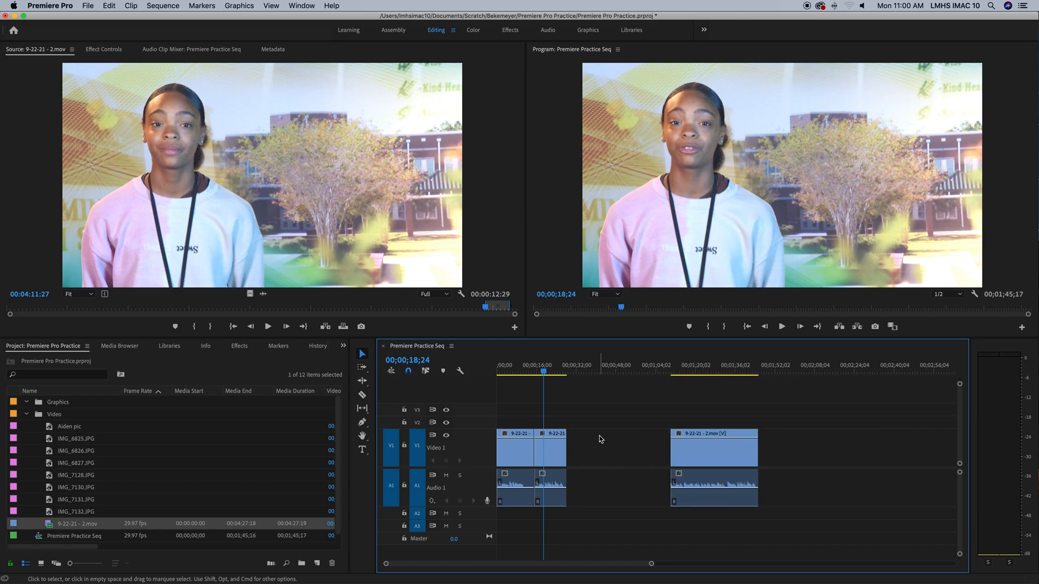
pyautogui.press('super+z')
pyautogui.press('super+z')
pyautogui.press('super+z')
pyautogui.press('super+z')
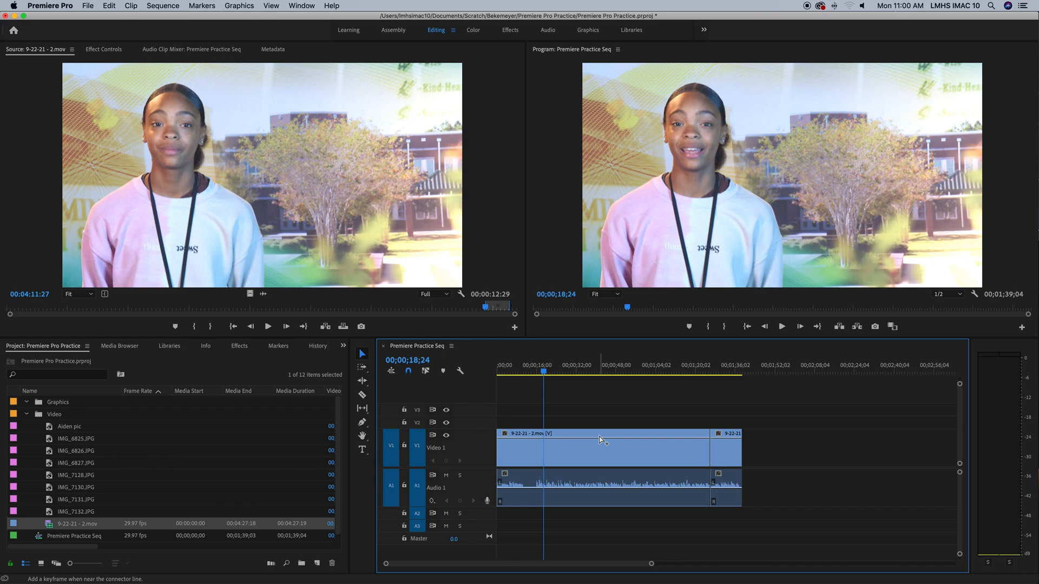
# - Turn Linked Selection back on and select the short second clip together with its audio
pyautogui.click(425, 372)
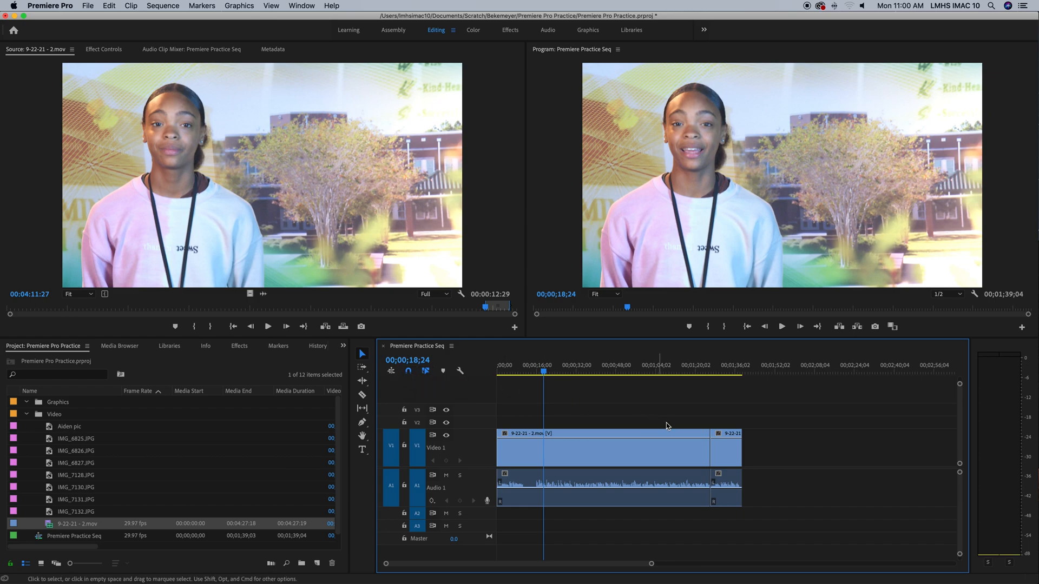
pyautogui.moveTo(724, 454)
pyautogui.mouseDown()
pyautogui.moveTo(749, 453)
pyautogui.moveTo(728, 454)
pyautogui.mouseUp()
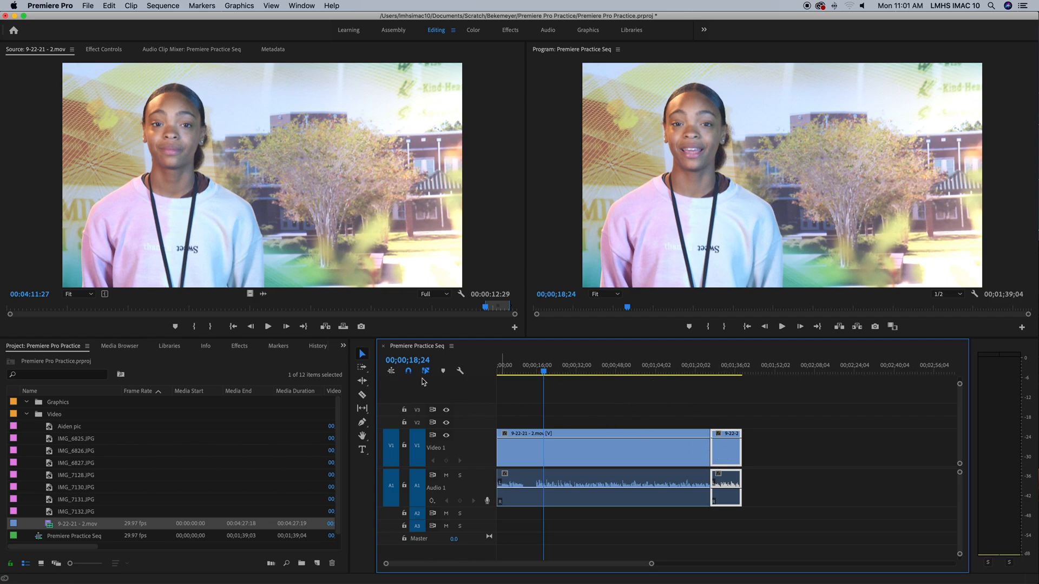
# - With Snap off, place the second clip a sliver after the first clip's end and play across the gap
pyautogui.moveTo(730, 462)
pyautogui.mouseDown()
pyautogui.moveTo(834, 462)
pyautogui.moveTo(731, 461)
pyautogui.mouseUp()
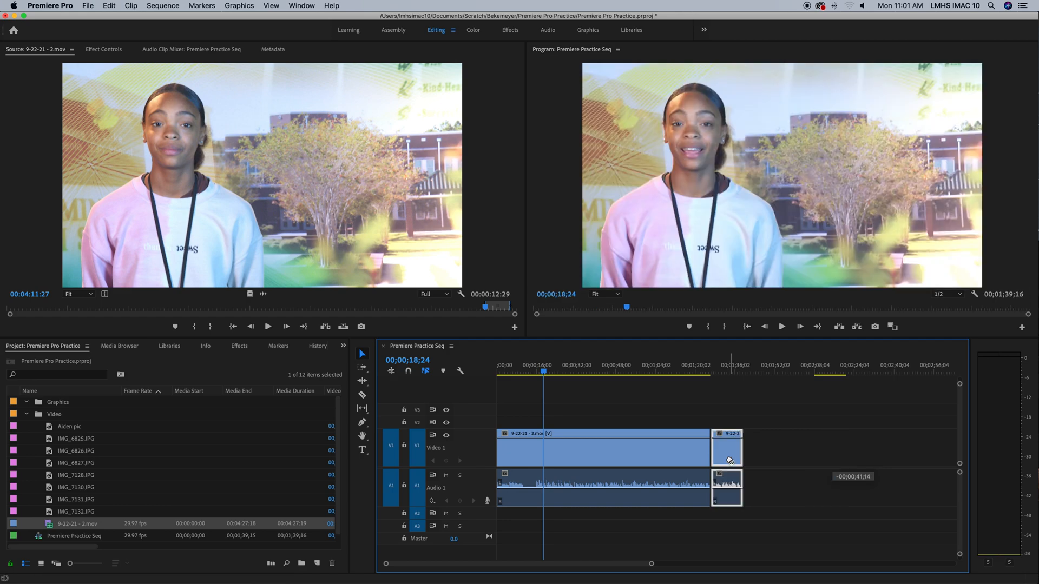
pyautogui.click(703, 372)
pyautogui.press('space')
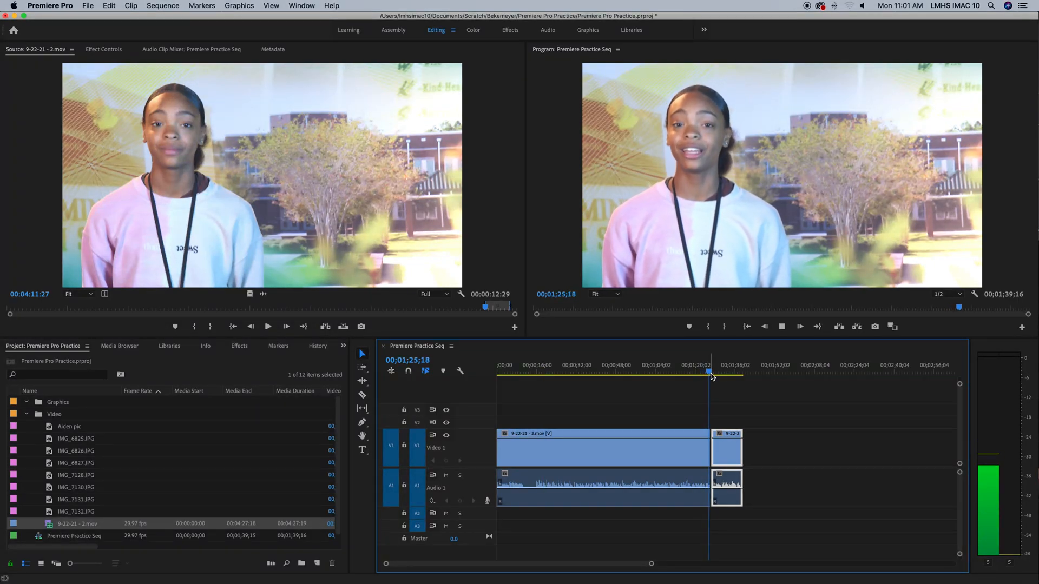
pyautogui.press('space')
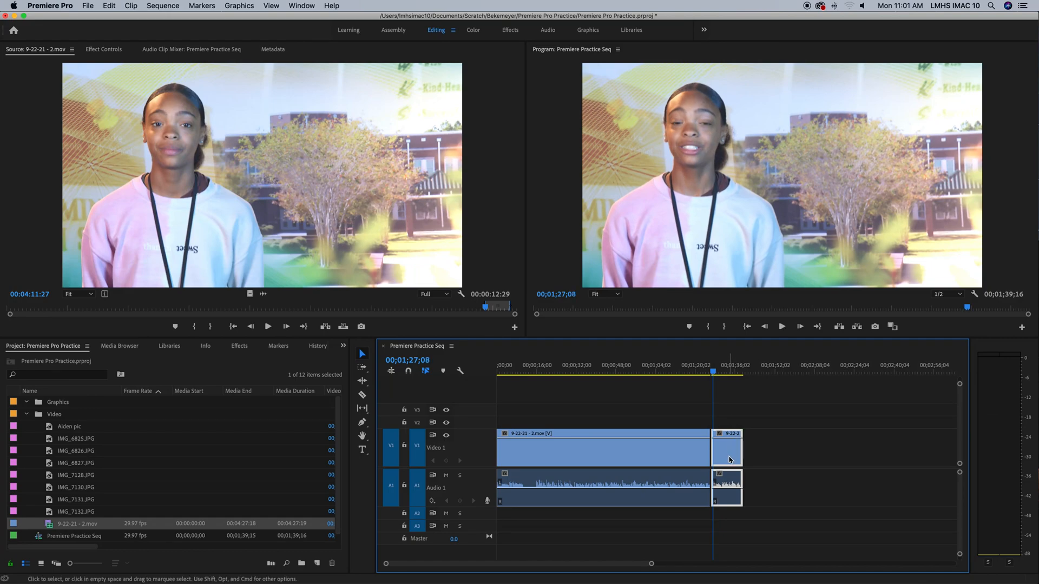
# - With Snap on, move the second clip about 17 seconds later and snap it back against the first clip's end
pyautogui.moveTo(729, 459); pyautogui.dragTo(768, 461)
pyautogui.moveTo(720, 372); pyautogui.dragTo(739, 374)
pyautogui.moveTo(771, 459)
pyautogui.mouseDown()
pyautogui.moveTo(756, 458)
pyautogui.moveTo(772, 457)
pyautogui.mouseUp()
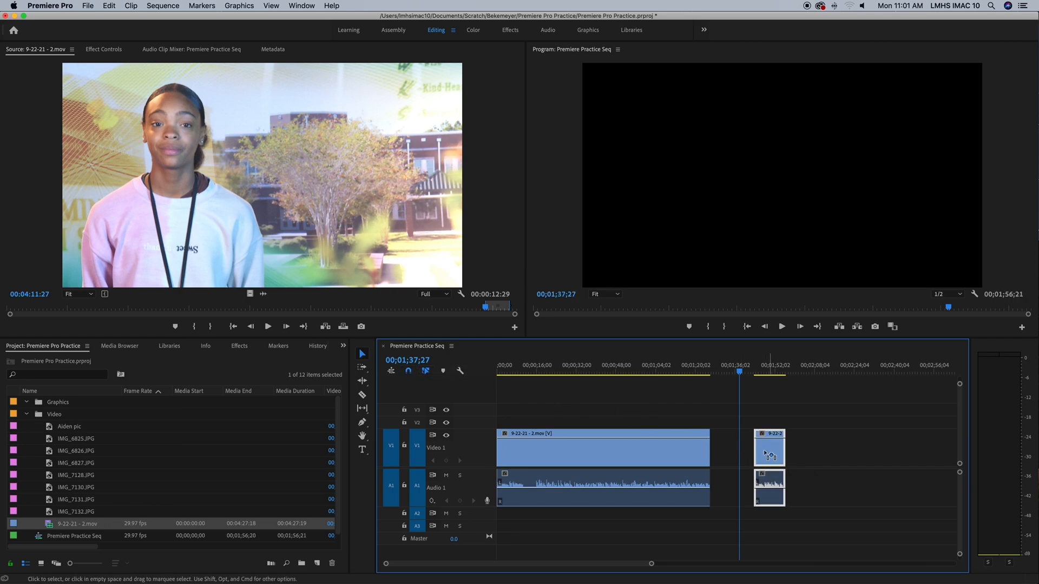
pyautogui.moveTo(772, 454); pyautogui.dragTo(721, 449)
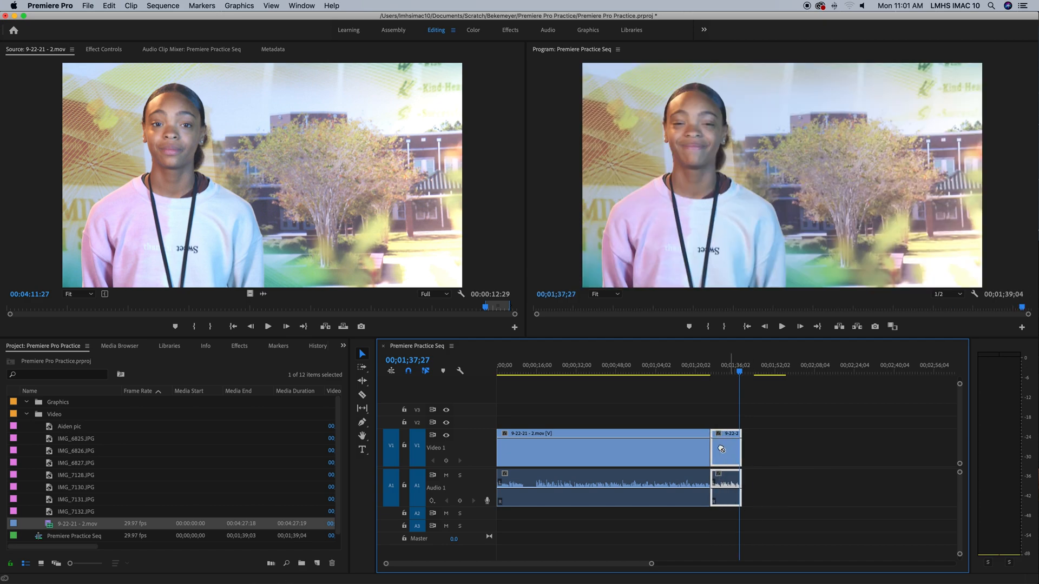
pyautogui.click(409, 373)
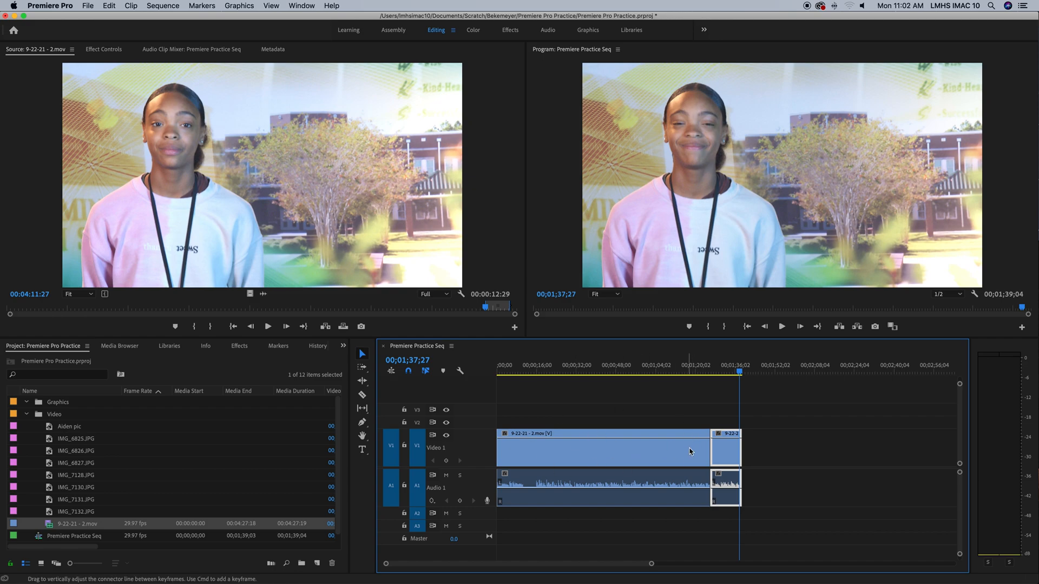
# - Save the project, move the playhead to 00;00;21;01 and save the project again
pyautogui.click(89, 6)
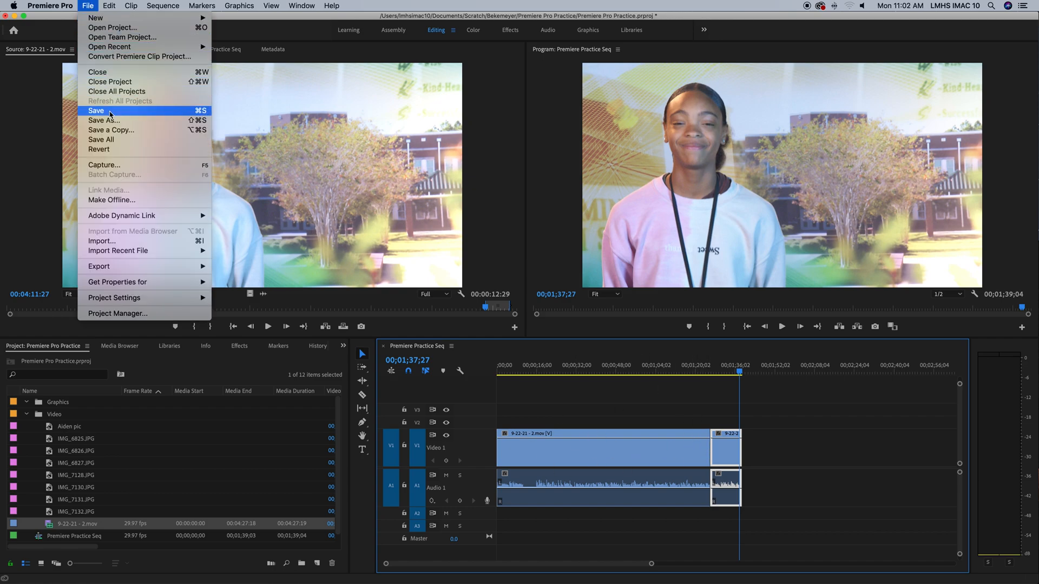
pyautogui.click(110, 112)
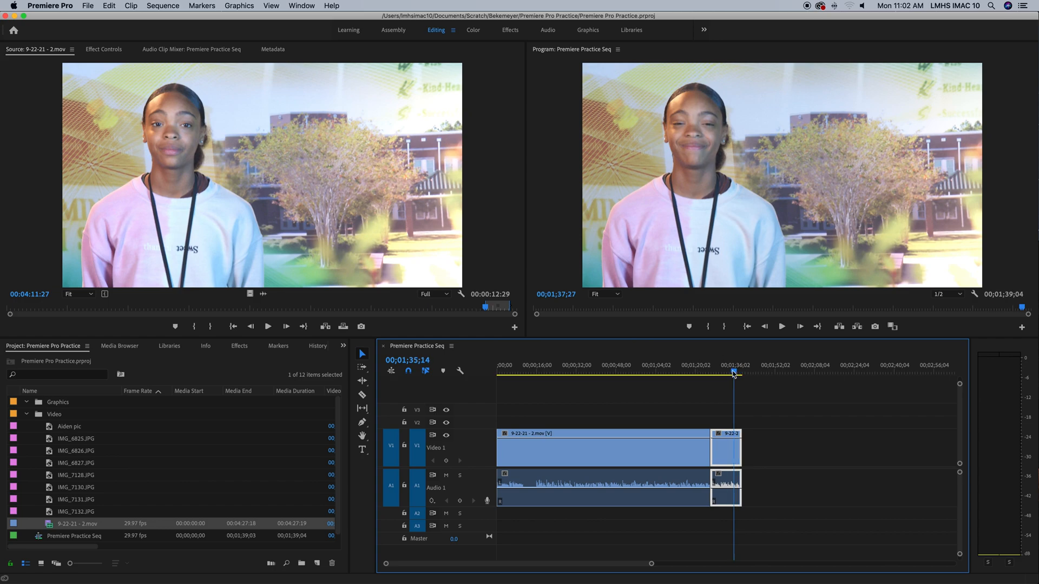
pyautogui.moveTo(739, 372); pyautogui.dragTo(548, 382)
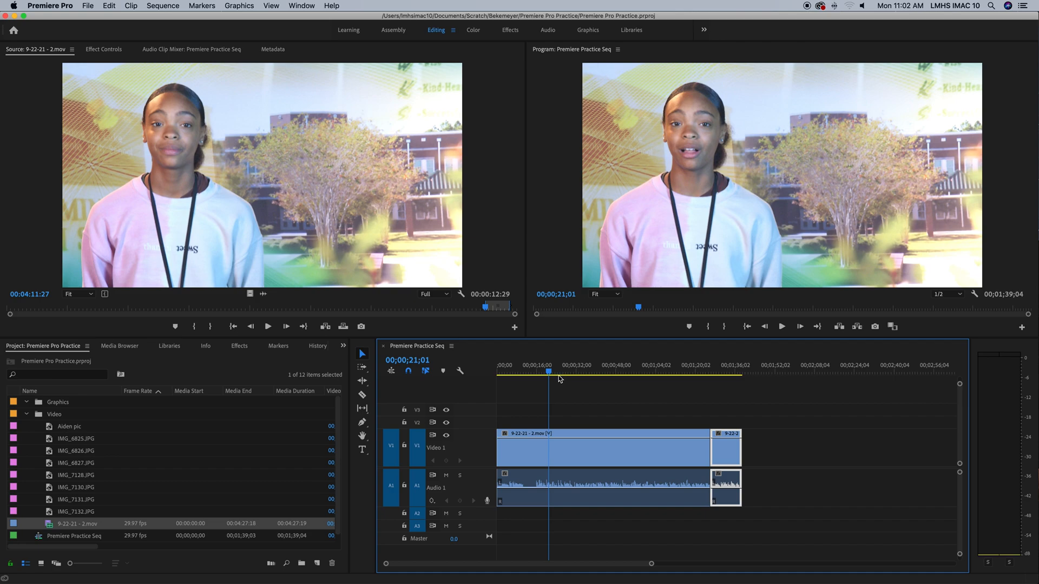
pyautogui.click(87, 6)
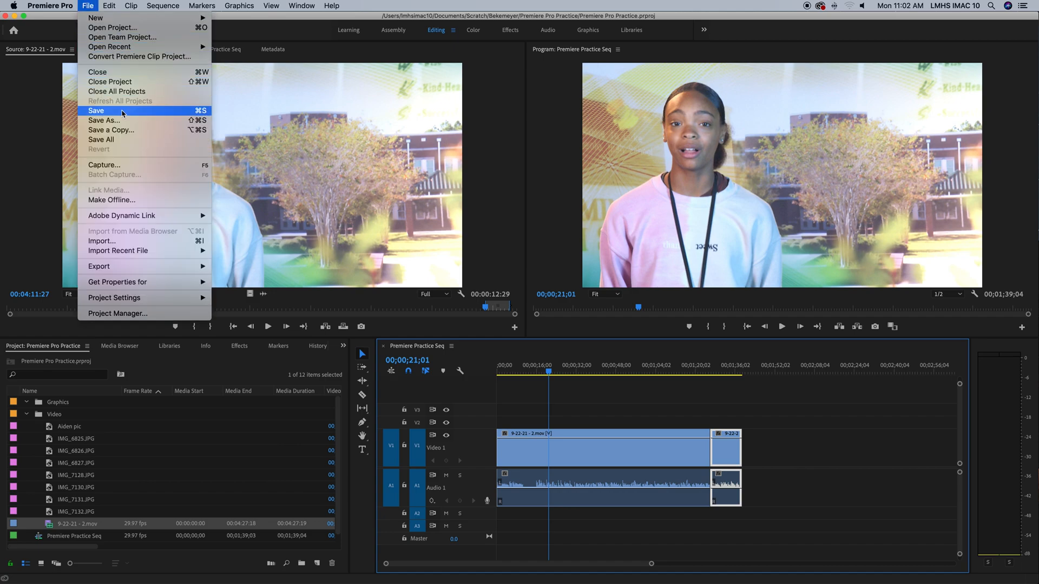
pyautogui.click(194, 116)
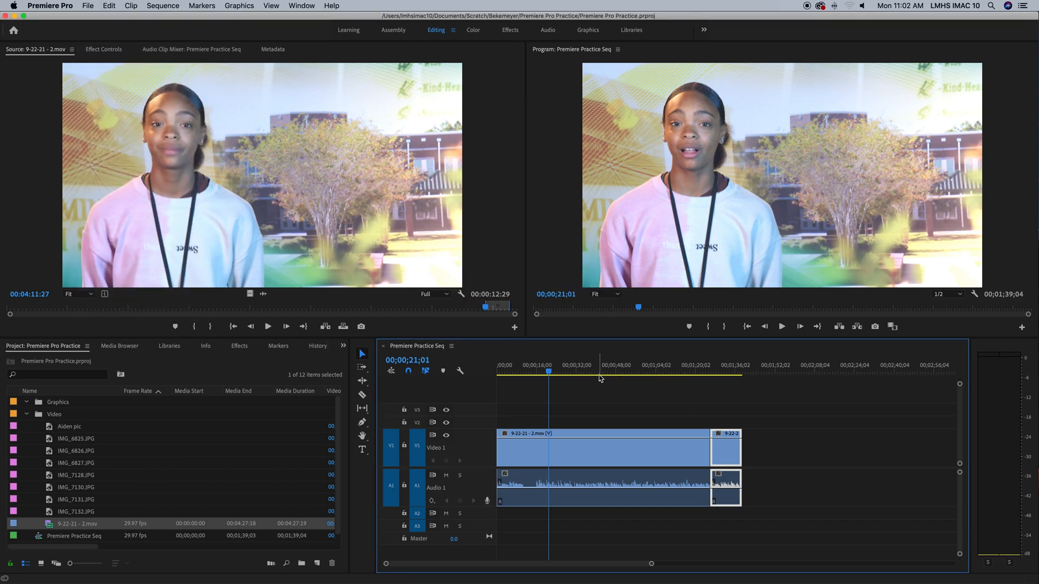
# - Save the project with the playhead at 00;00;22;02, move the playhead to 00;01;08;15 and save again
pyautogui.click(569, 374)
pyautogui.click(552, 374)
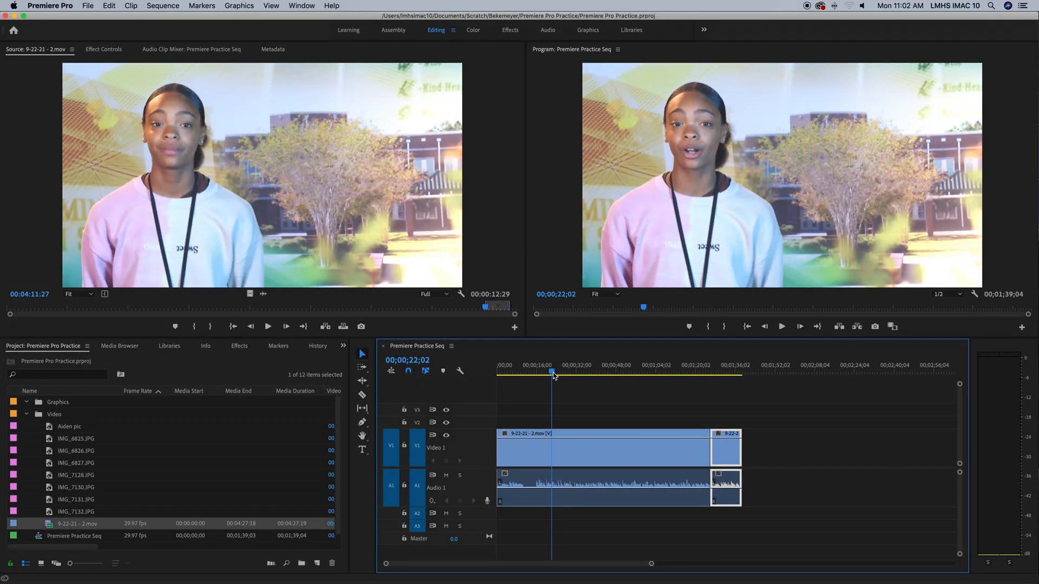
pyautogui.press('super+s')
pyautogui.moveTo(701, 370); pyautogui.dragTo(668, 375)
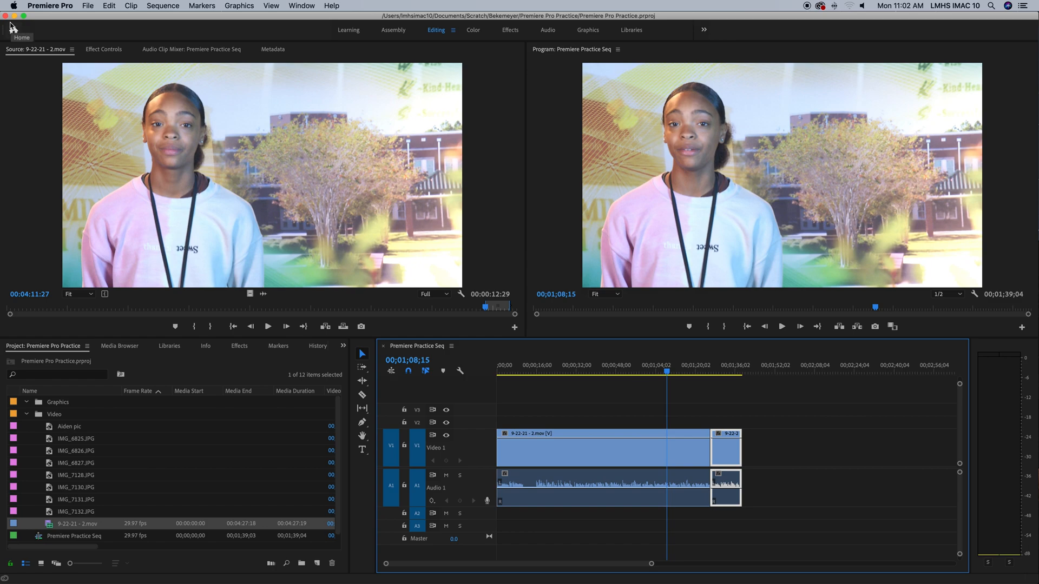
pyautogui.click(87, 6)
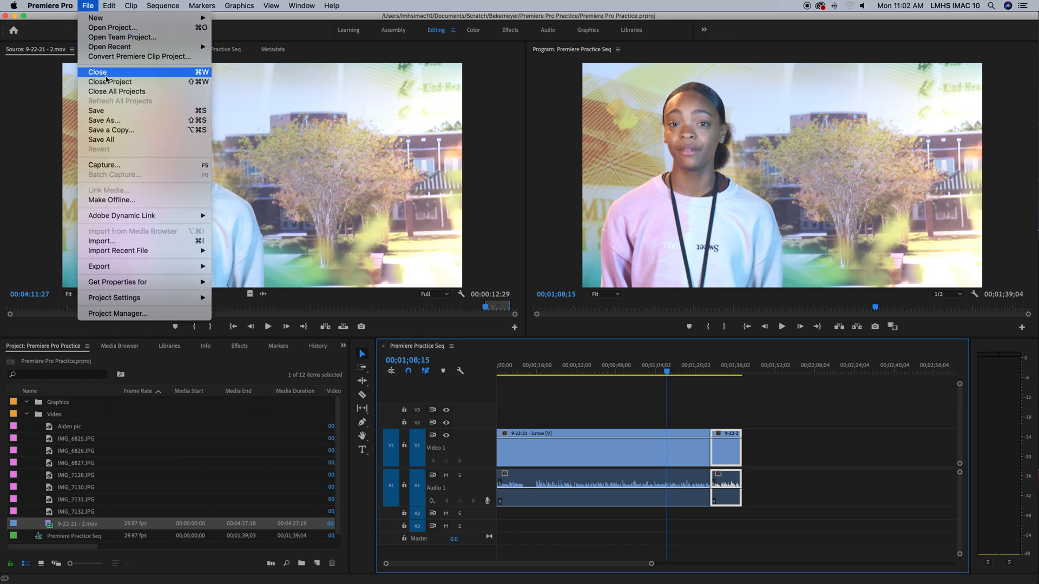
pyautogui.click(115, 111)
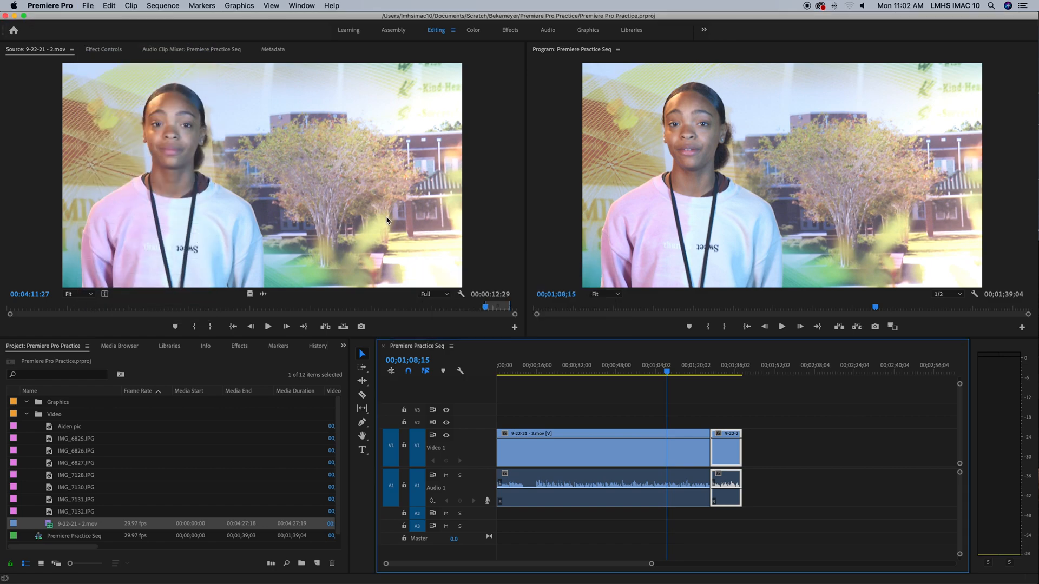
# - Close the Premiere Pro project window and the Premiere Pro Practice folder window in Finder
pyautogui.click(5, 17)
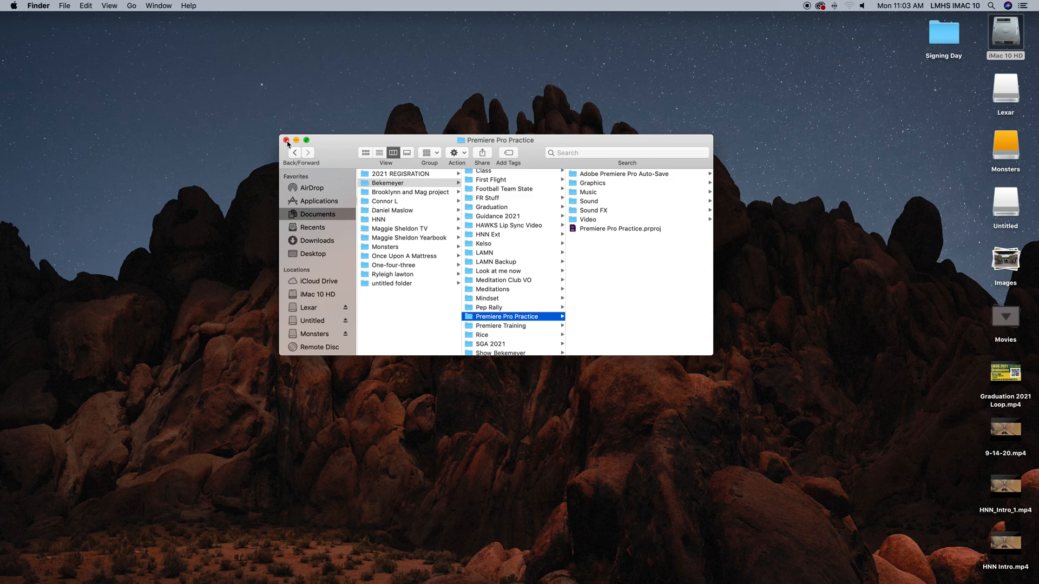
pyautogui.click(286, 140)
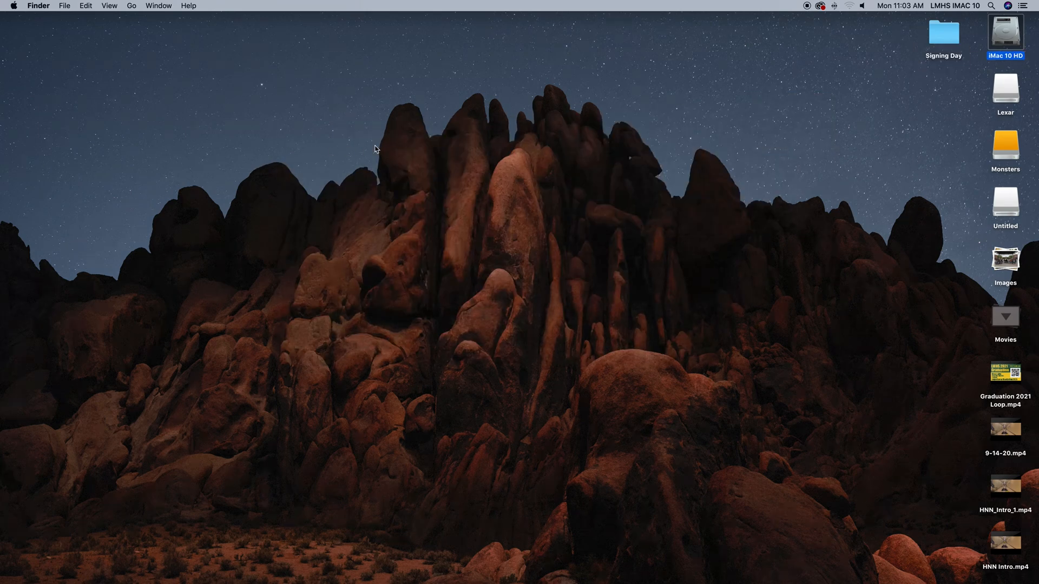